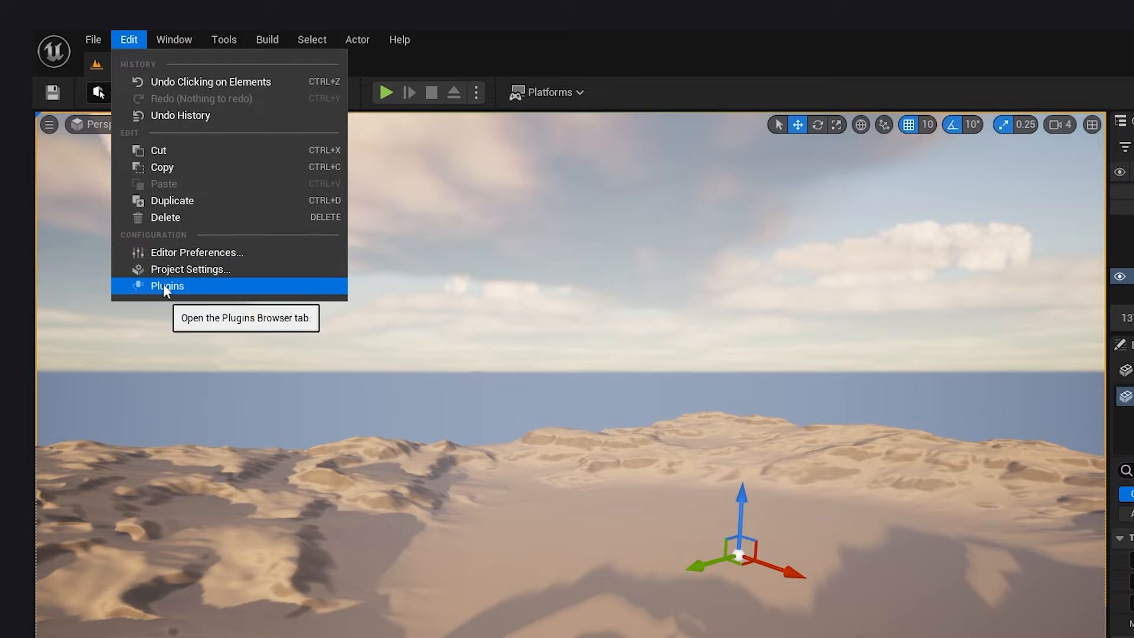
Step: Search the project's plugins for "Livelink" to check which Live Link plugins are enabled, and close the plugin browser
{"action": "left_click", "coordinate": [163, 285]}
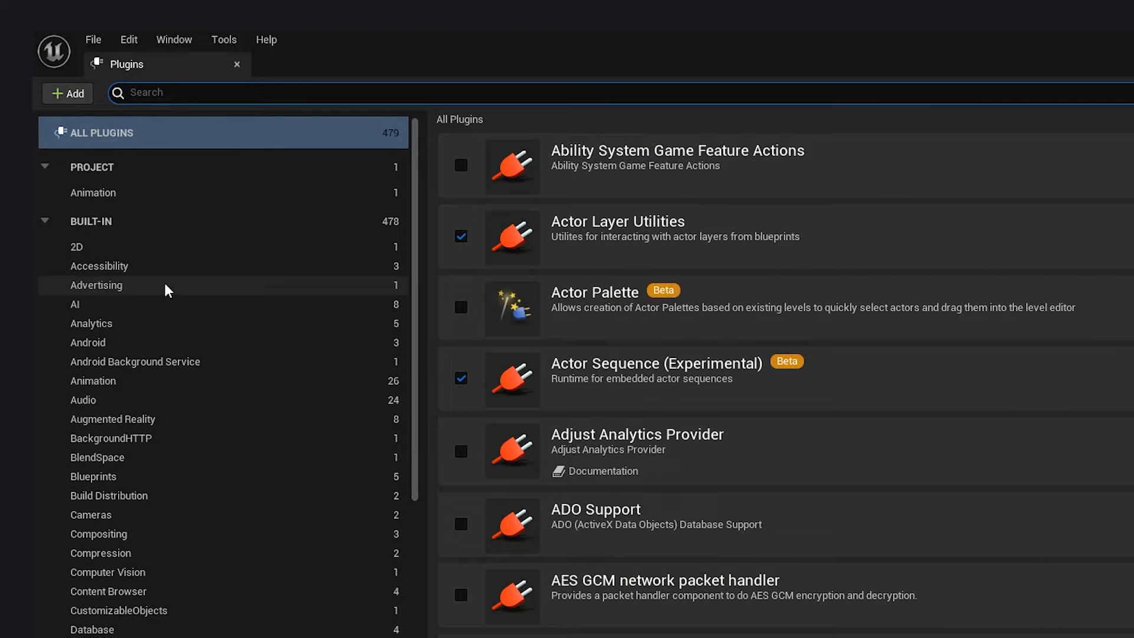
{"action": "type", "text": "Livelink"}
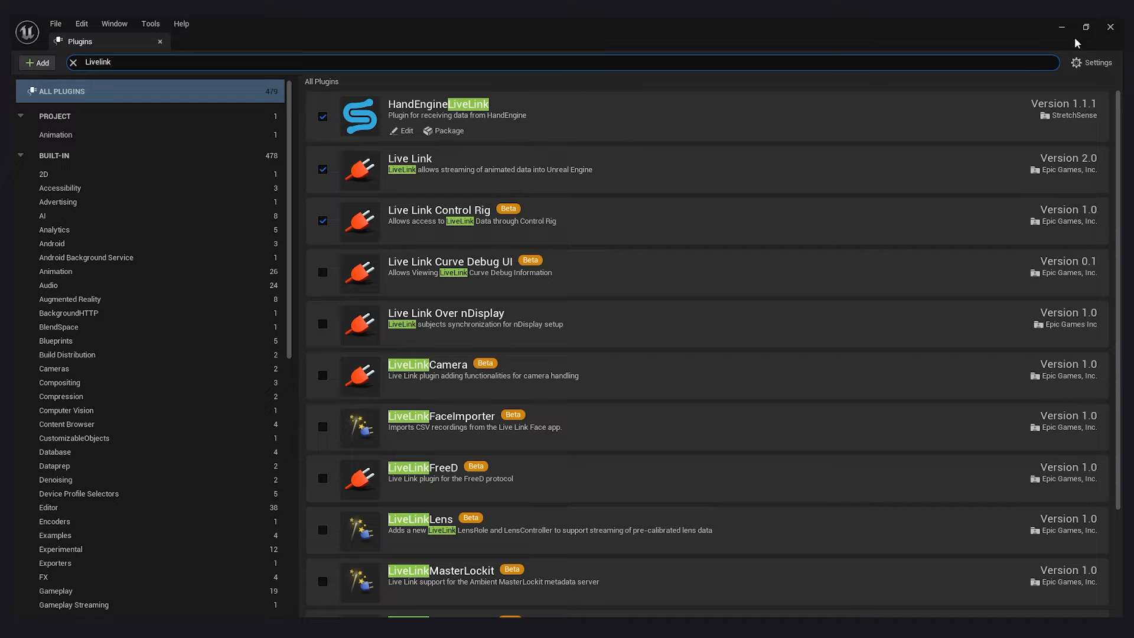
{"action": "left_click", "coordinate": [1111, 27]}
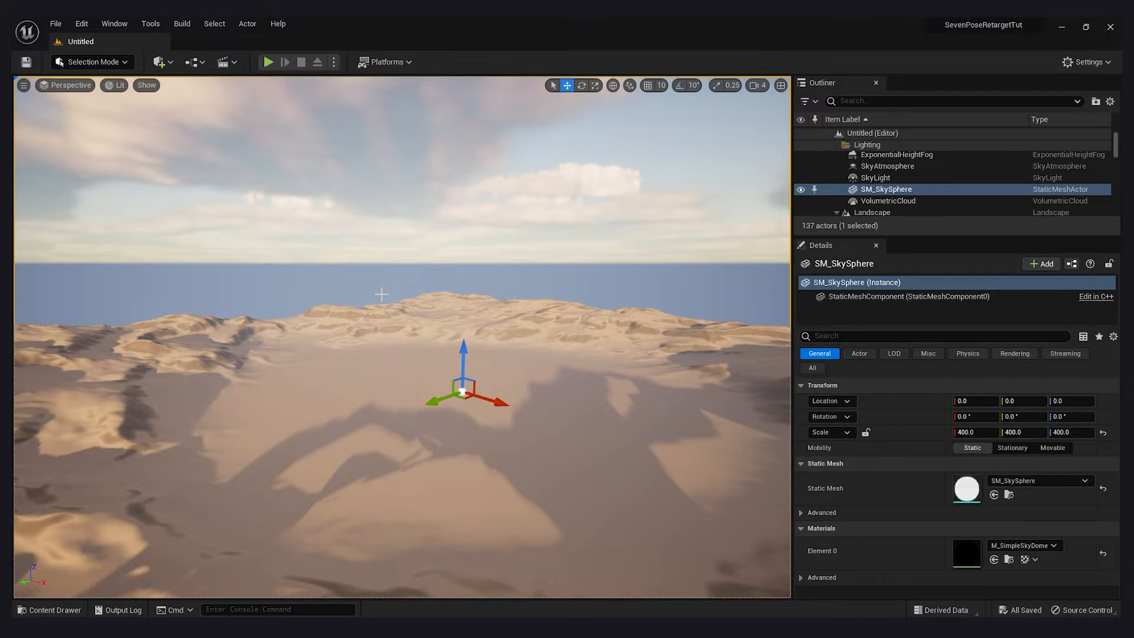
Step: Create an Actor Blueprint Class named MyManny in the Content/Characters/Mannequins/Meshes folder
{"action": "key", "text": "ctrl+space"}
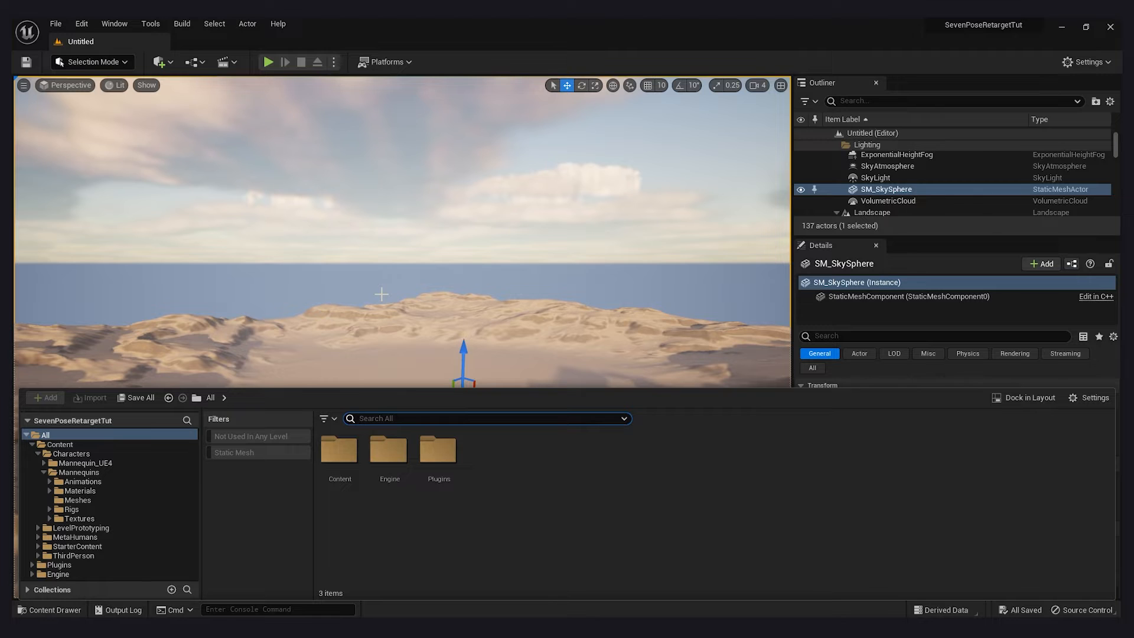
{"action": "left_click", "coordinate": [71, 454]}
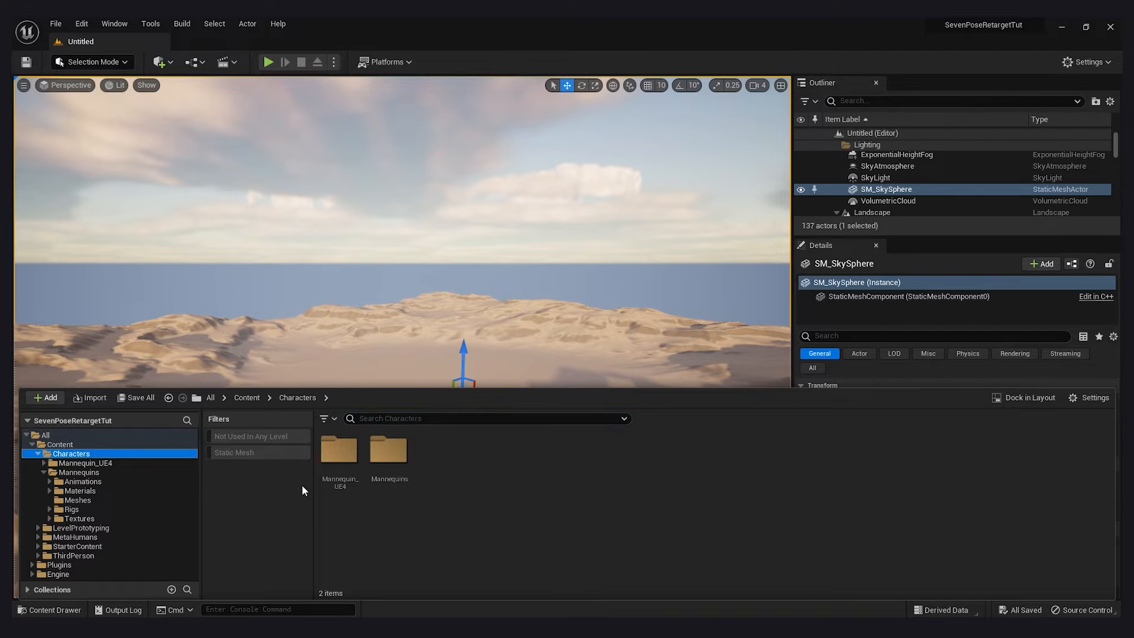
{"action": "double_click", "coordinate": [387, 467]}
{"action": "left_click", "coordinate": [437, 478]}
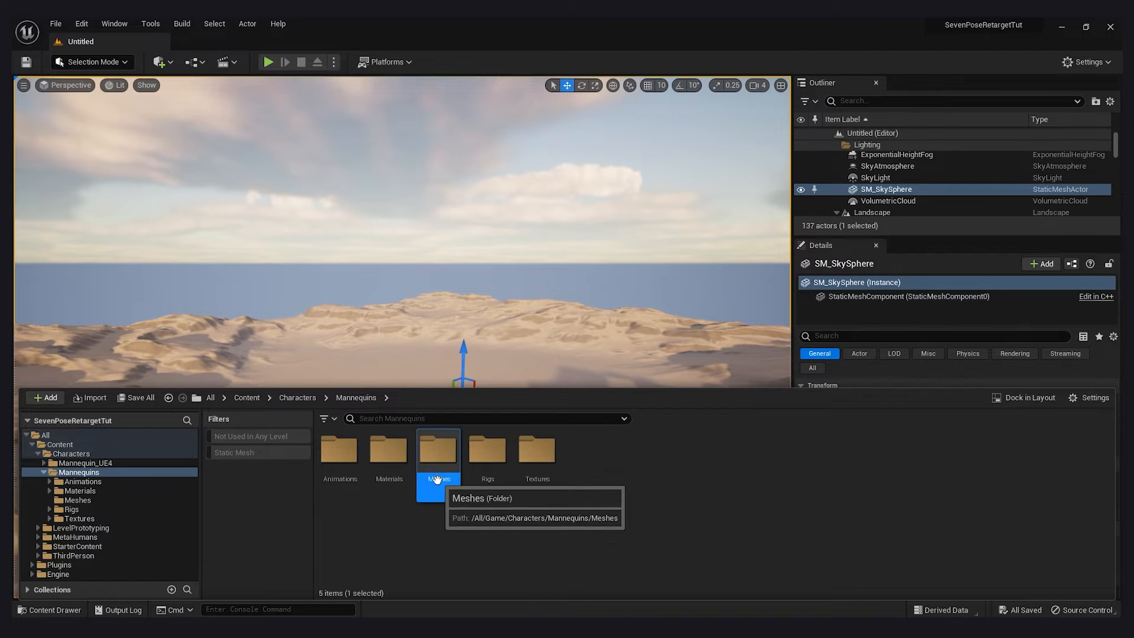
{"action": "double_click", "coordinate": [437, 478]}
{"action": "right_click", "coordinate": [725, 481]}
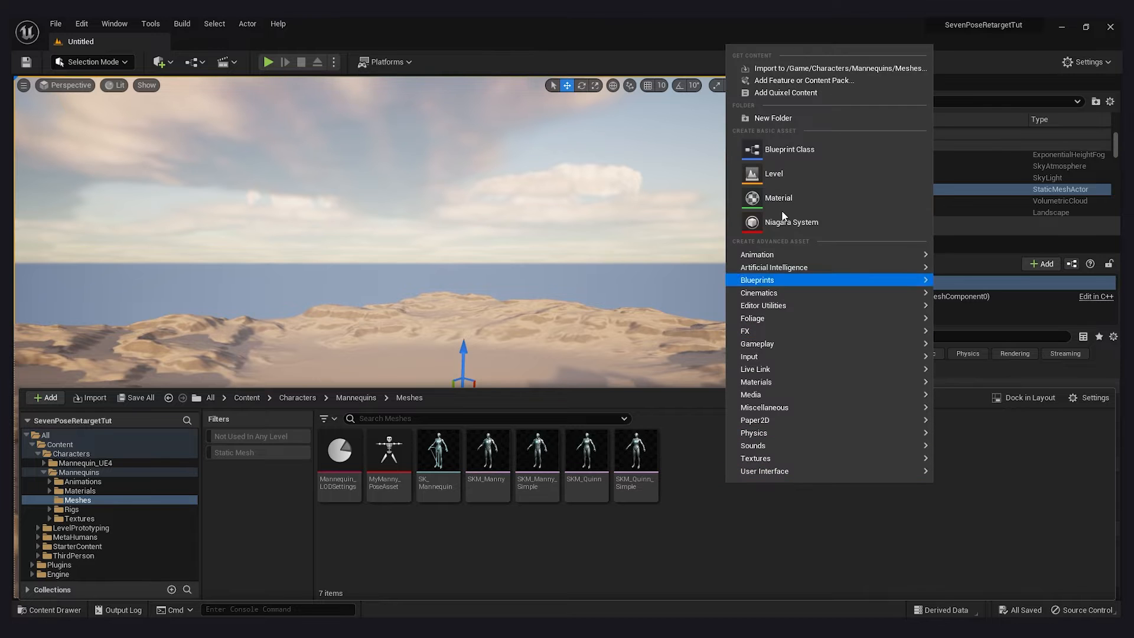
{"action": "left_click", "coordinate": [781, 149]}
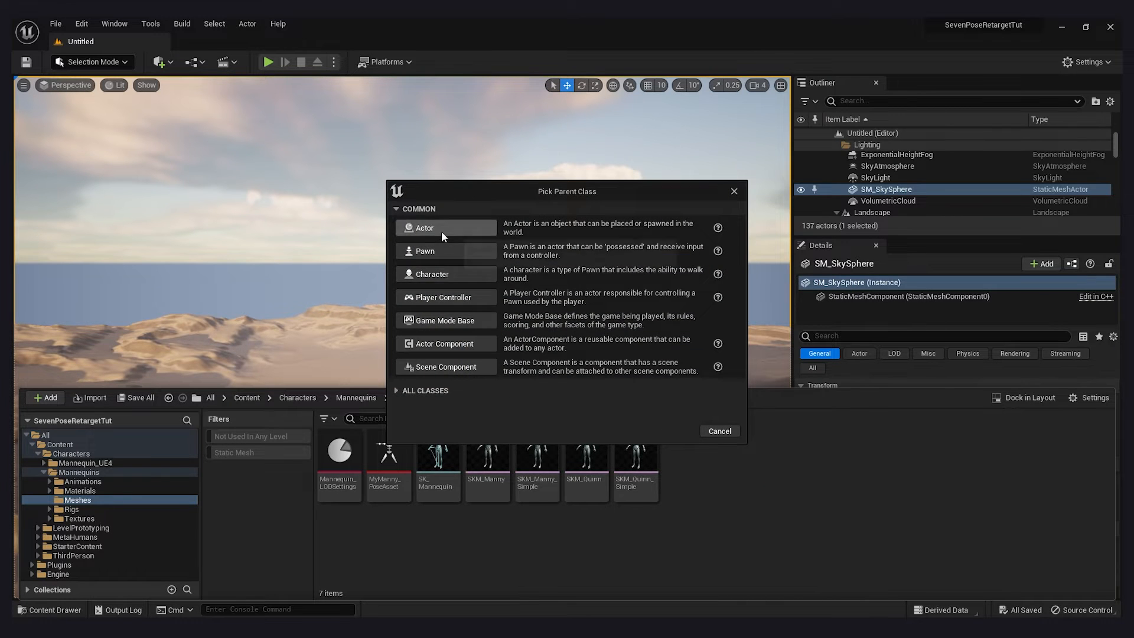
{"action": "left_click", "coordinate": [441, 232]}
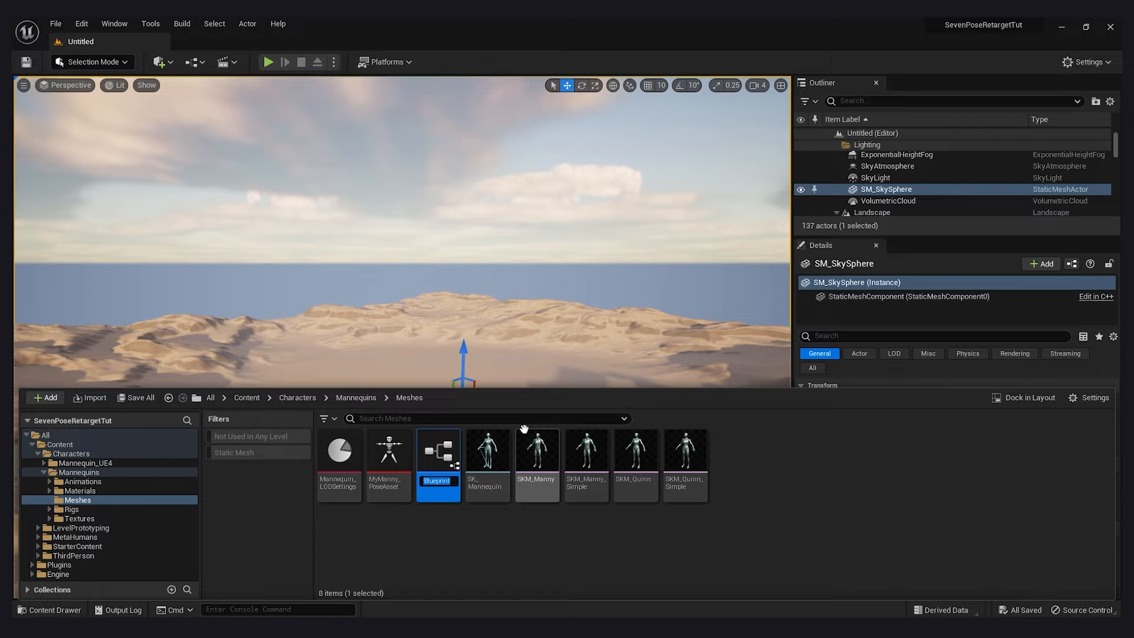
{"action": "type", "text": "MyManny"}
{"action": "key", "text": "Return"}
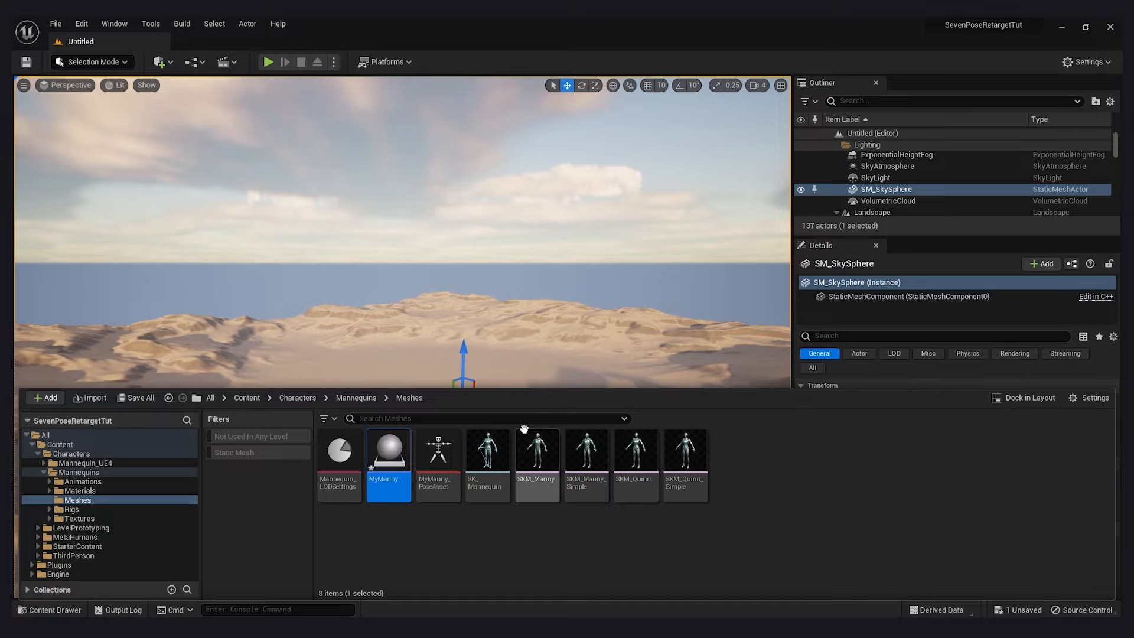
Step: Open the MyManny blueprint and add a Skeletal Mesh component to it
{"action": "double_click", "coordinate": [400, 465]}
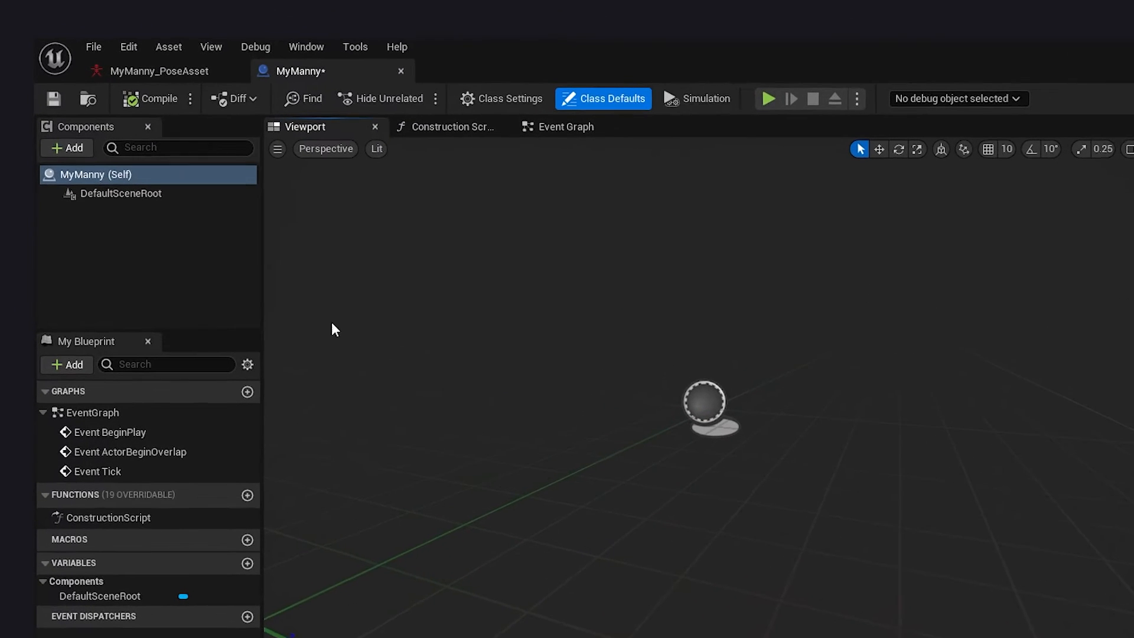
{"action": "left_click", "coordinate": [76, 153]}
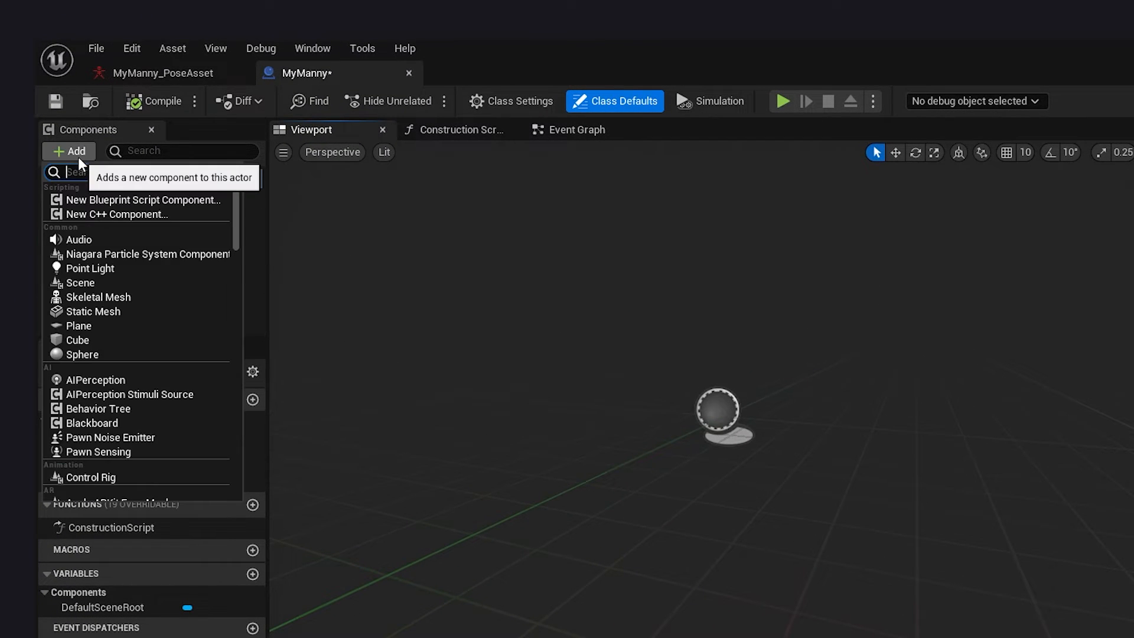
{"action": "type", "text": "Ske"}
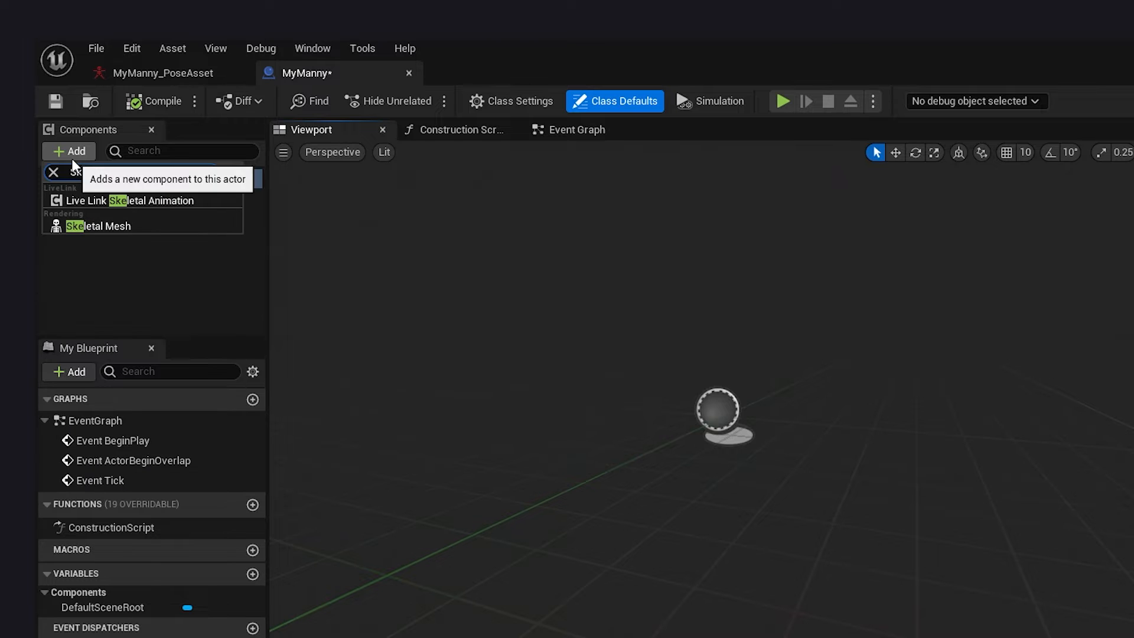
{"action": "left_click", "coordinate": [118, 227]}
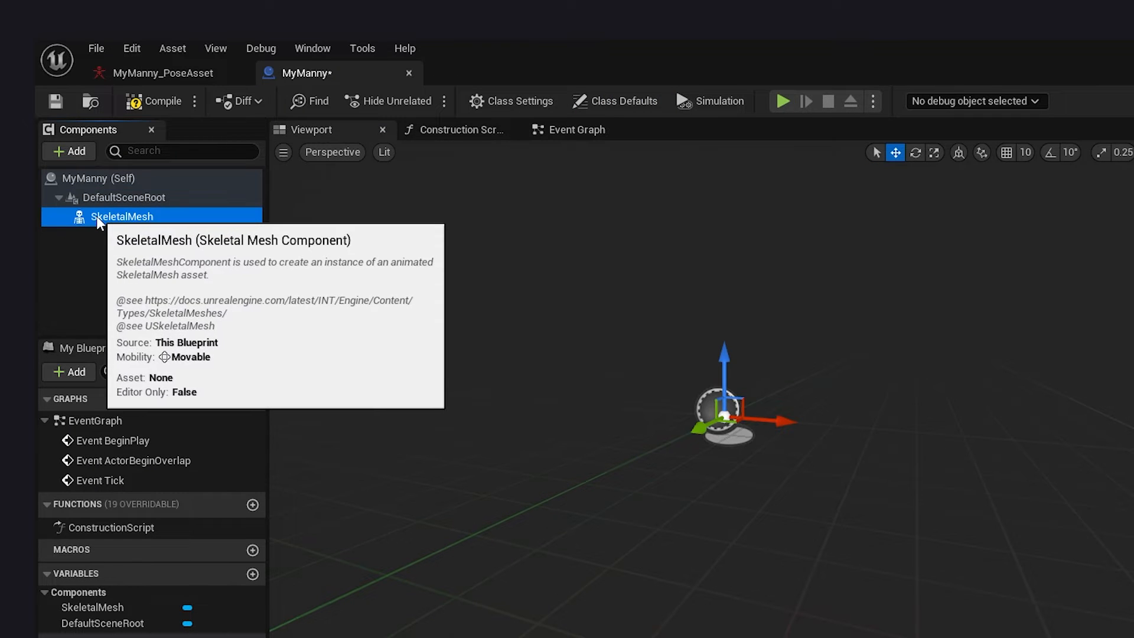
Step: Rename the new Skeletal Mesh component to Target_SkeletalMesh
{"action": "right_click", "coordinate": [103, 219]}
{"action": "left_click", "coordinate": [158, 367]}
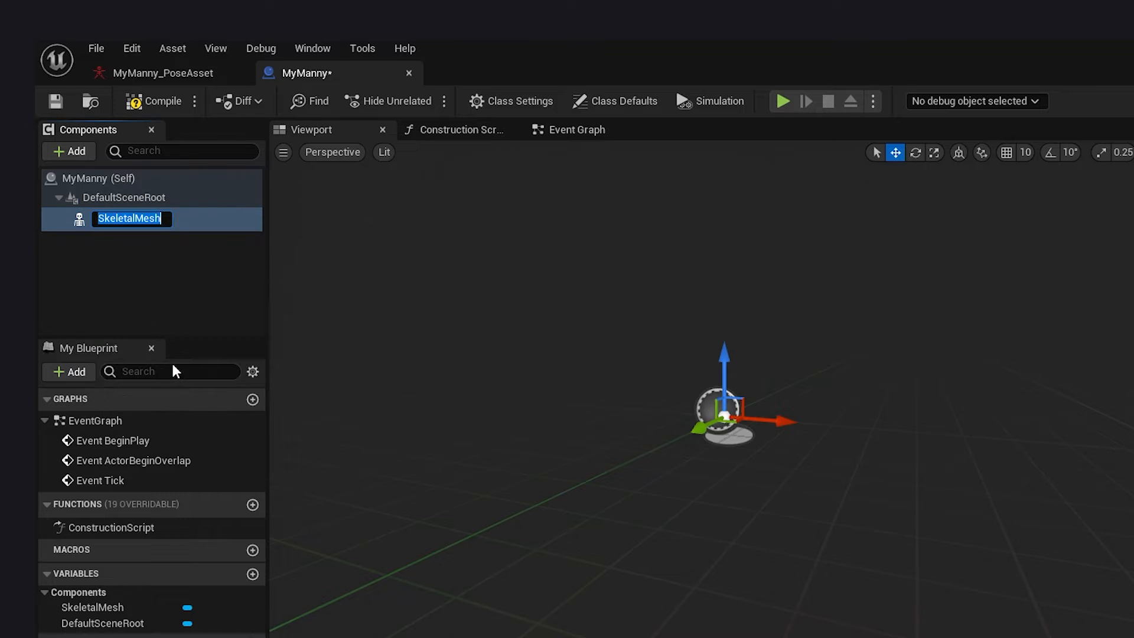
{"action": "key", "text": "Home"}
{"action": "type", "text": "Target"}
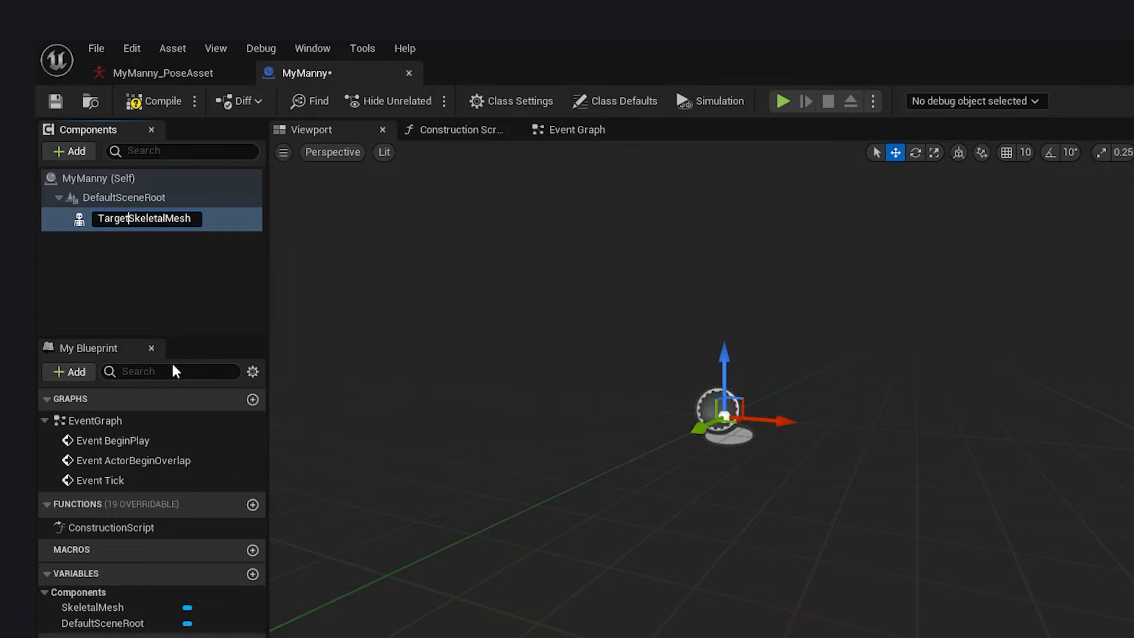
{"action": "type", "text": "_"}
{"action": "key", "text": "Return"}
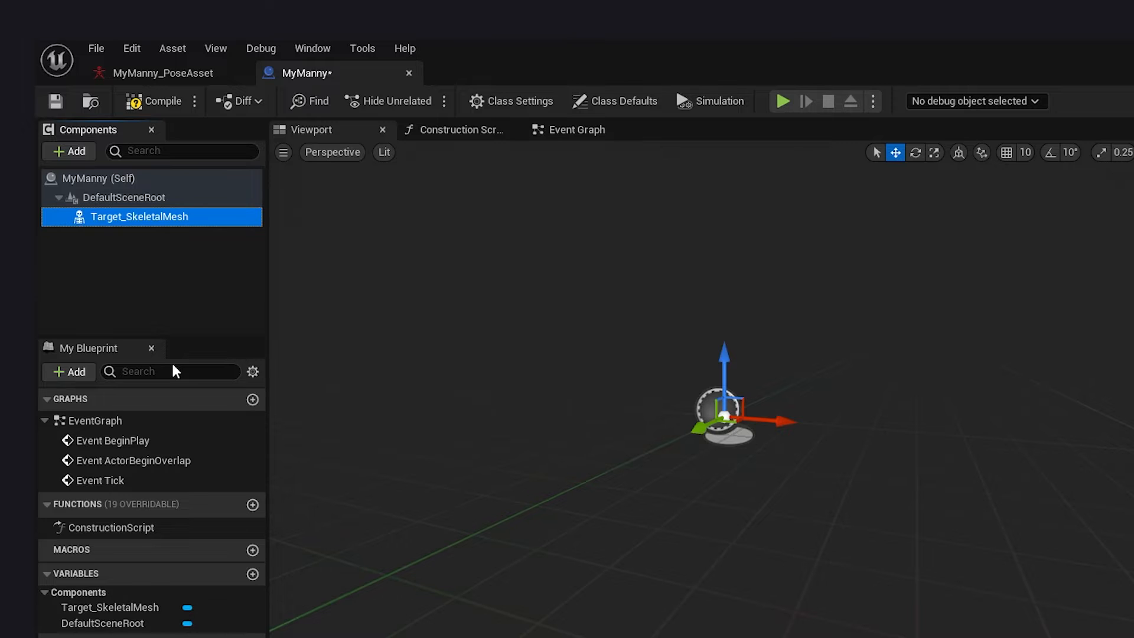
Step: Assign SKM_Manny as the Skeletal Mesh Asset of Target_SkeletalMesh, and compile and save the blueprint
{"action": "left_click", "coordinate": [1007, 459]}
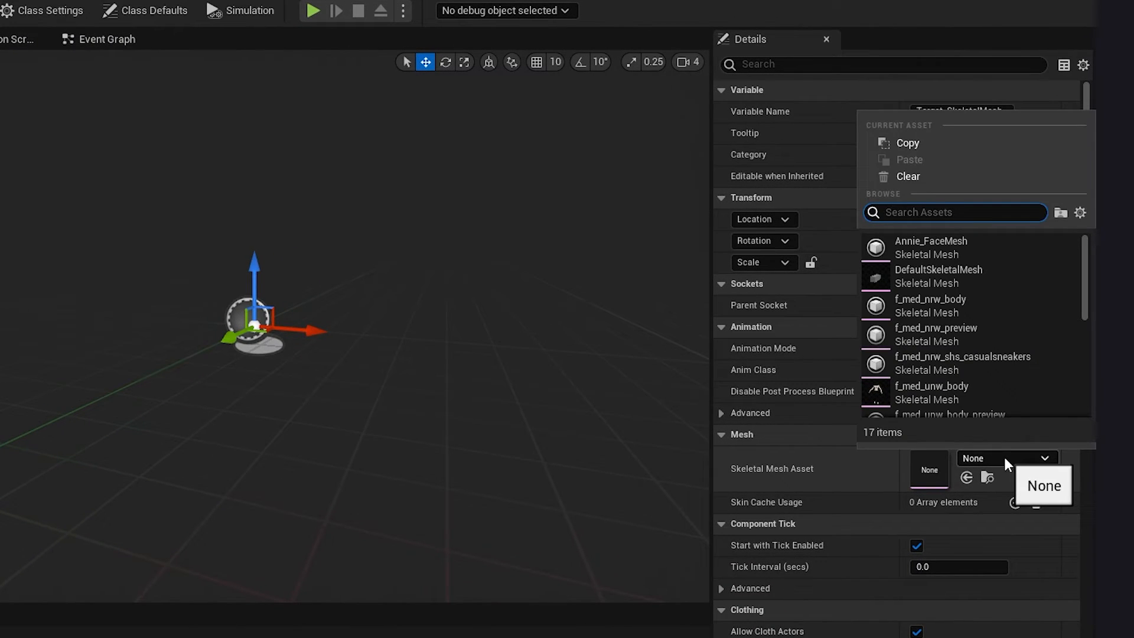
{"action": "type", "text": "skm"}
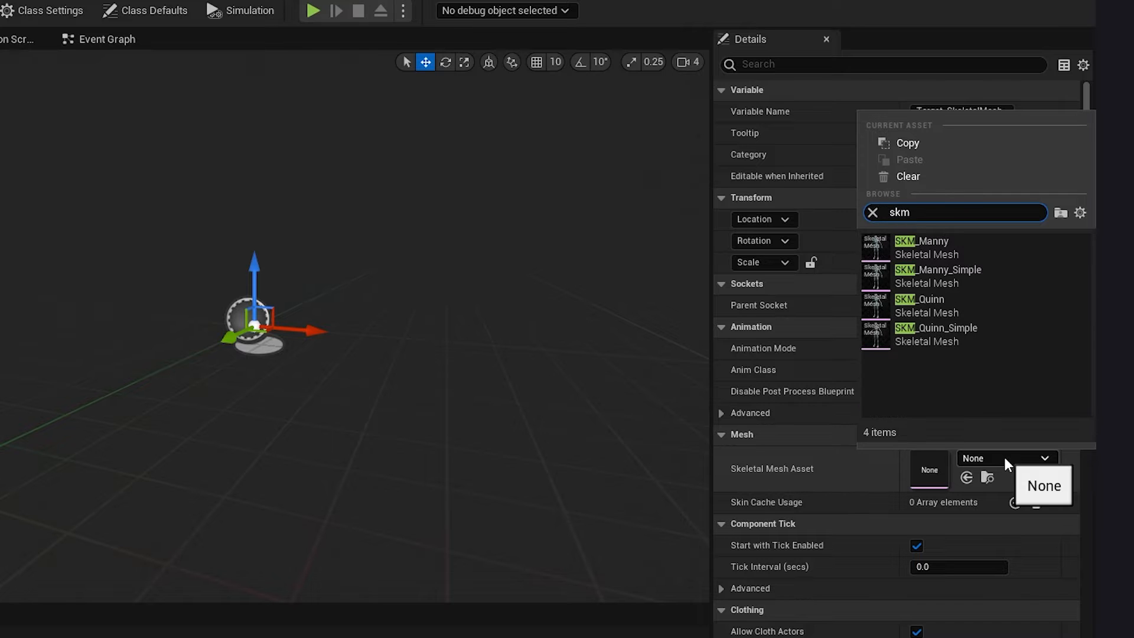
{"action": "left_click", "coordinate": [981, 242]}
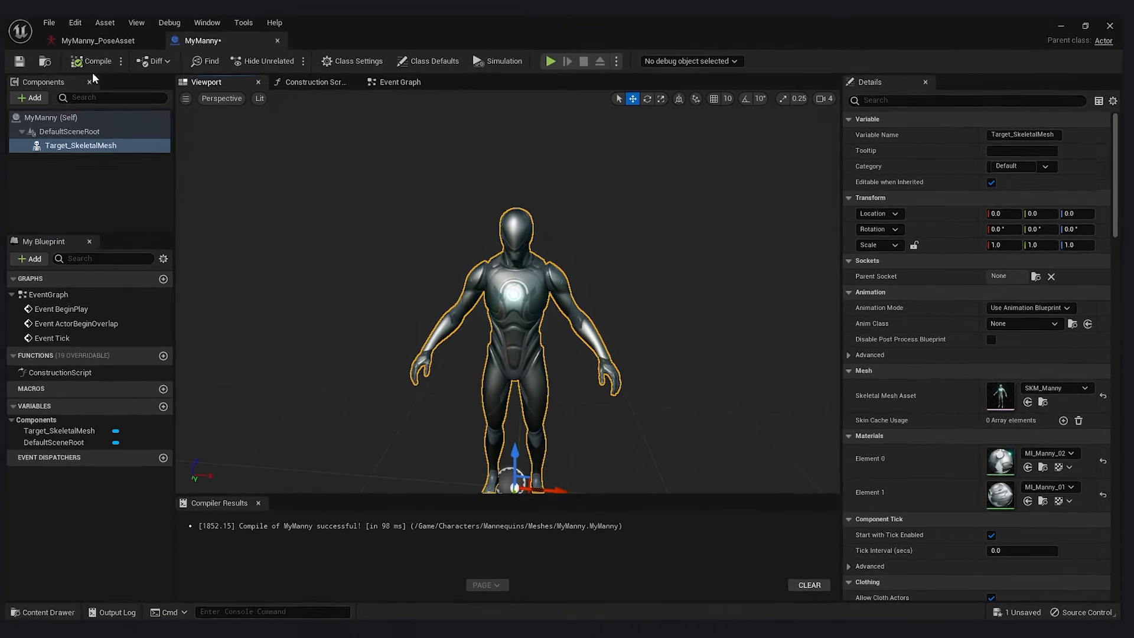
{"action": "left_click", "coordinate": [20, 63]}
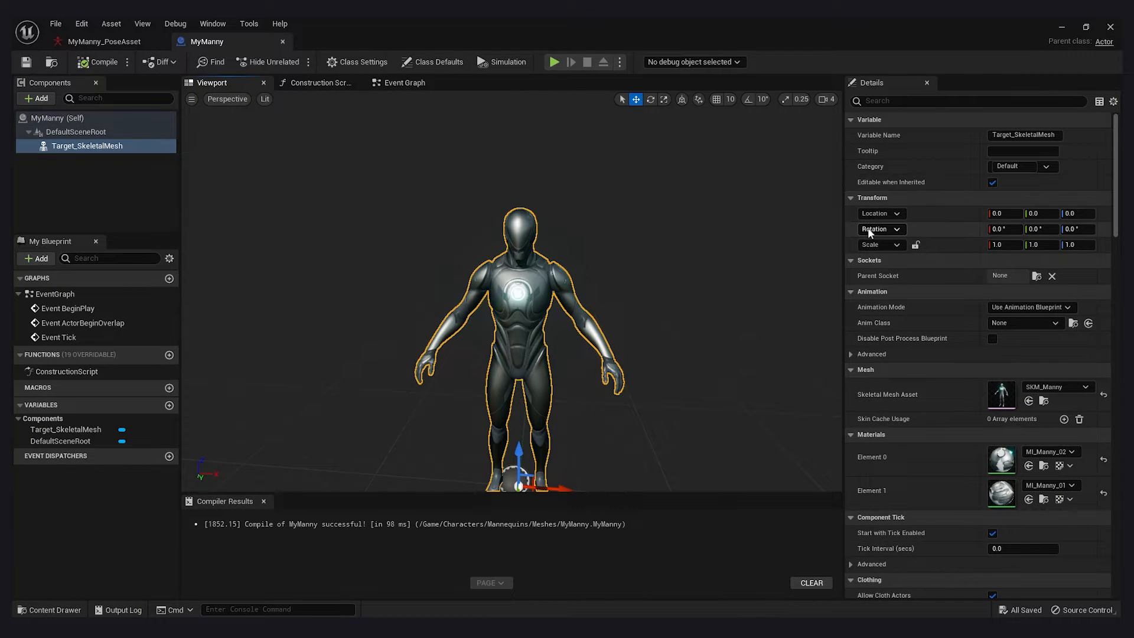
Step: Open the SKM_Manny asset, set its Post Process Anim Blueprint to LiveMirrorPose_Manny_ABP and save it
{"action": "left_click", "coordinate": [1044, 401]}
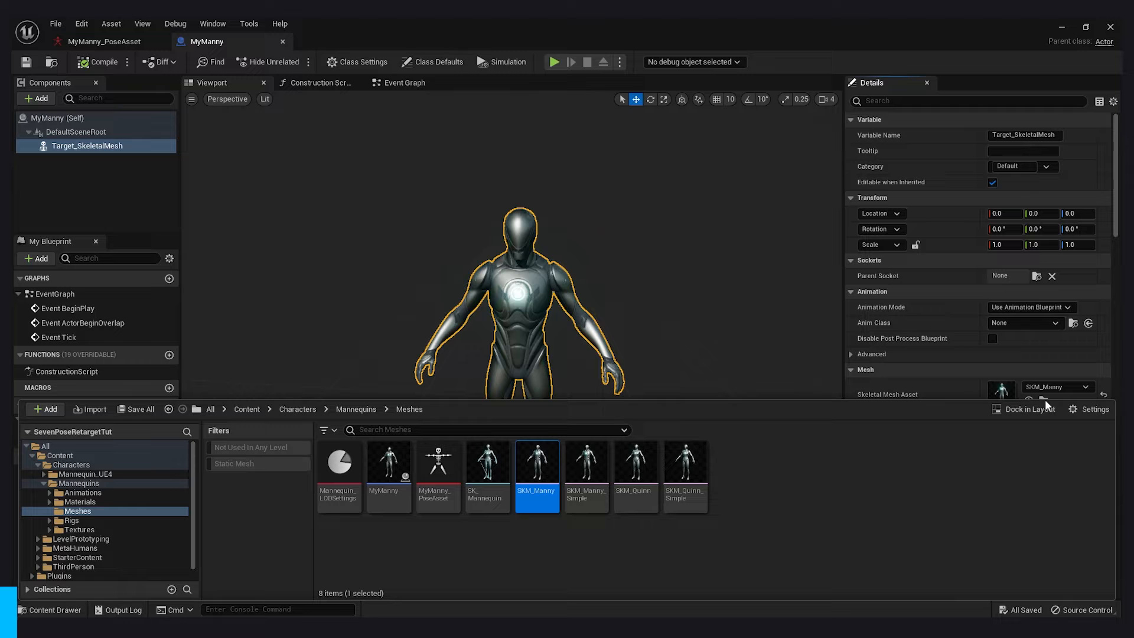
{"action": "double_click", "coordinate": [538, 467]}
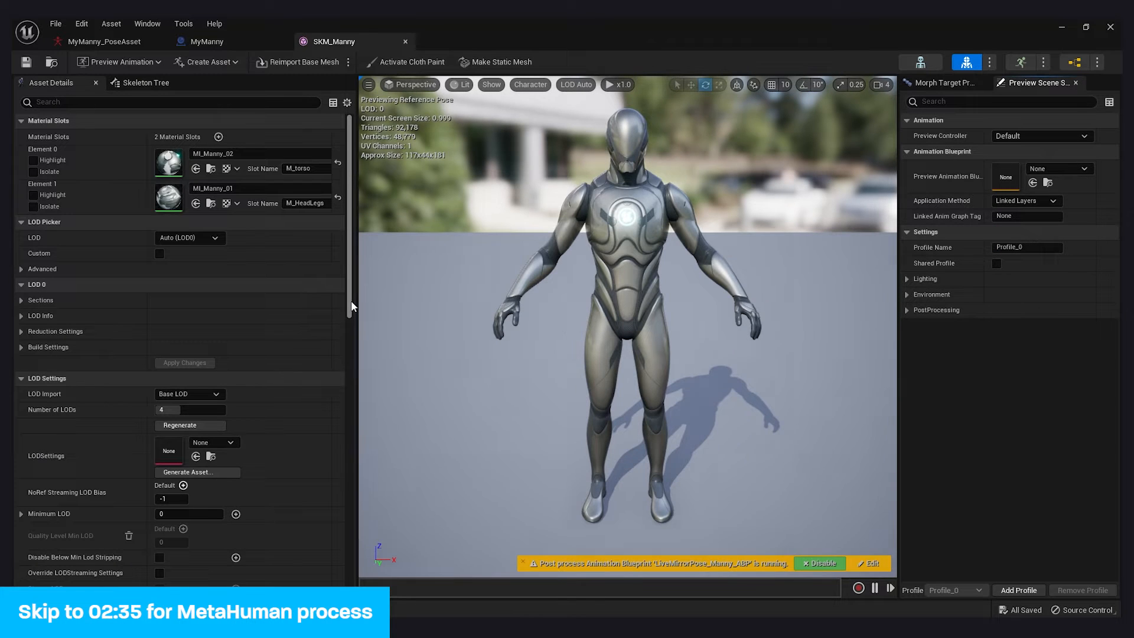
{"action": "left_click_drag", "start_coordinate": [351, 306], "coordinate": [348, 518]}
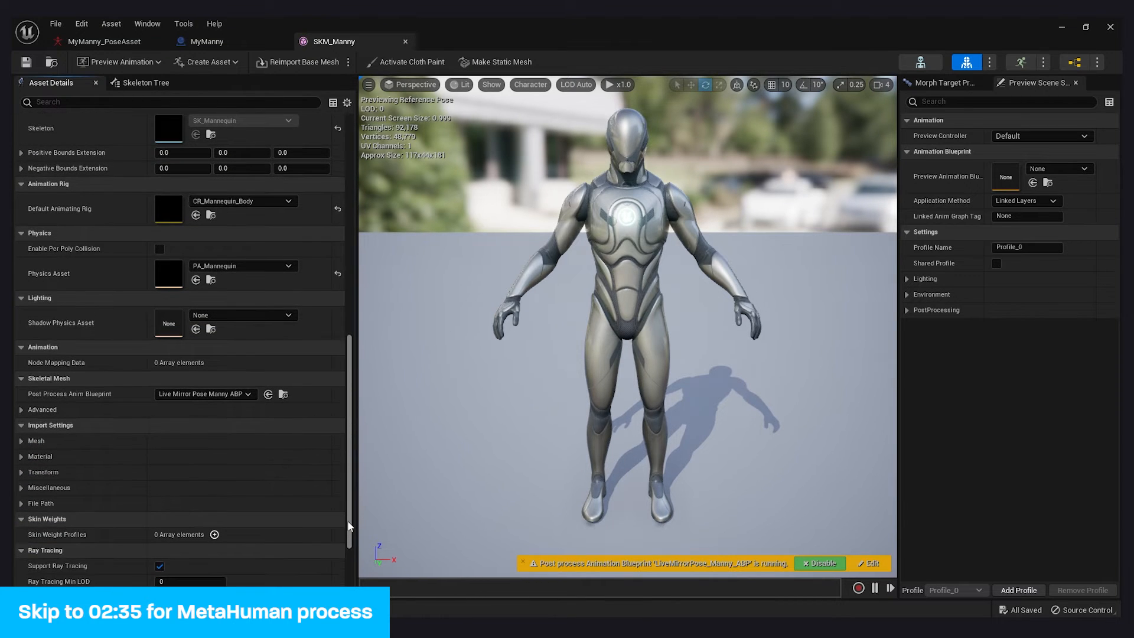
{"action": "left_click", "coordinate": [226, 395]}
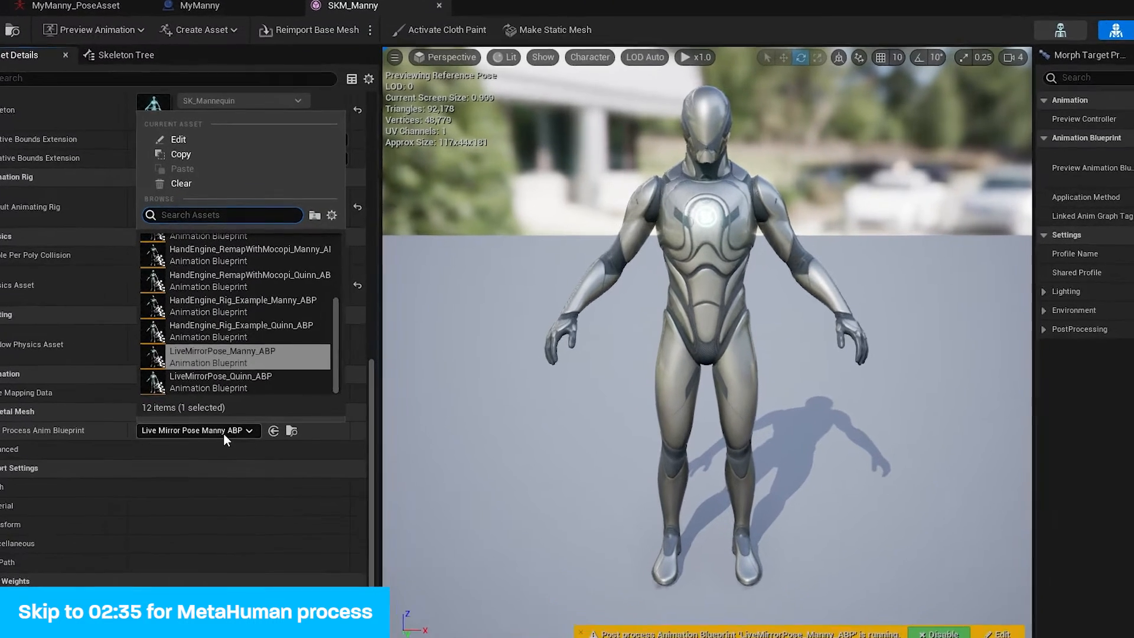
{"action": "type", "text": "LiveM"}
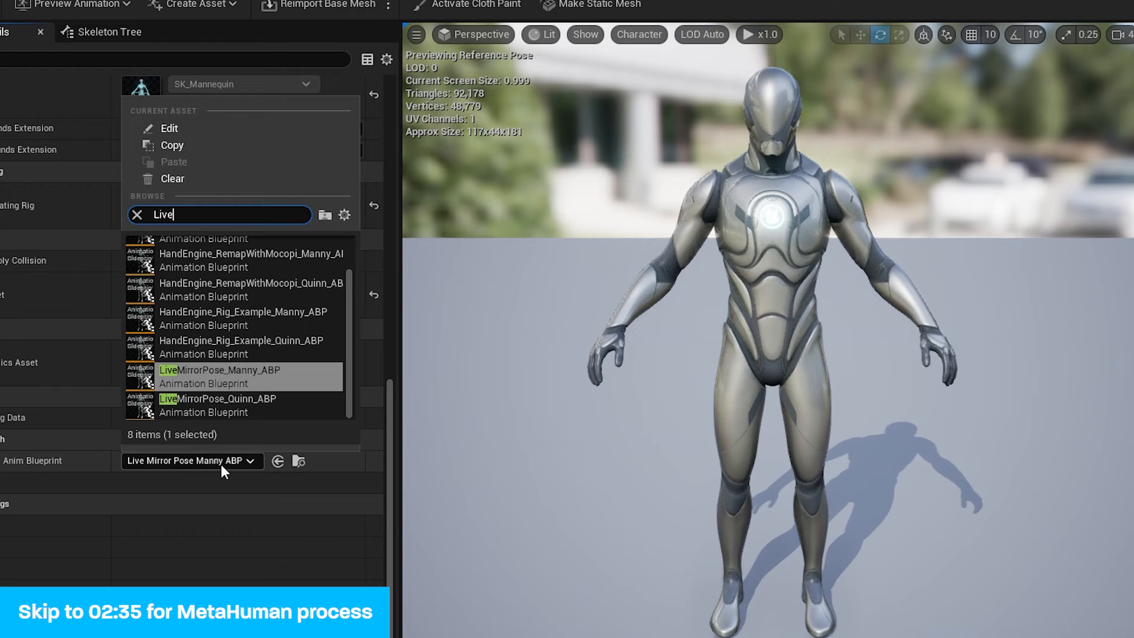
{"action": "type", "text": "irror"}
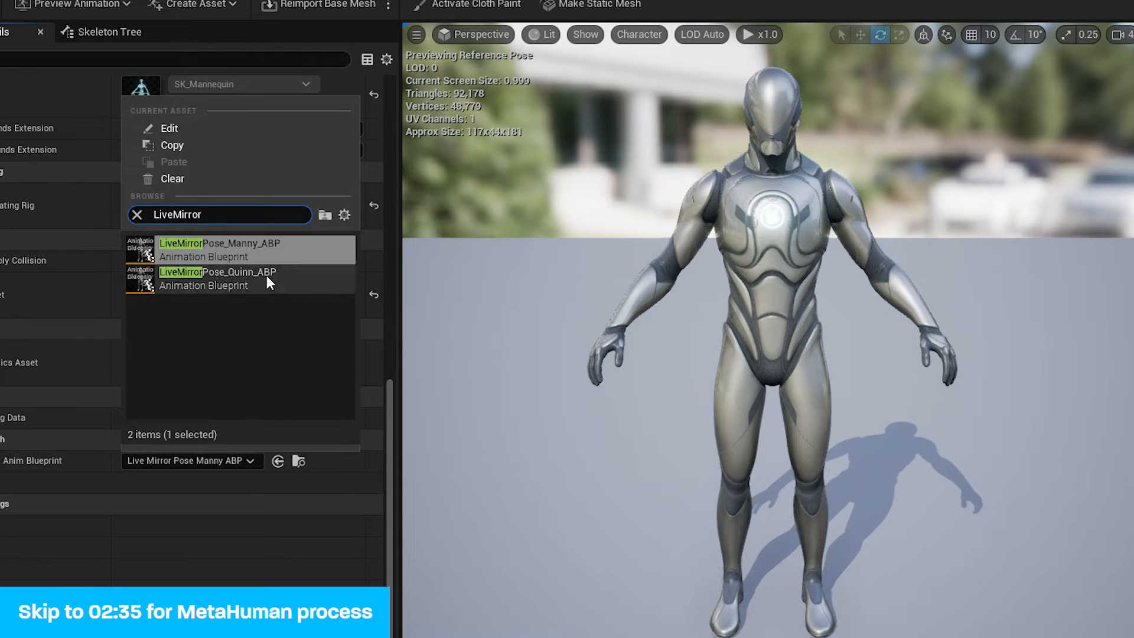
{"action": "left_click", "coordinate": [283, 254]}
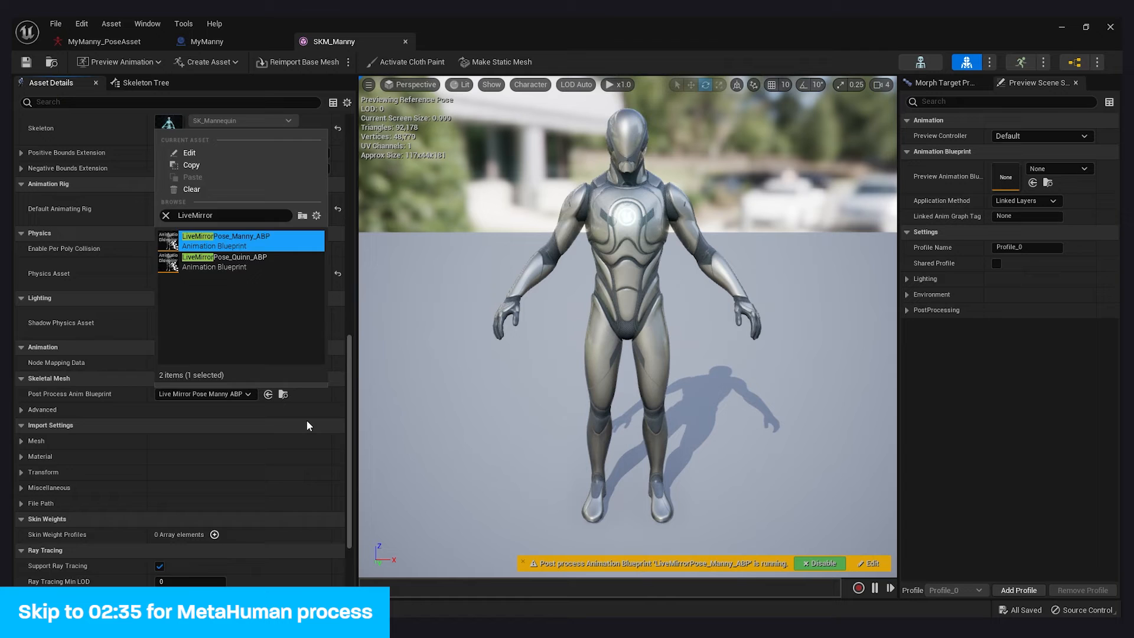
{"action": "left_click", "coordinate": [317, 458]}
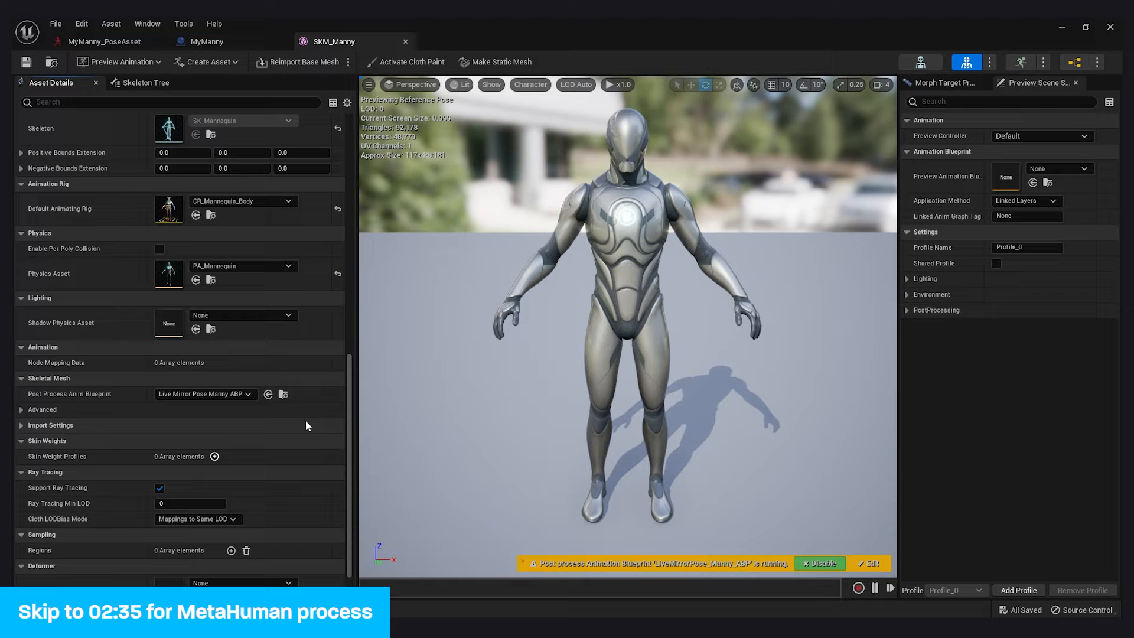
{"action": "left_click", "coordinate": [26, 63]}
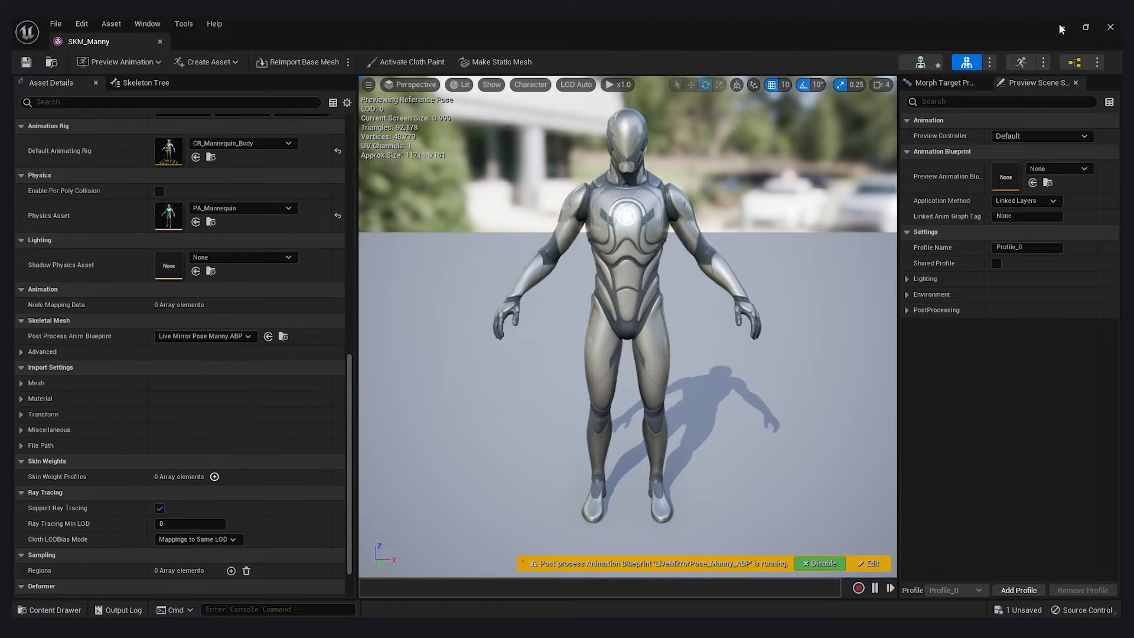
Step: Return to the level editor and open the BP_Annie blueprint from the Content/MetaHumans/Annie folder
{"action": "left_click", "coordinate": [1060, 28]}
{"action": "key", "text": "ctrl+space"}
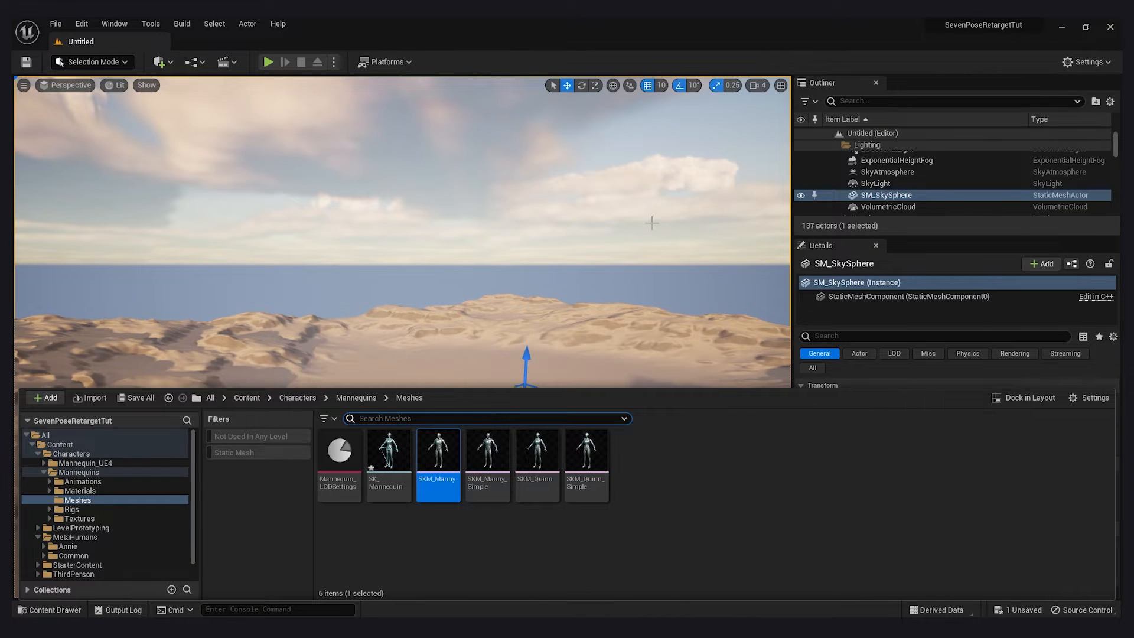
{"action": "left_click", "coordinate": [59, 444]}
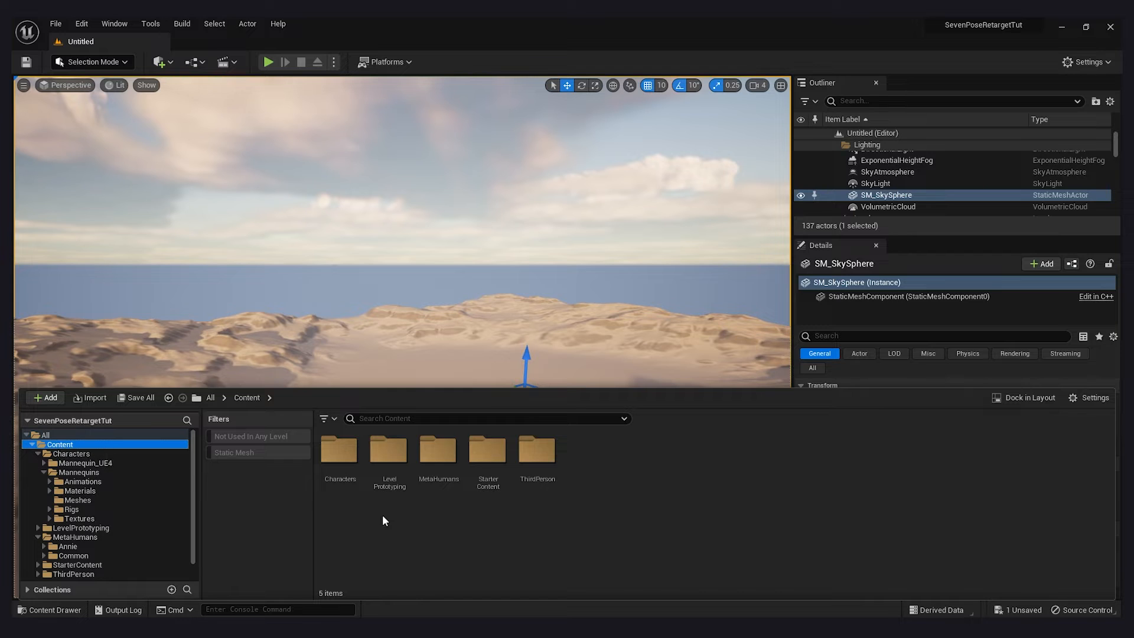
{"action": "double_click", "coordinate": [440, 462]}
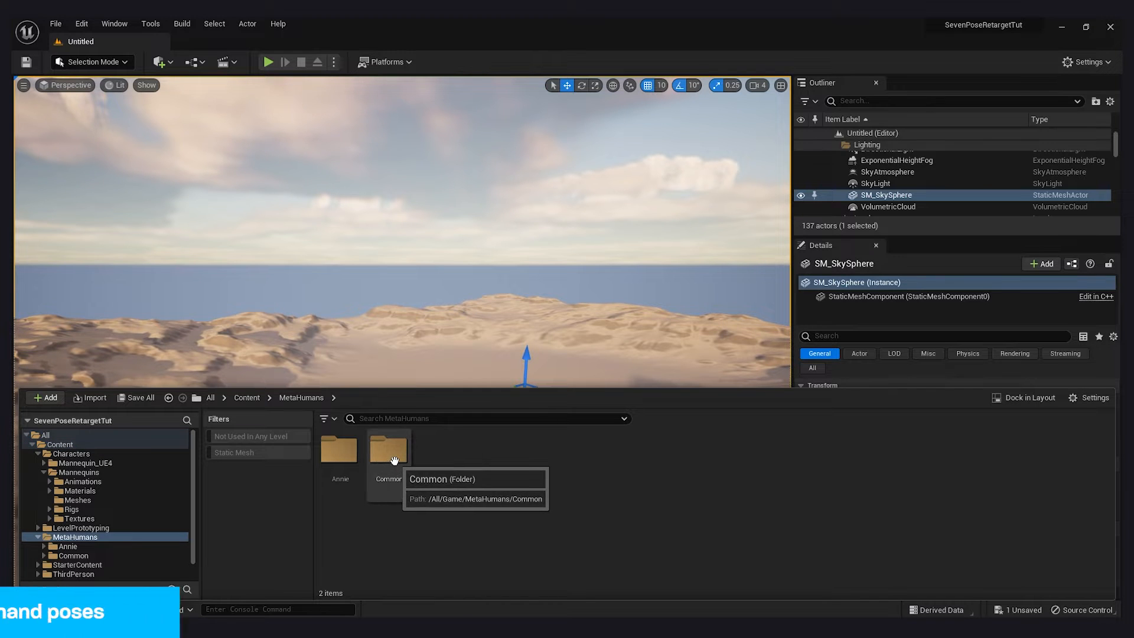
{"action": "double_click", "coordinate": [339, 451]}
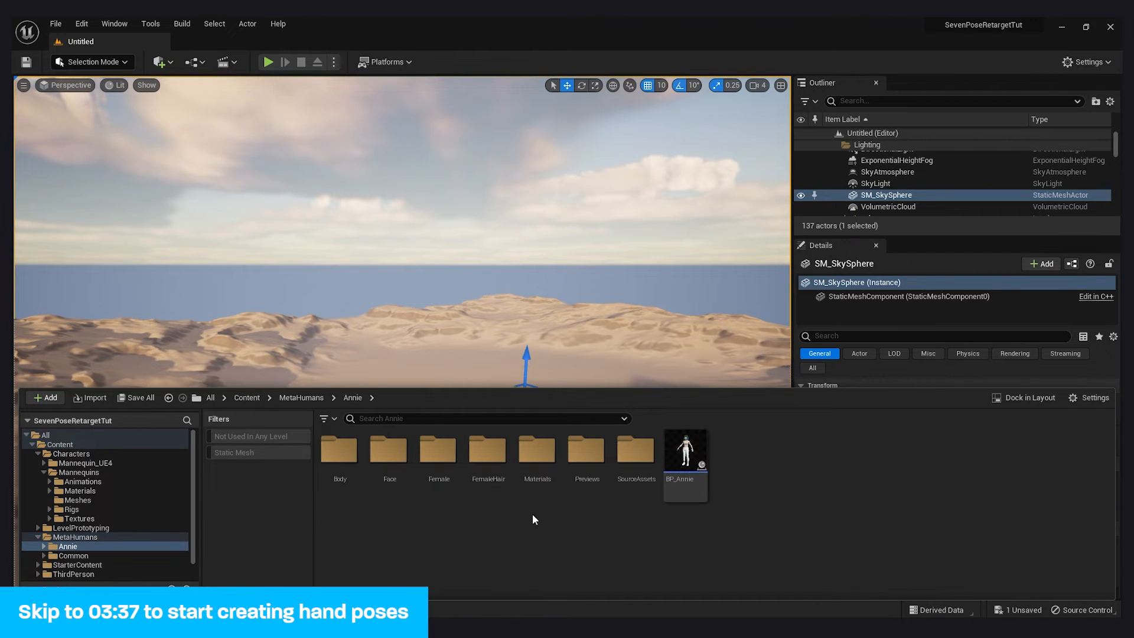
{"action": "double_click", "coordinate": [684, 455]}
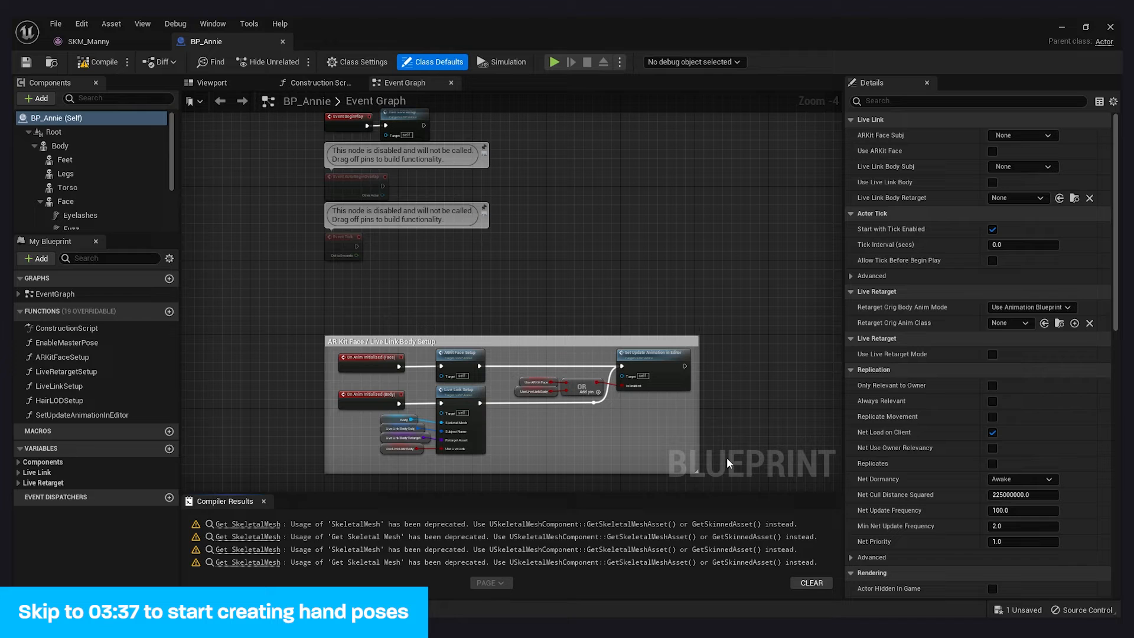
Step: Locate the Body component's skeletal mesh asset f_med_unw_body in the content folders and open it
{"action": "left_click", "coordinate": [145, 146]}
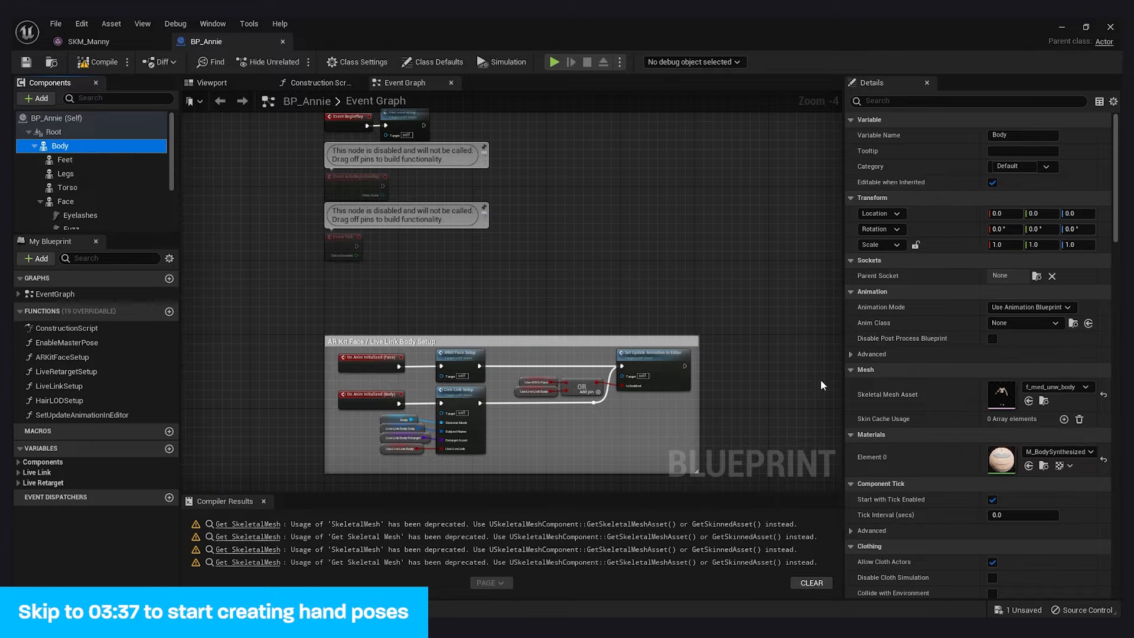
{"action": "left_click", "coordinate": [1044, 402]}
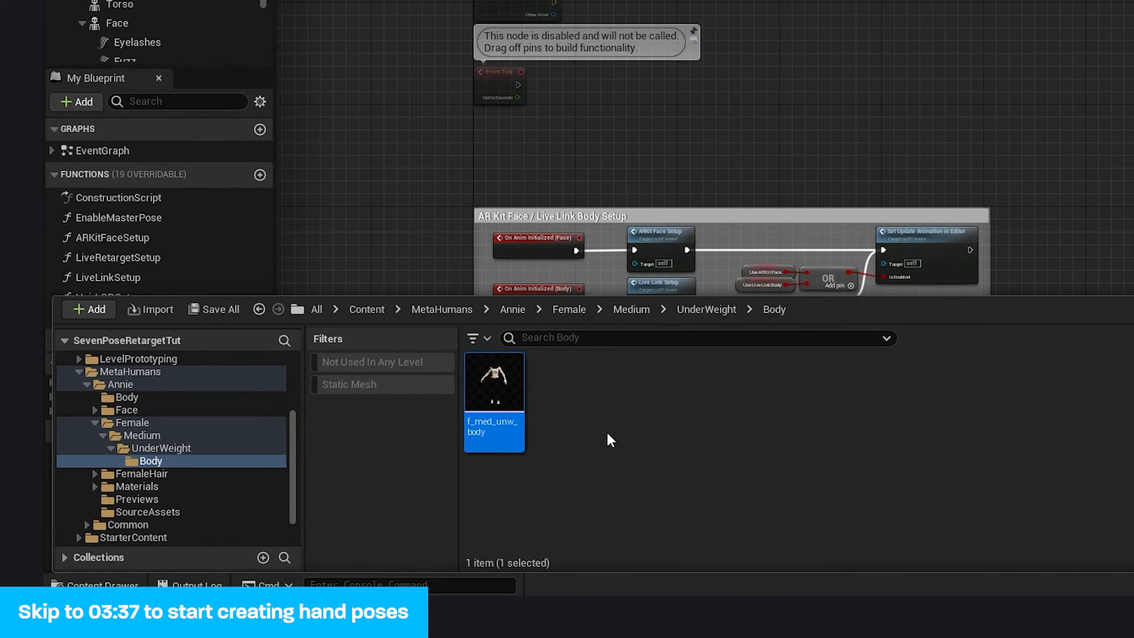
{"action": "double_click", "coordinate": [477, 377]}
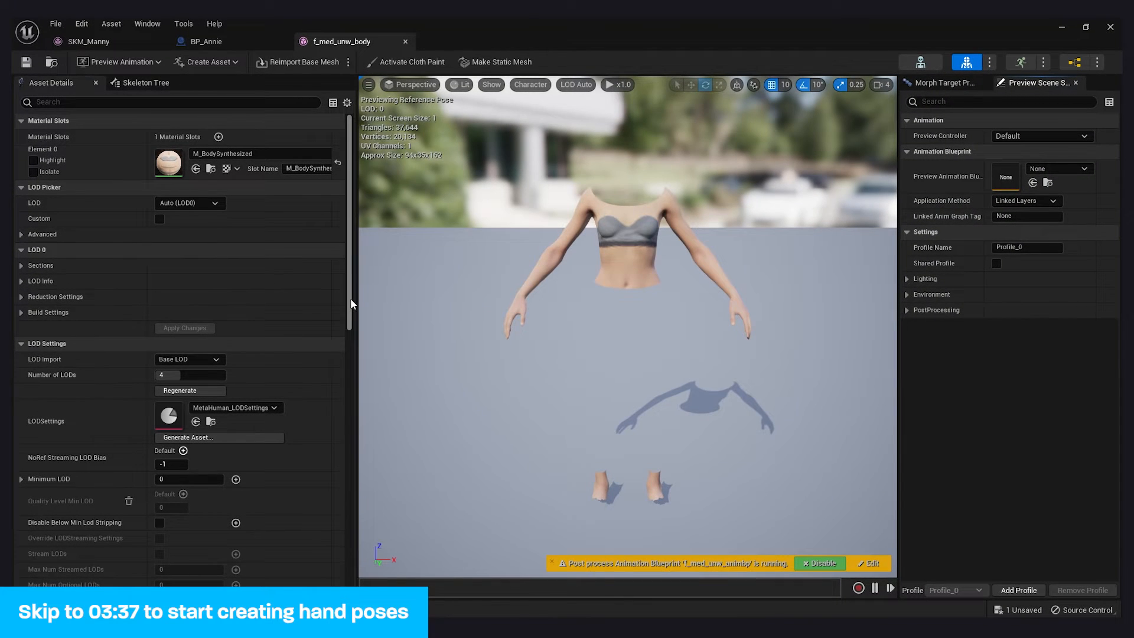
Step: Set the Post Process Anim Blueprint of f_med_unw_body to LiveMirrorPose_MH_FeMeNo_ABP and save the asset
{"action": "left_click_drag", "start_coordinate": [349, 299], "coordinate": [357, 522]}
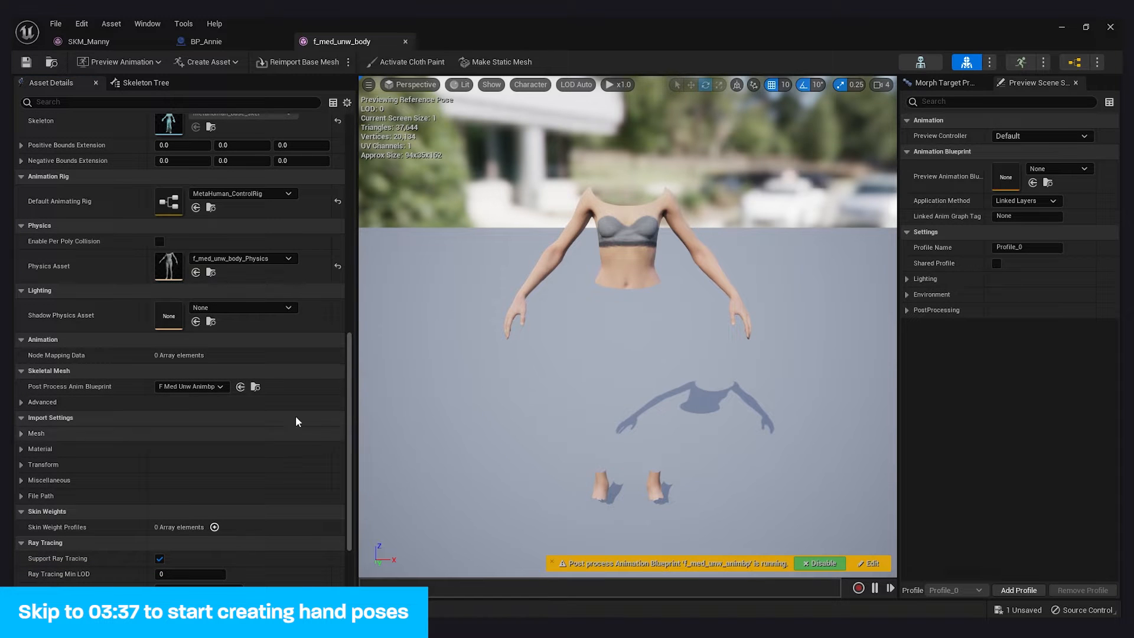
{"action": "left_click", "coordinate": [200, 389]}
{"action": "type", "text": "Mirror"}
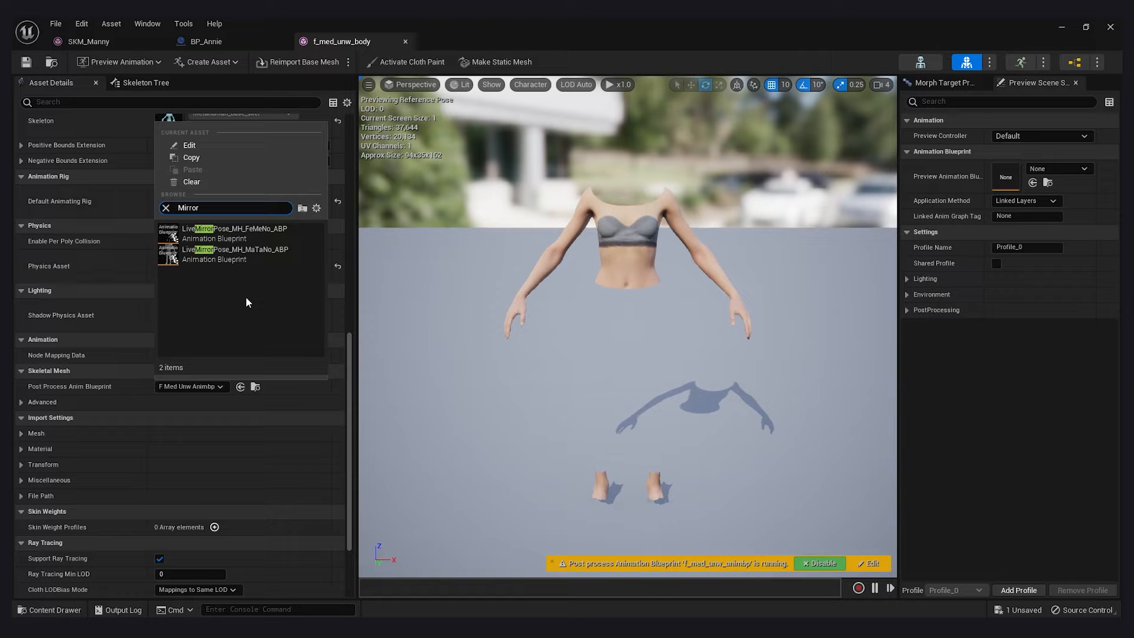
{"action": "left_click", "coordinate": [271, 239]}
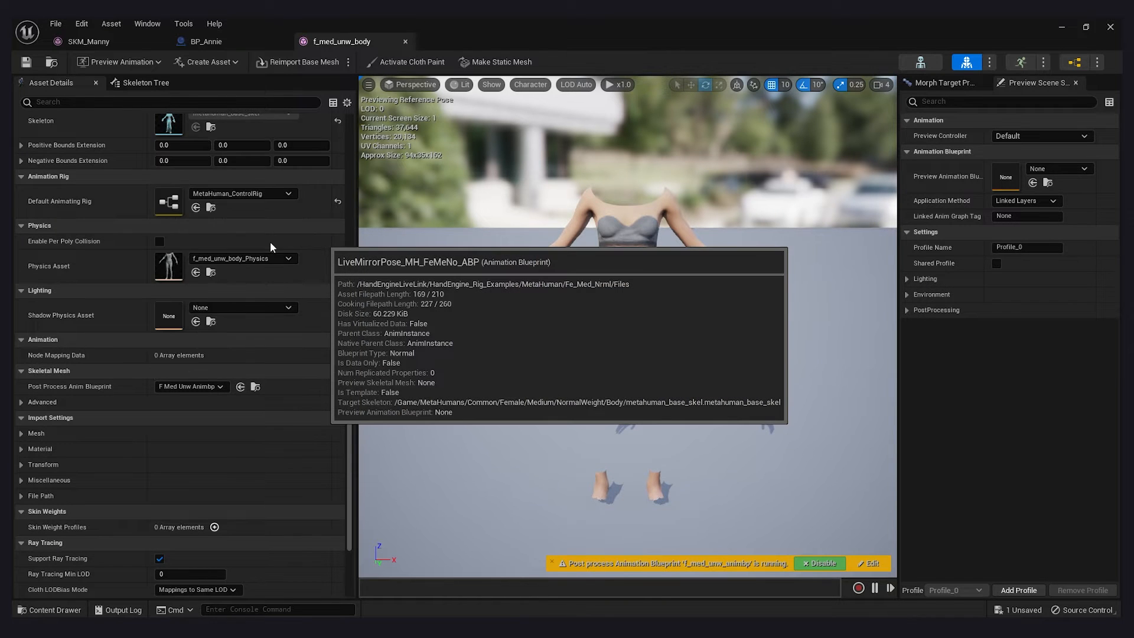
{"action": "left_click", "coordinate": [26, 62]}
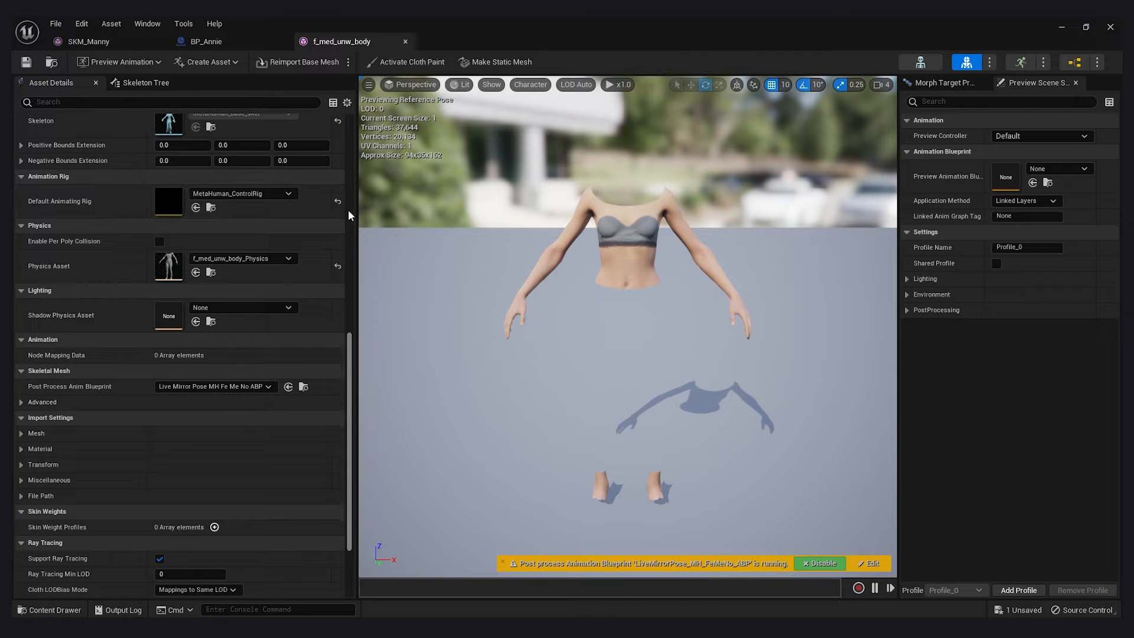
Step: Return to the SKM_Manny asset and close the BP_Annie and f_med_unw_body editors
{"action": "left_click", "coordinate": [99, 44]}
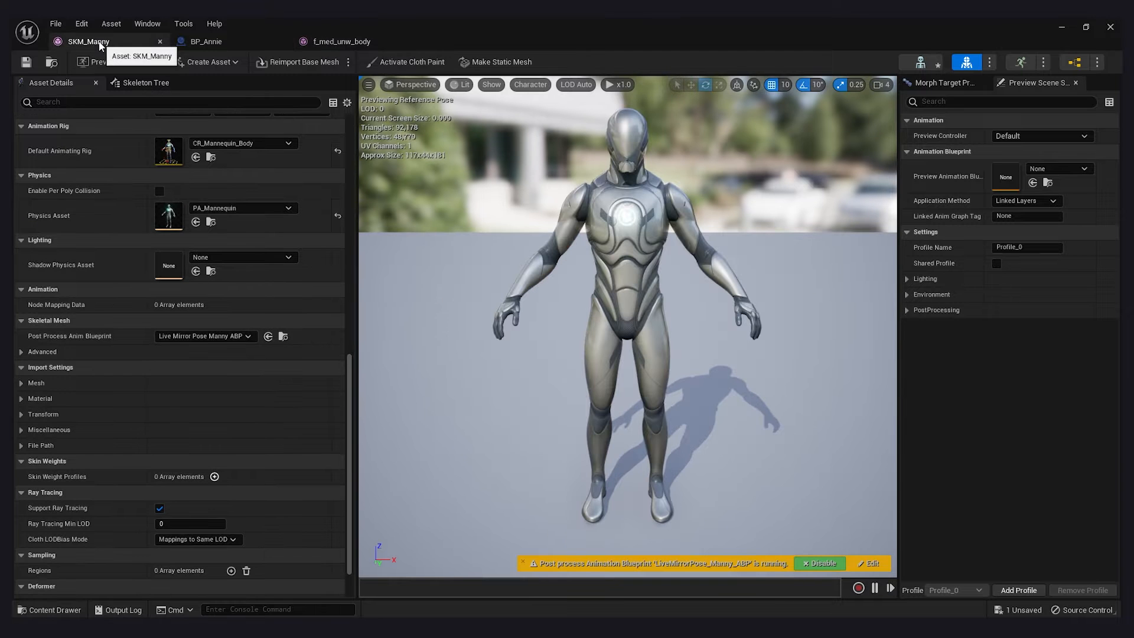
{"action": "left_click", "coordinate": [282, 41]}
{"action": "left_click", "coordinate": [282, 42]}
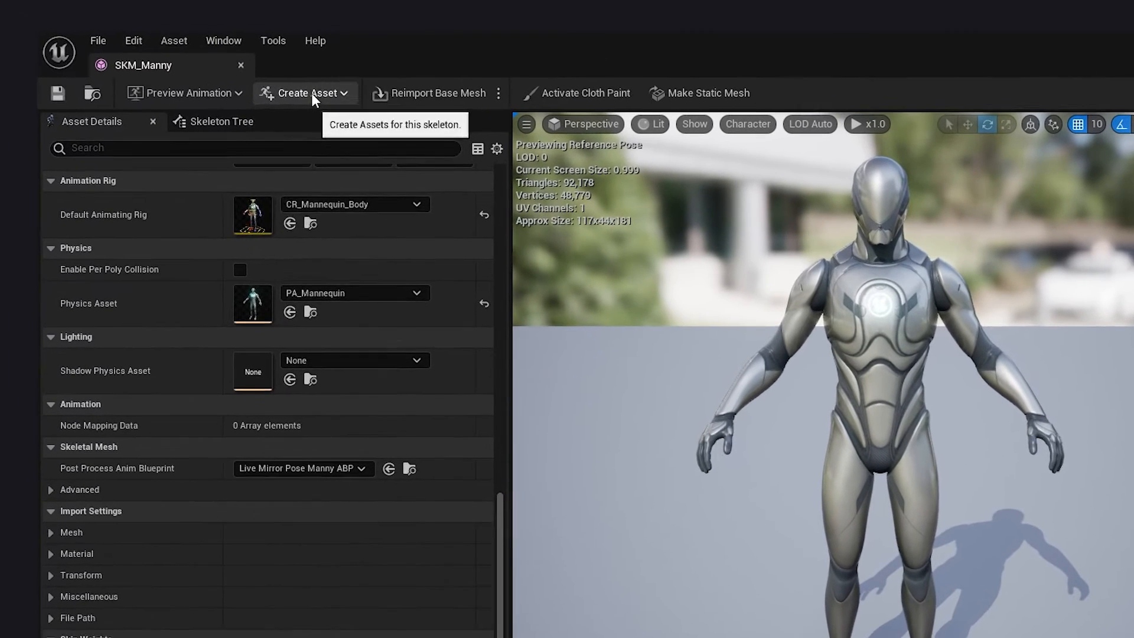
Step: Create a PoseAsset from SKM_Manny's current pose in Characters/Mannequins/Meshes, named MyManny_PoseAsset
{"action": "left_click", "coordinate": [211, 62]}
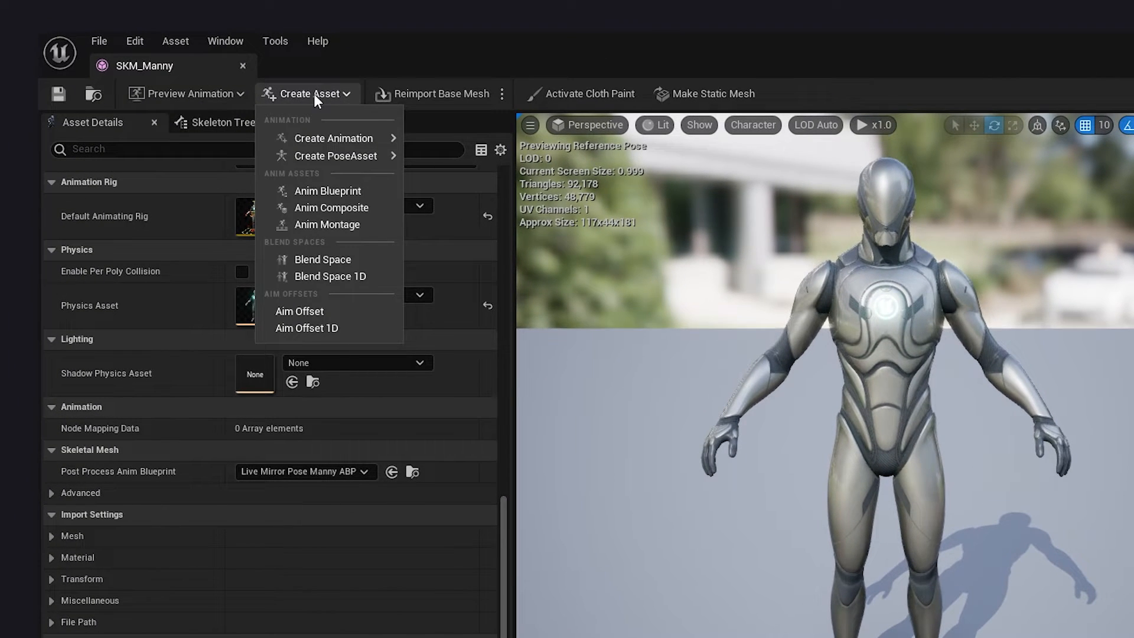
{"action": "mouse_move", "coordinate": [363, 155]}
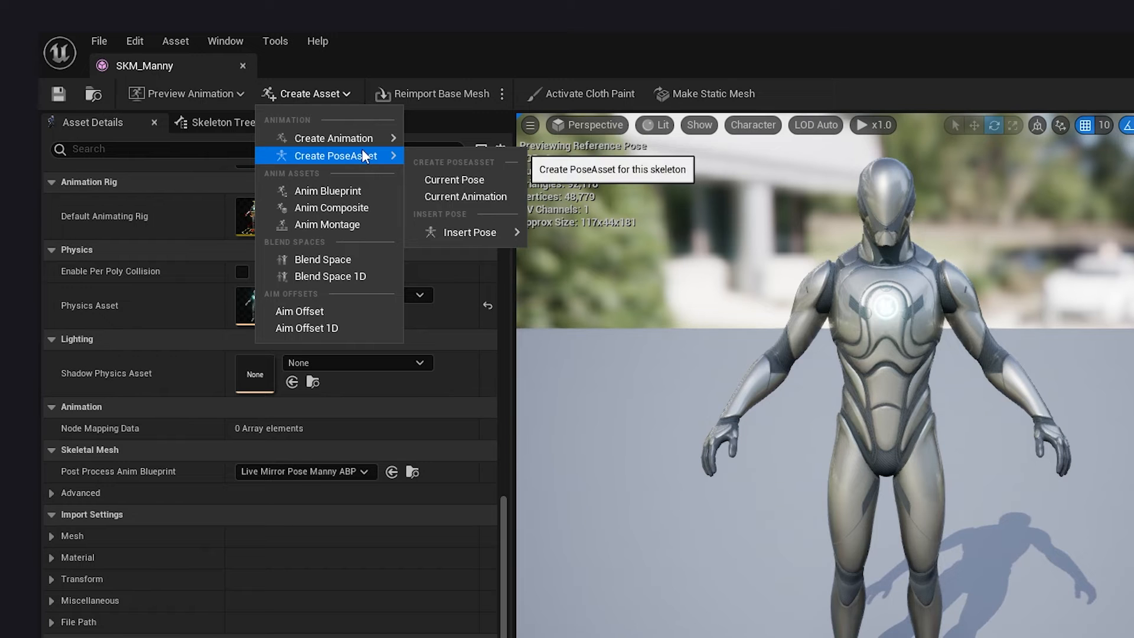
{"action": "left_click", "coordinate": [473, 180]}
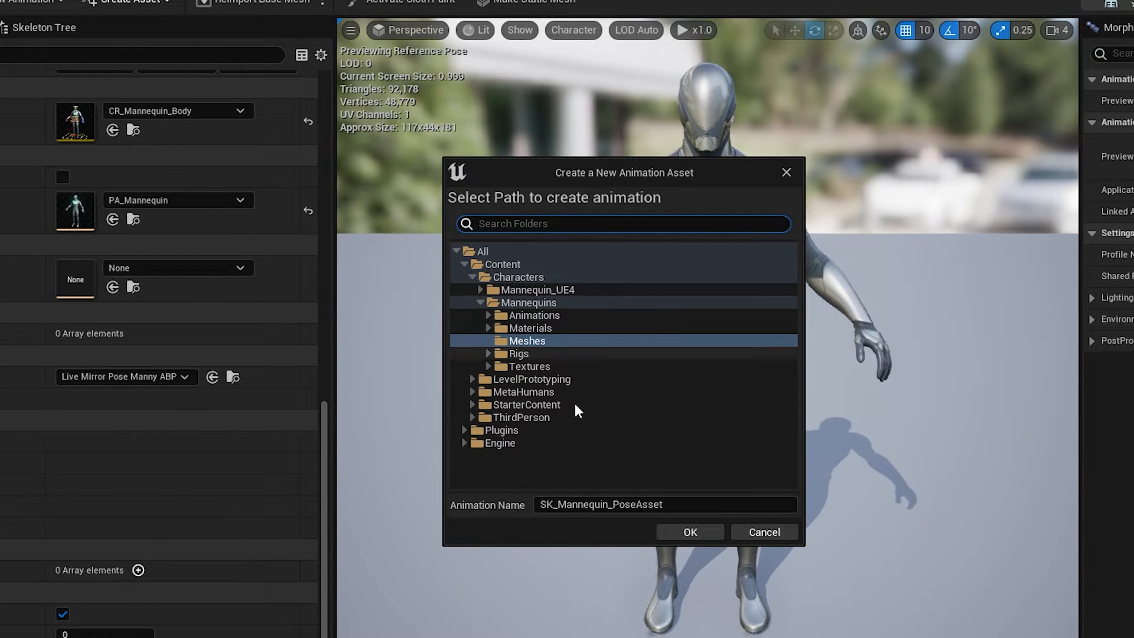
{"action": "left_click", "coordinate": [672, 506]}
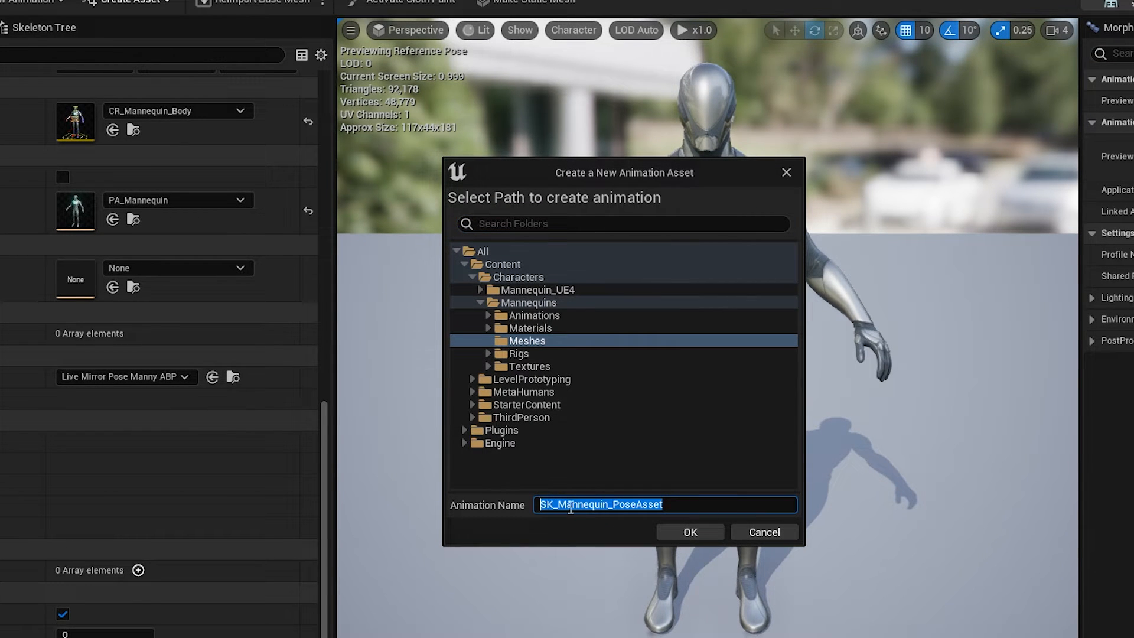
{"action": "left_click", "coordinate": [559, 506]}
{"action": "left_click_drag", "start_coordinate": [609, 506], "coordinate": [498, 494]}
{"action": "type", "text": "MyManny"}
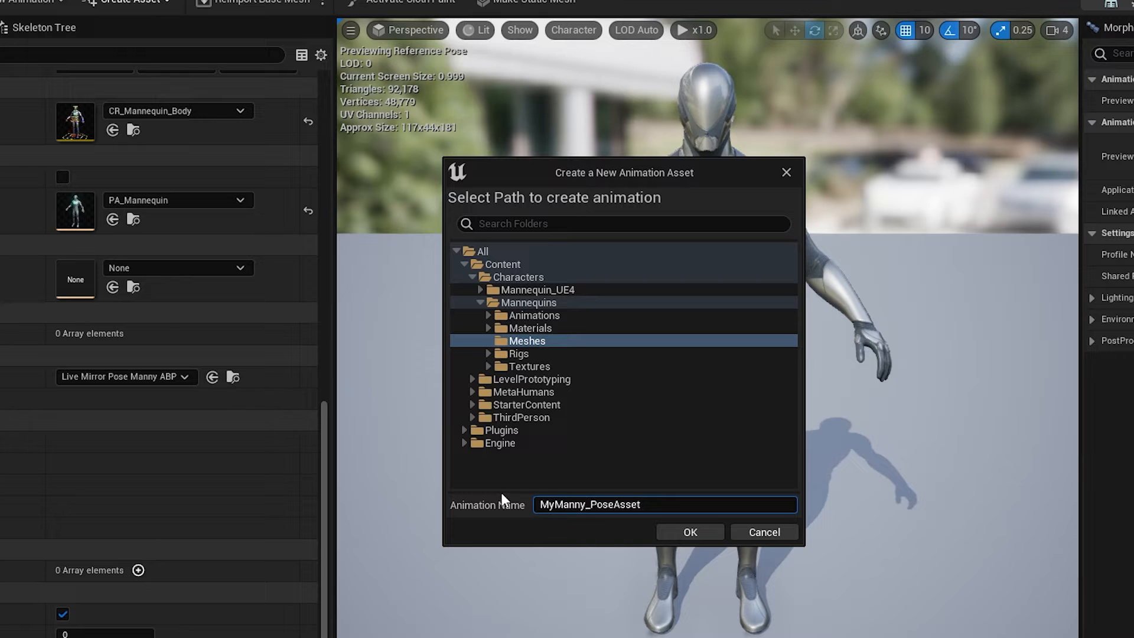
{"action": "left_click", "coordinate": [680, 531]}
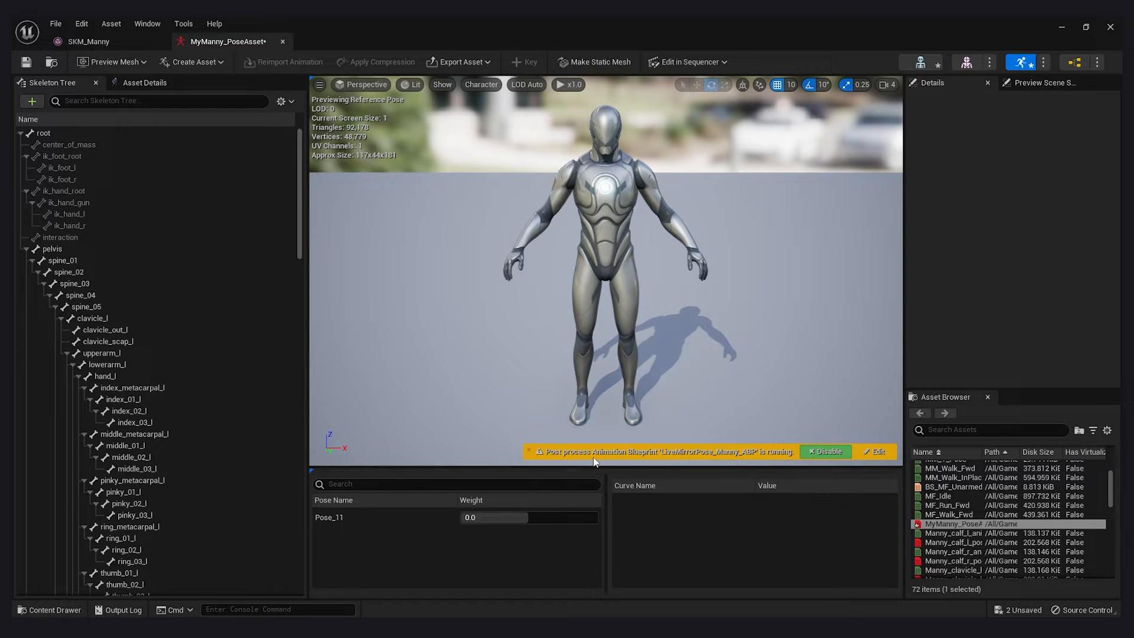
Step: Collapse the post-process notification, review the pose asset's details and return to the skeleton hierarchy
{"action": "left_click", "coordinate": [528, 450]}
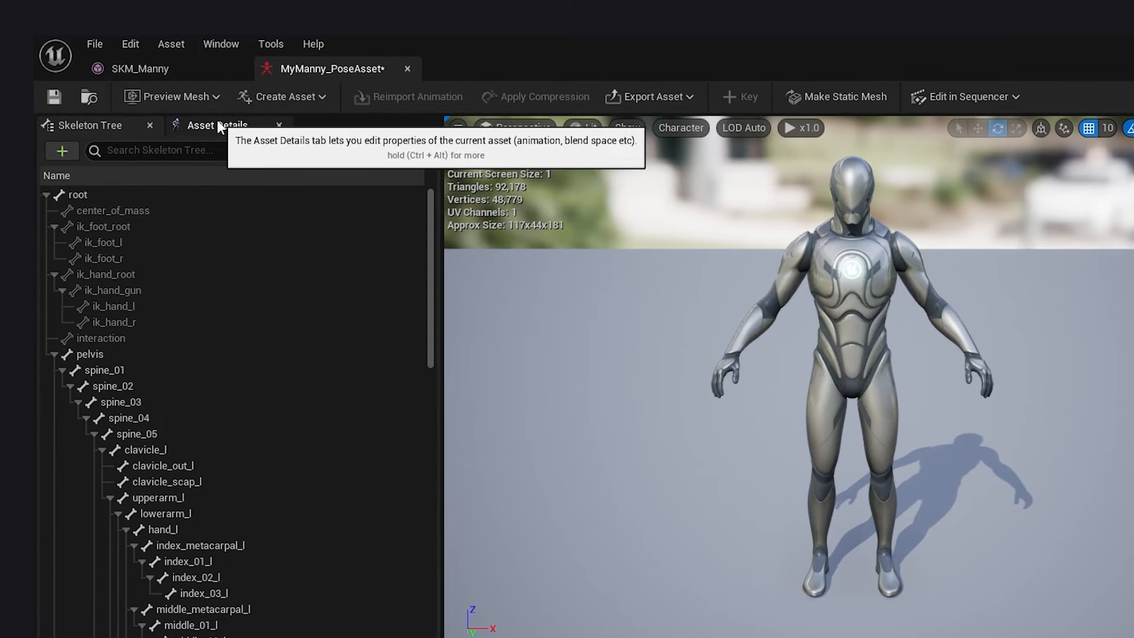
{"action": "left_click", "coordinate": [218, 124]}
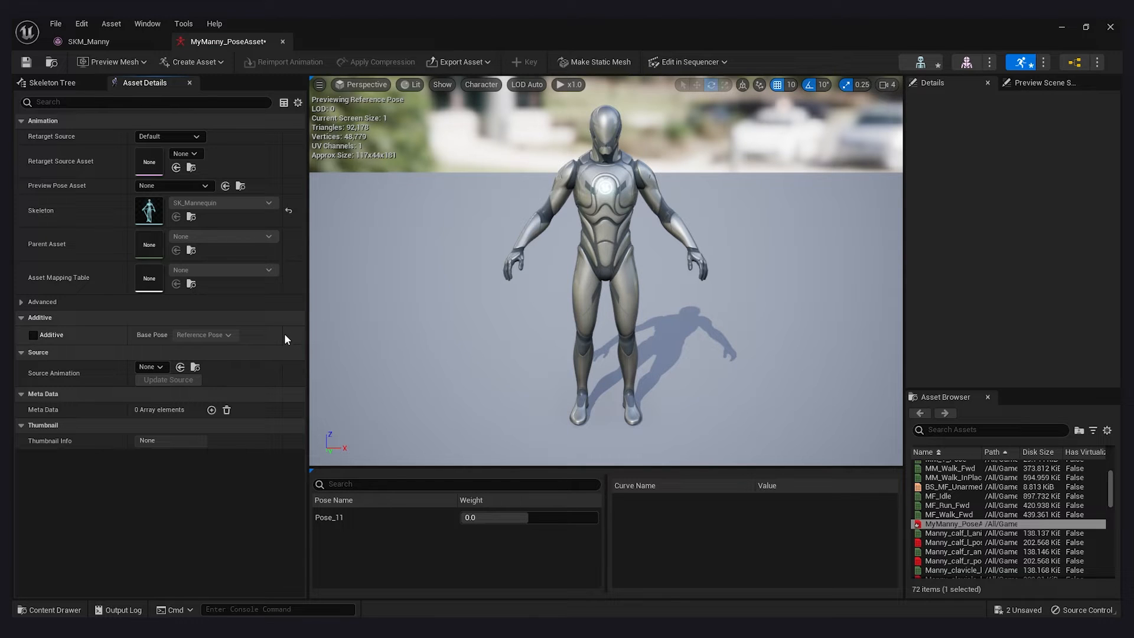
{"action": "left_click", "coordinate": [82, 84]}
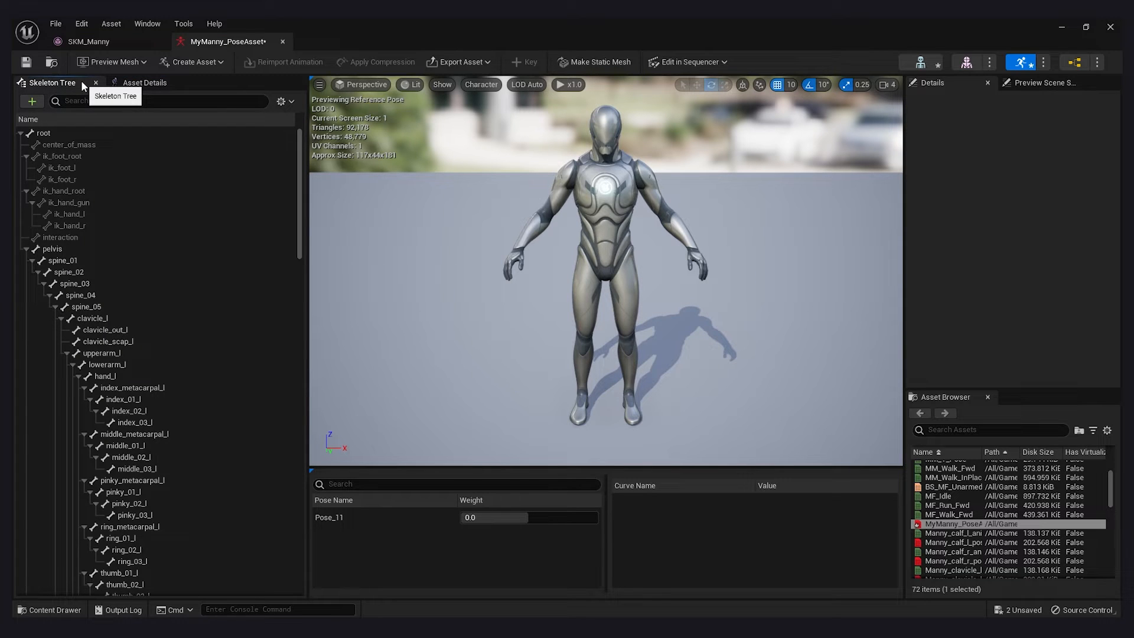
Step: Try rotating the upperarm_l bone with the rotation gizmo
{"action": "left_click", "coordinate": [145, 351]}
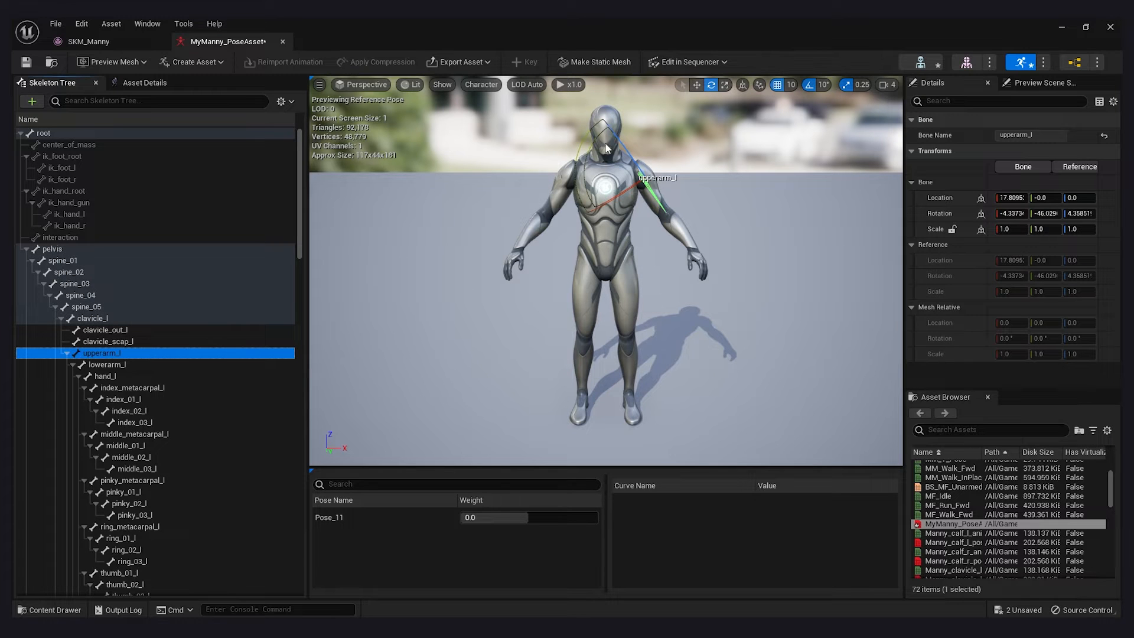
{"action": "left_click_drag", "start_coordinate": [634, 162], "coordinate": [664, 198]}
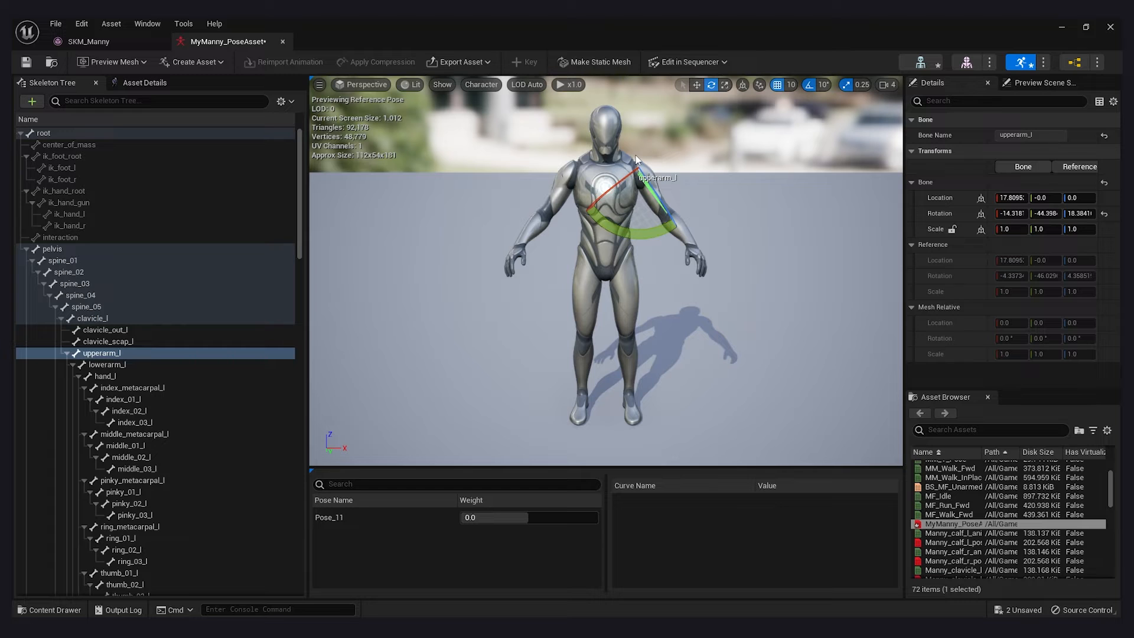
{"action": "left_click", "coordinate": [727, 161]}
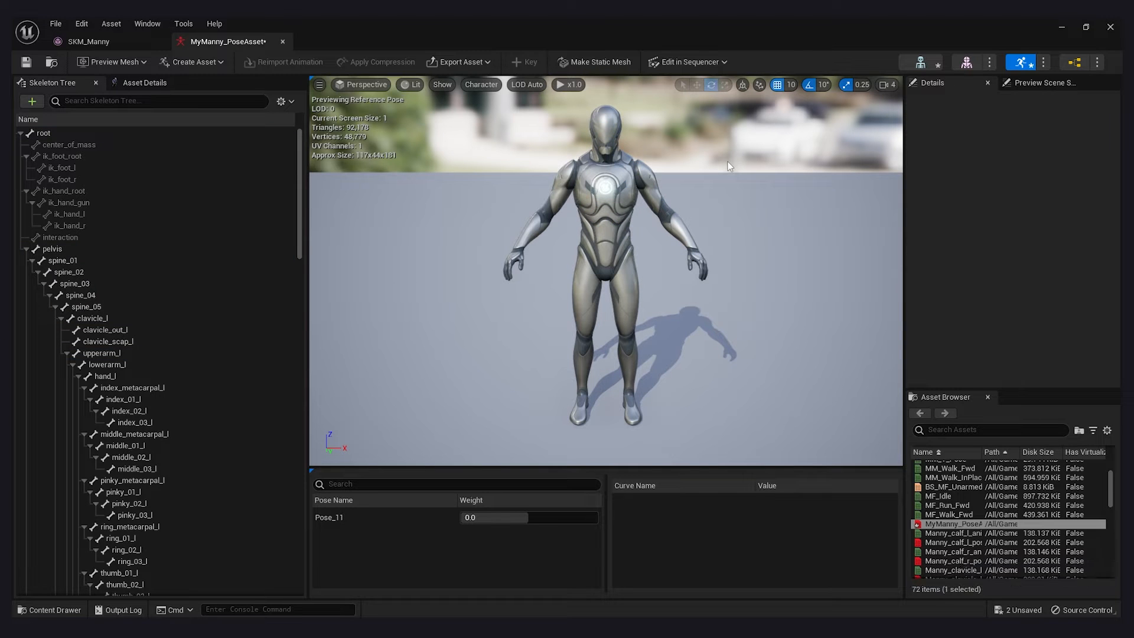
Step: Open Viewport 2 and dock it alongside the main viewport
{"action": "left_click", "coordinate": [148, 23]}
{"action": "mouse_move", "coordinate": [278, 84]}
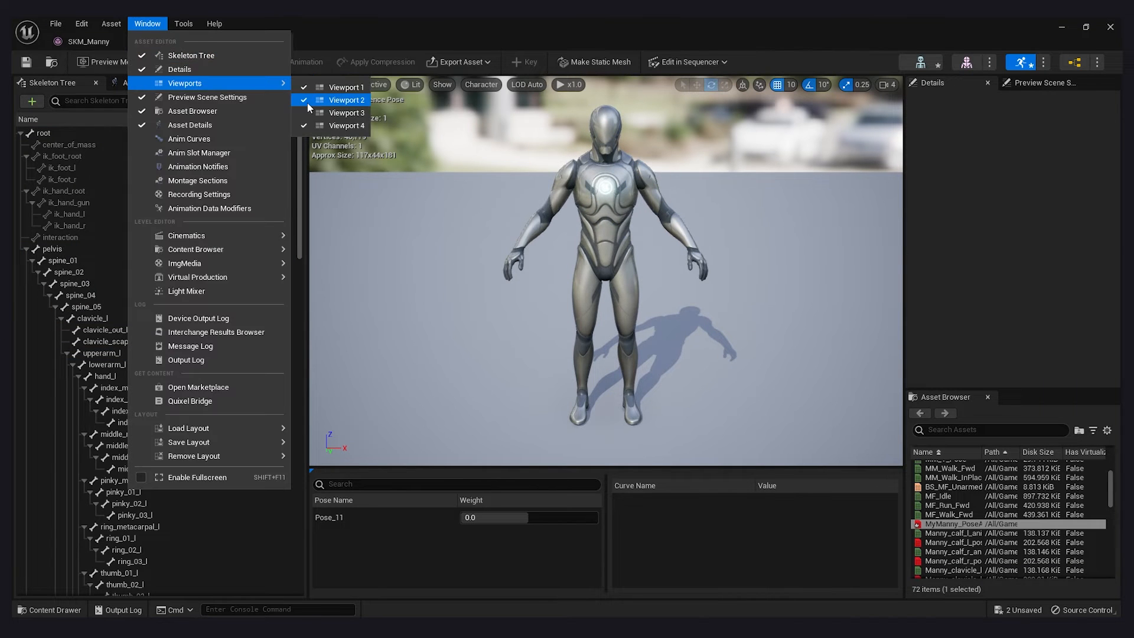
{"action": "left_click", "coordinate": [307, 103]}
{"action": "left_click_drag", "start_coordinate": [911, 101], "coordinate": [359, 169]}
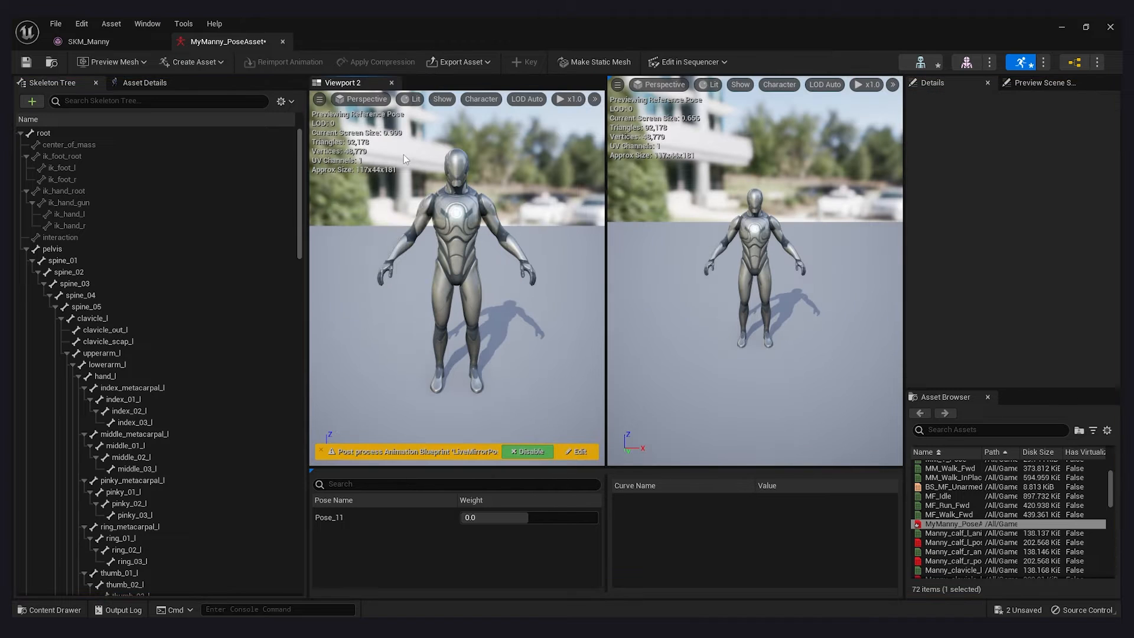
Step: Open Viewport 4, dock it beneath Viewport 2 and widen the viewport area
{"action": "left_click", "coordinate": [147, 23]}
{"action": "mouse_move", "coordinate": [248, 83]}
{"action": "left_click", "coordinate": [331, 114]}
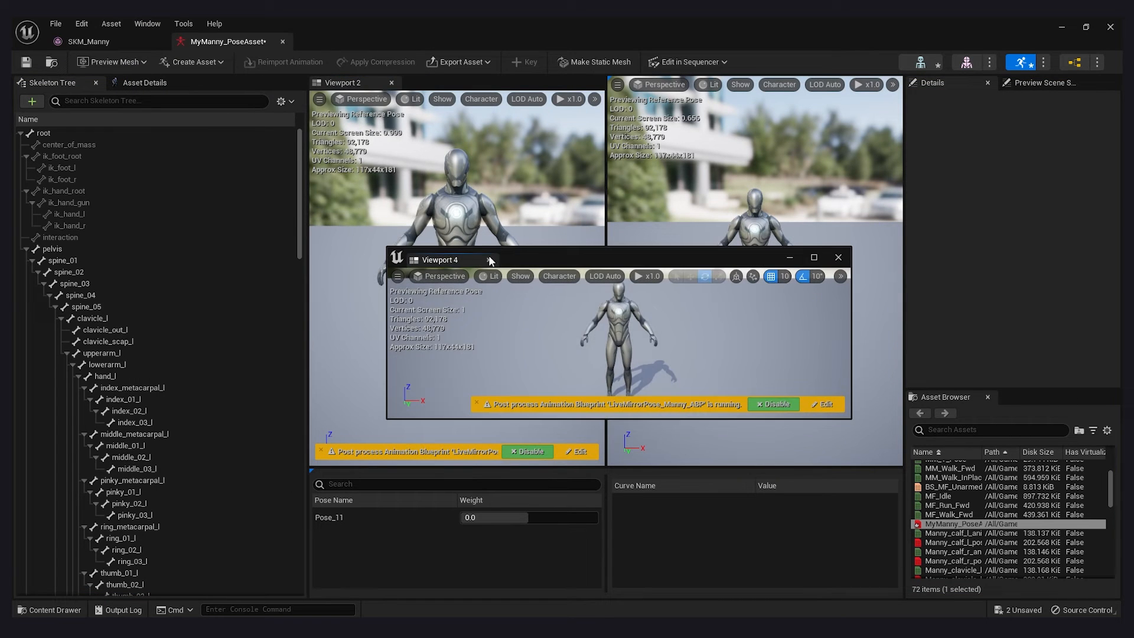
{"action": "left_click_drag", "start_coordinate": [489, 261], "coordinate": [414, 401]}
{"action": "left_click_drag", "start_coordinate": [906, 231], "coordinate": [976, 230]}
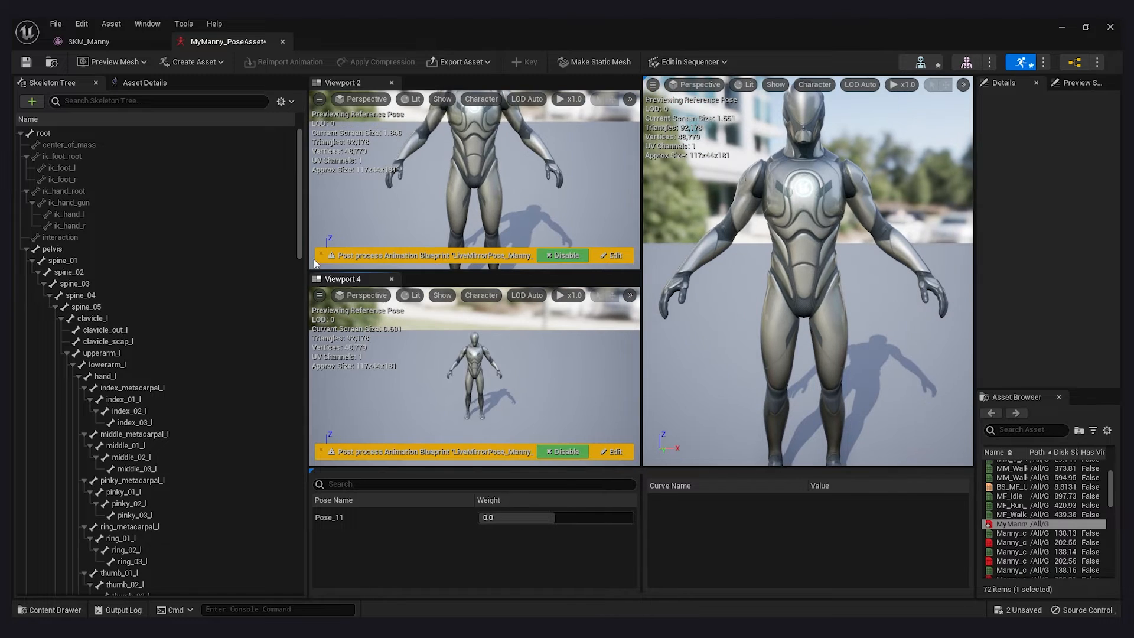
Step: Switch Viewport 2 to the Front view, framed closely on Manny's upper body
{"action": "left_click", "coordinate": [360, 99]}
{"action": "left_click", "coordinate": [389, 195]}
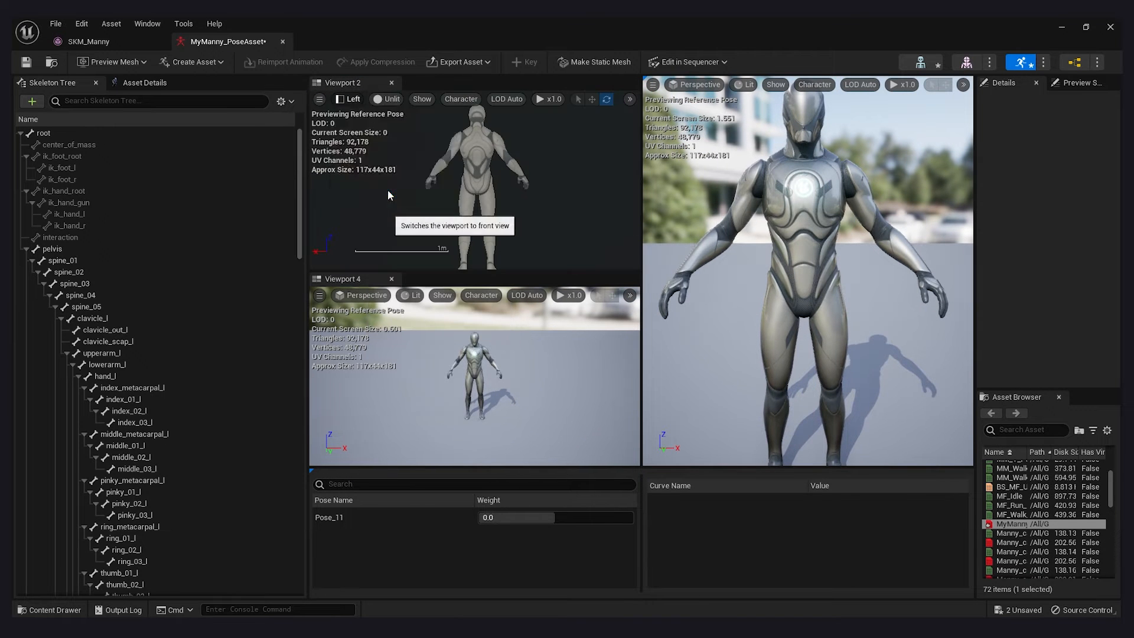
{"action": "scroll", "coordinate": [476, 192], "scroll_direction": "up", "scroll_amount": 5}
Step: Switch Viewport 4 to the Right view with Unlit shading, frame Manny's torso and arm, and enlarge the main perspective viewport
{"action": "left_click", "coordinate": [362, 295]}
{"action": "left_click", "coordinate": [379, 397]}
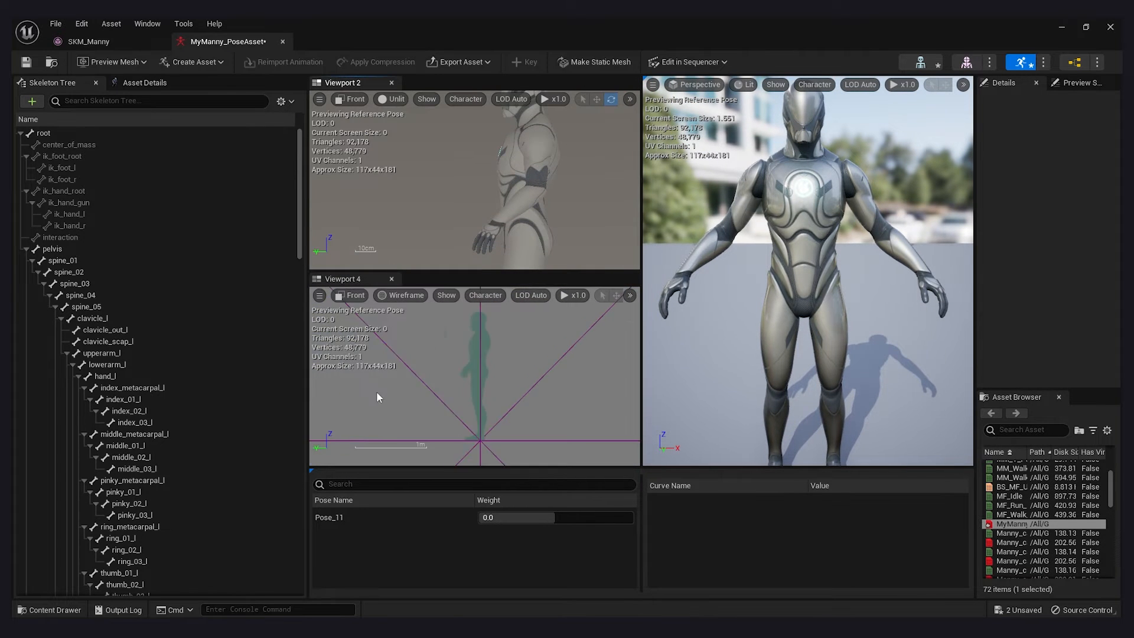
{"action": "left_click", "coordinate": [354, 296]}
{"action": "left_click", "coordinate": [372, 384]}
{"action": "left_click", "coordinate": [406, 296]}
{"action": "left_click", "coordinate": [407, 337]}
{"action": "scroll", "coordinate": [472, 355], "scroll_direction": "up", "scroll_amount": 5}
{"action": "right_click_drag", "start_coordinate": [511, 357], "coordinate": [423, 408]}
{"action": "left_click_drag", "start_coordinate": [641, 264], "coordinate": [592, 251]}
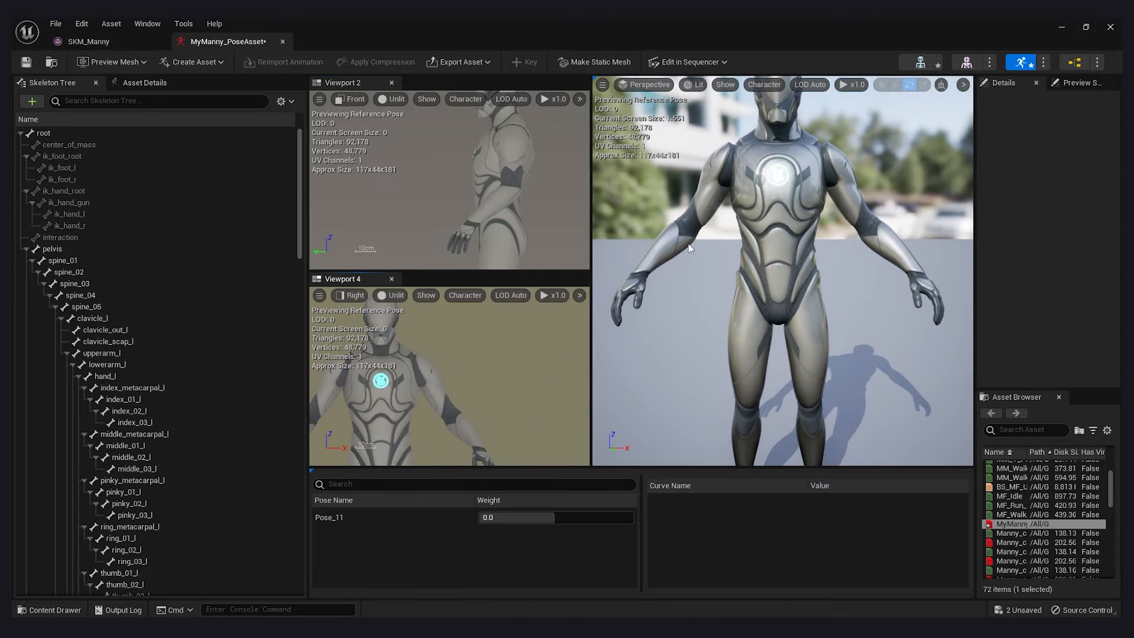
Step: Rotate the lowerarm_l bone to raise Manny's left forearm, with the hand framed in all viewports
{"action": "left_click", "coordinate": [141, 362]}
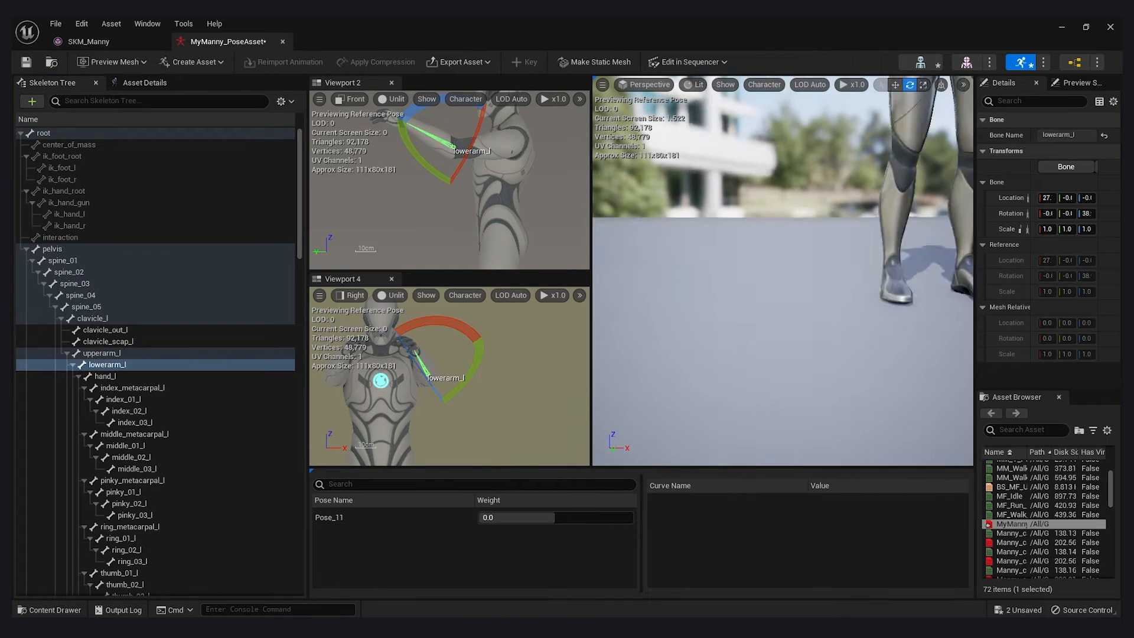
{"action": "middle_click_drag", "start_coordinate": [782, 271], "coordinate": [827, 177]}
{"action": "left_click_drag", "start_coordinate": [808, 254], "coordinate": [824, 204]}
{"action": "right_click_drag", "start_coordinate": [458, 355], "coordinate": [493, 427]}
{"action": "right_click_drag", "start_coordinate": [503, 148], "coordinate": [512, 210]}
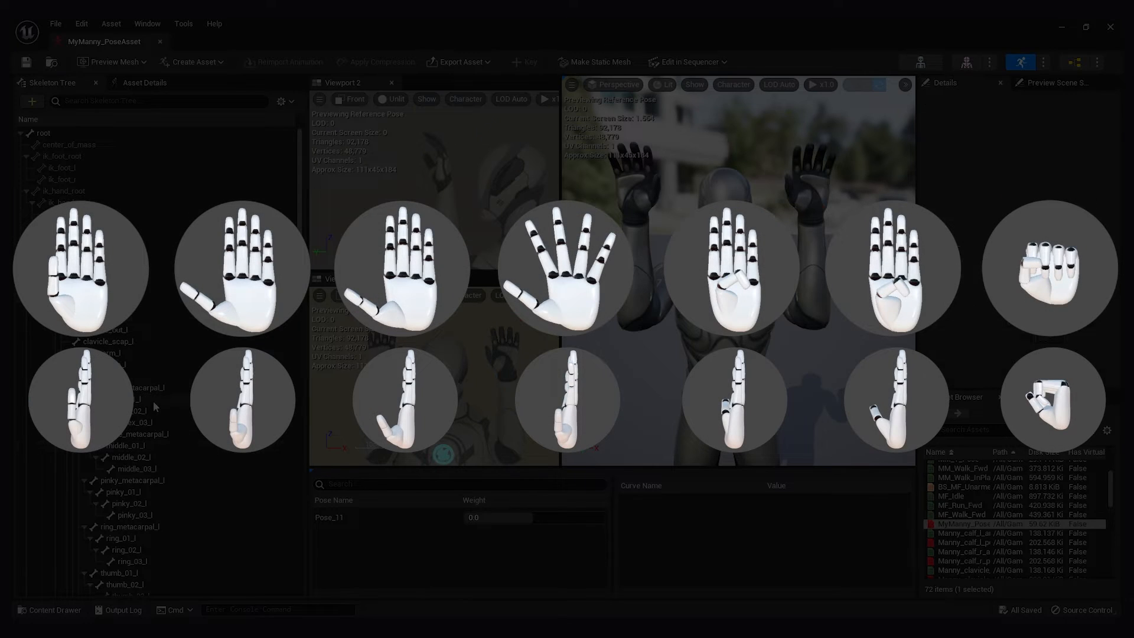
Step: Straighten the left index, middle and pinky fingers by setting the rotations of their bones to 0, starting from index_02_l
{"action": "left_click", "coordinate": [155, 408]}
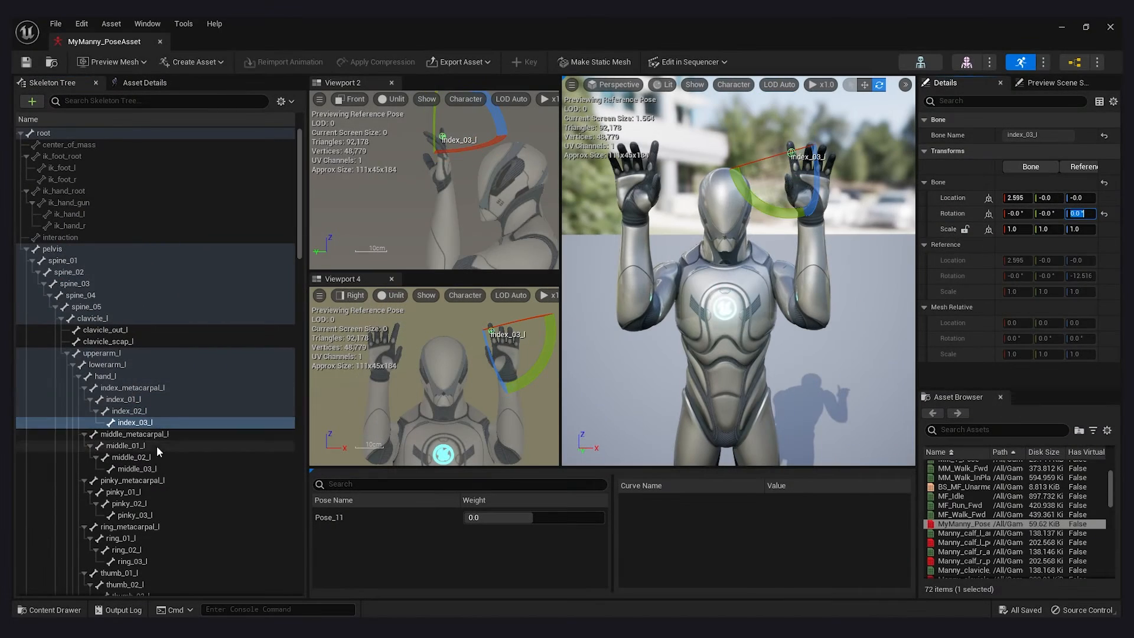
{"action": "left_click", "coordinate": [133, 469]}
{"action": "left_click", "coordinate": [140, 492]}
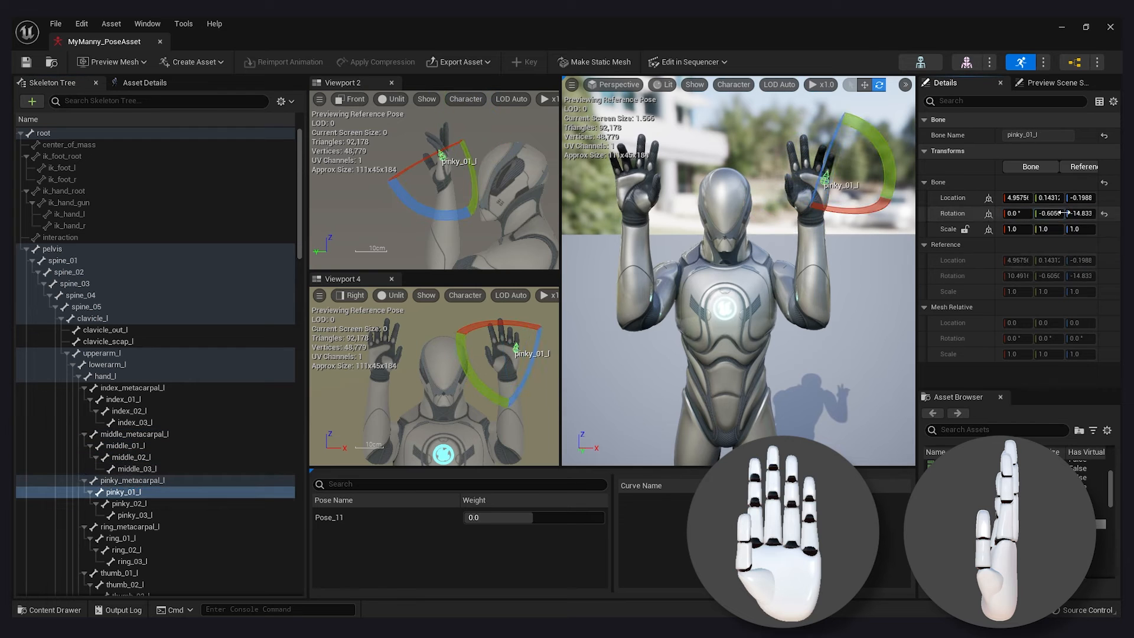
{"action": "left_click", "coordinate": [148, 502]}
{"action": "left_click", "coordinate": [137, 515]}
Step: Straighten the left ring finger and thumb by setting the rotations of ring_01_l to ring_03_l, thumb_02_l and thumb_03_l to 0
{"action": "left_click", "coordinate": [121, 539]}
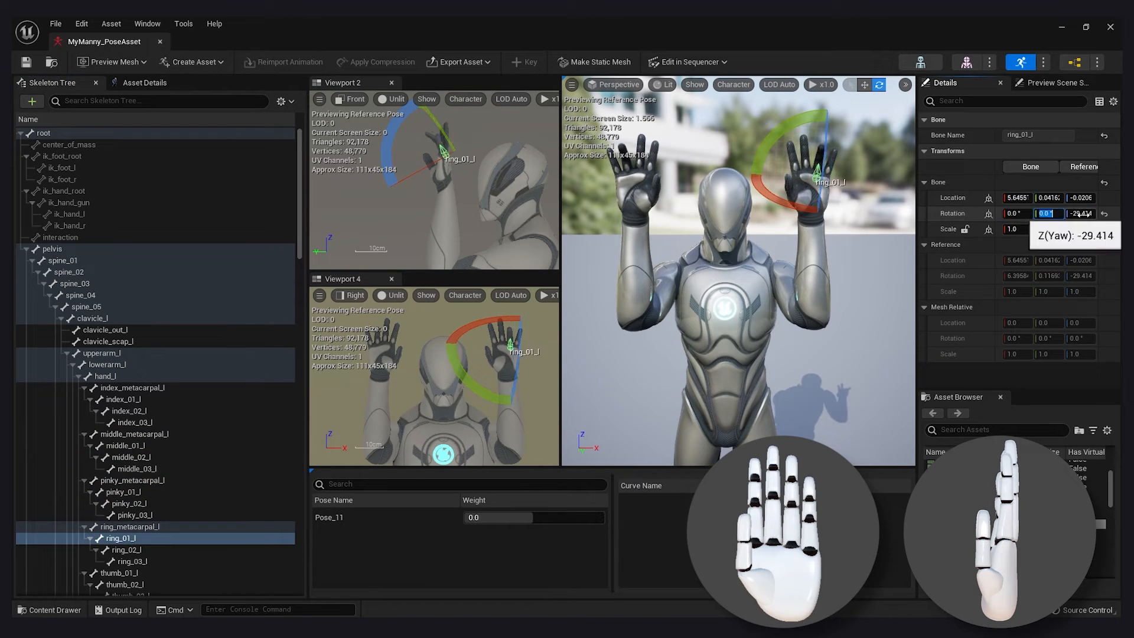
{"action": "left_click", "coordinate": [126, 550]}
{"action": "left_click", "coordinate": [132, 561]}
{"action": "left_click", "coordinate": [125, 584]}
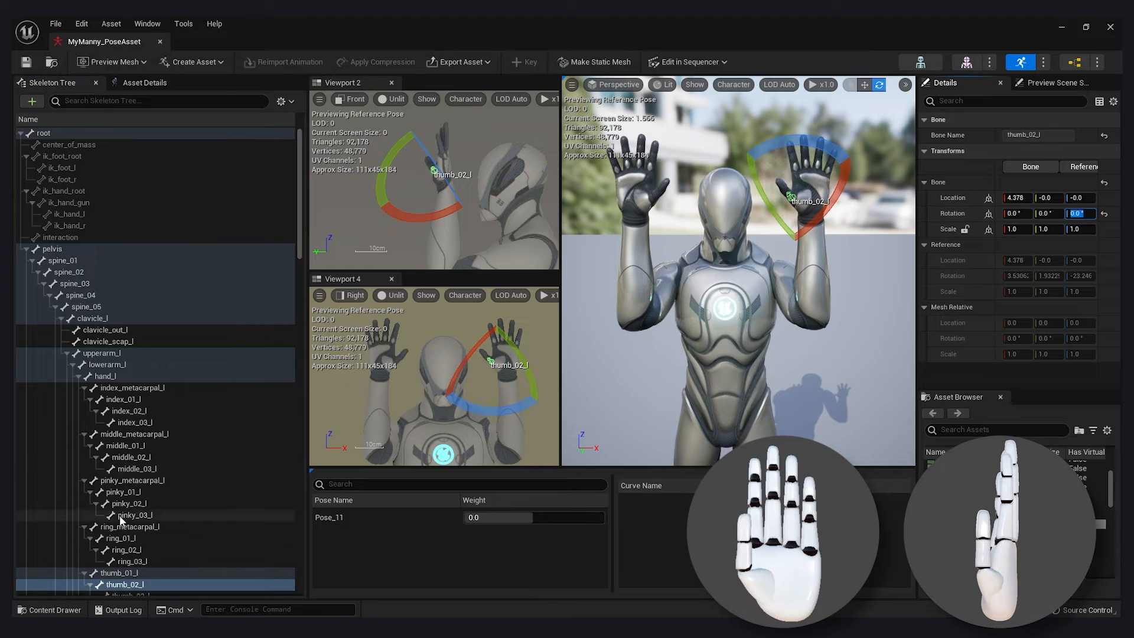
{"action": "left_click", "coordinate": [131, 594]}
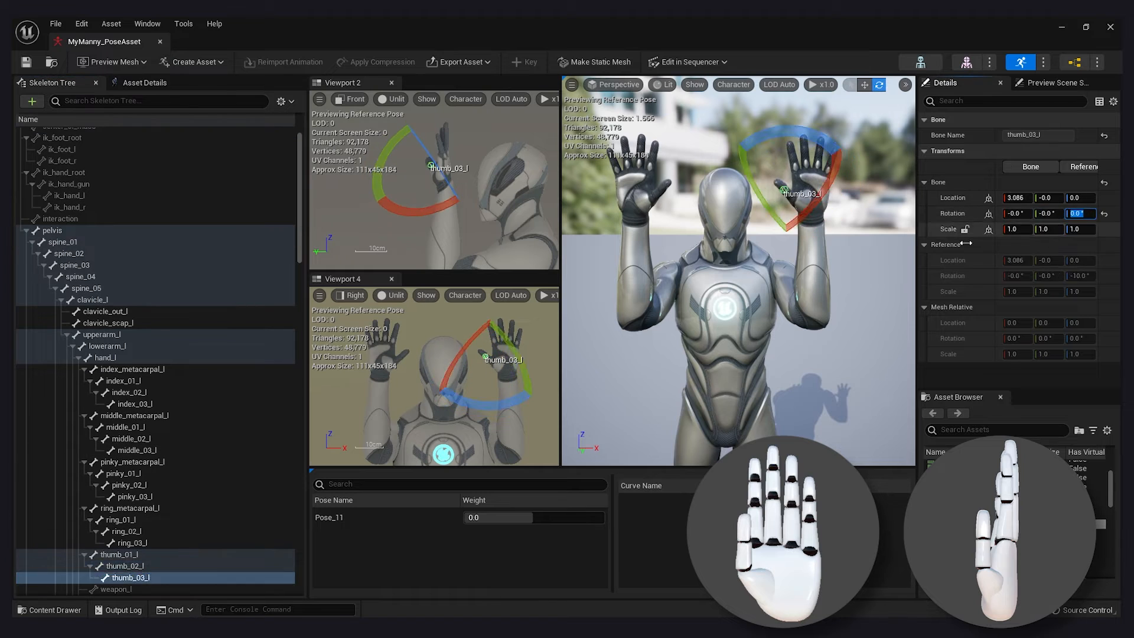
Step: Rotate the index_01_l bone in Viewport 4 to bring the left index finger upright toward the middle finger
{"action": "key", "text": "Escape"}
{"action": "scroll", "coordinate": [738, 271], "scroll_direction": "up", "scroll_amount": 4}
{"action": "middle_click_drag", "start_coordinate": [739, 270], "coordinate": [739, 242]}
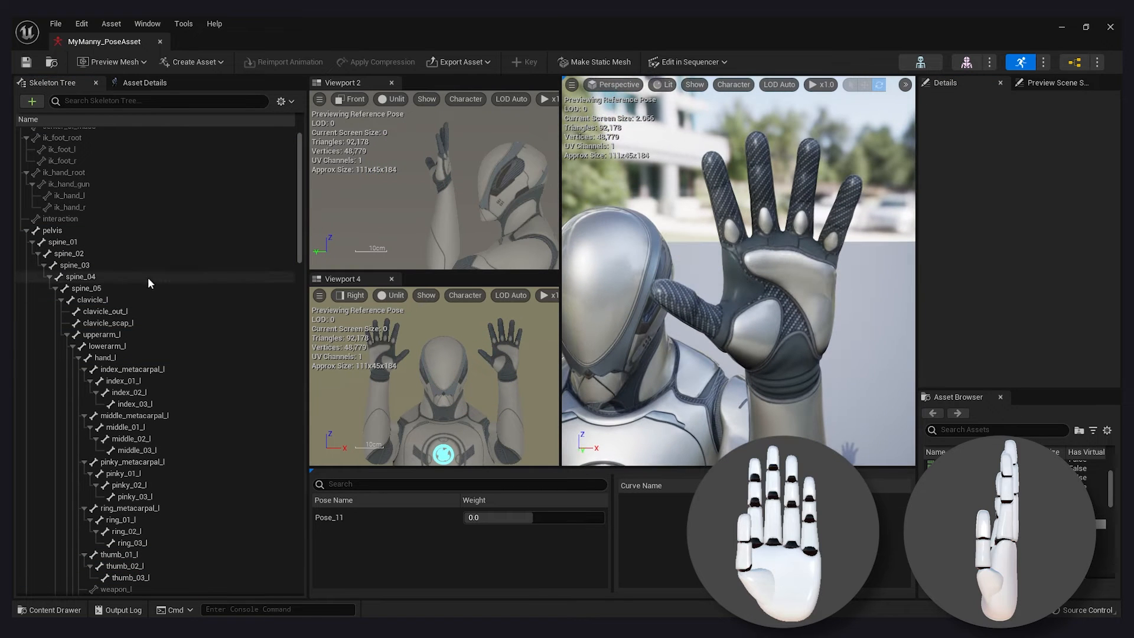
{"action": "left_click", "coordinate": [124, 381]}
{"action": "scroll", "coordinate": [523, 328], "scroll_direction": "up", "scroll_amount": 6}
{"action": "key", "text": "Escape"}
{"action": "right_click_drag", "start_coordinate": [457, 350], "coordinate": [464, 342]}
{"action": "left_click", "coordinate": [153, 381]}
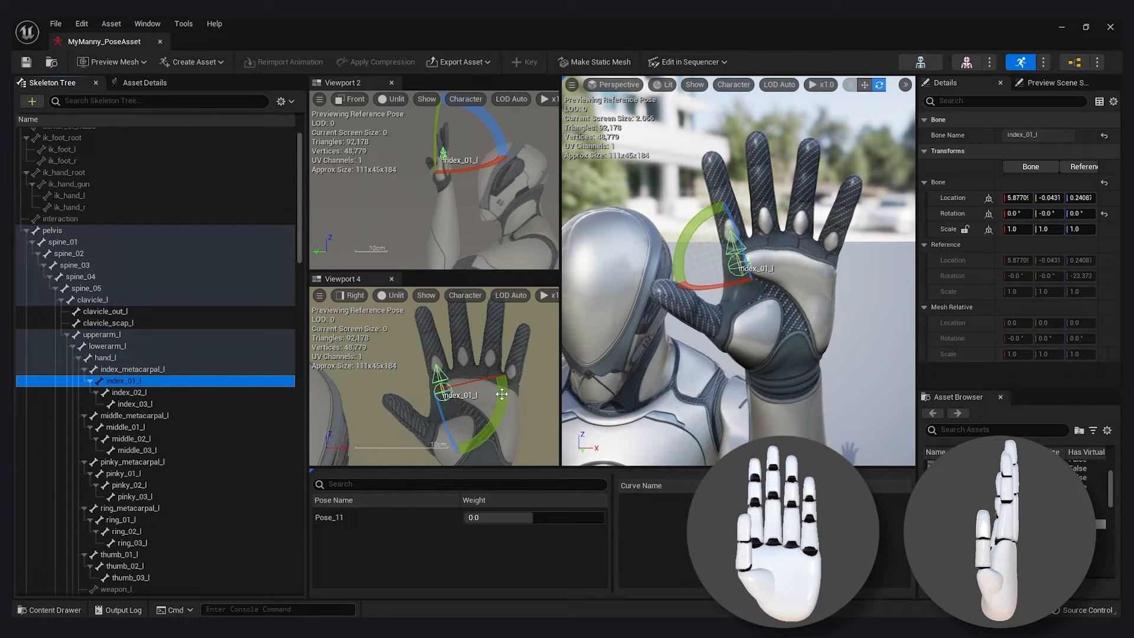
{"action": "left_click_drag", "start_coordinate": [502, 394], "coordinate": [480, 444]}
Step: Close the gaps between the left fingers by rotating the base bones of the pinky and ring fingers, including pinky_01_l and ring_01_l
{"action": "left_click", "coordinate": [159, 428]}
{"action": "left_click", "coordinate": [154, 473]}
{"action": "left_click_drag", "start_coordinate": [476, 394], "coordinate": [487, 396]}
{"action": "left_click", "coordinate": [142, 520]}
{"action": "left_click_drag", "start_coordinate": [449, 346], "coordinate": [440, 357]}
{"action": "right_click_drag", "start_coordinate": [440, 357], "coordinate": [413, 371]}
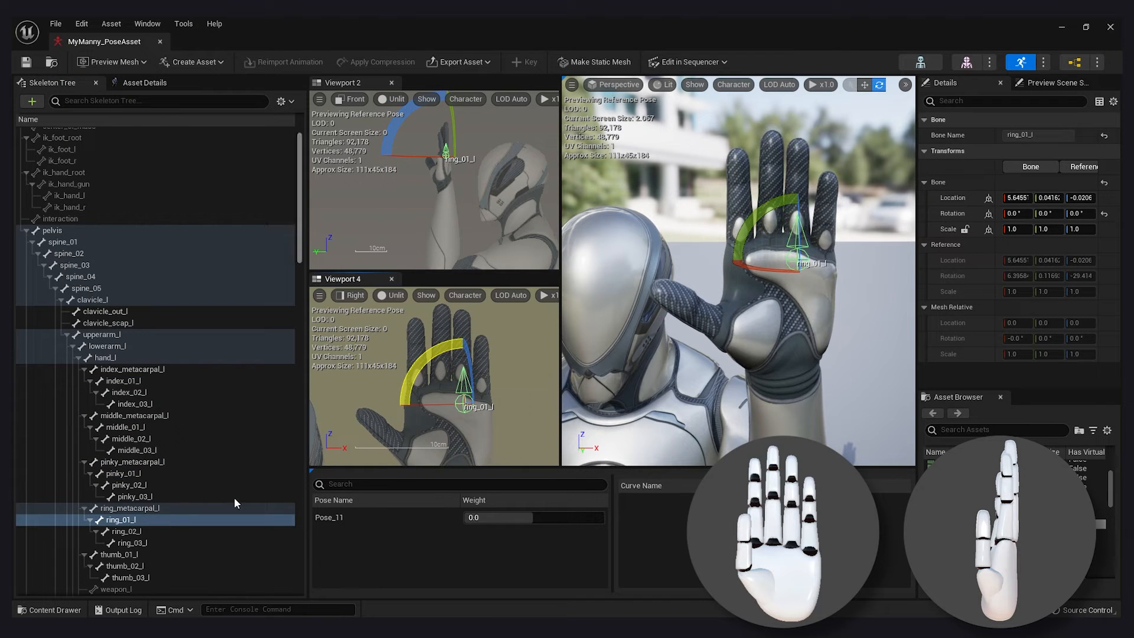
Step: Fine-tune the rotation of index_01_l so the left index finger lies parallel to the middle finger
{"action": "left_click", "coordinate": [212, 427]}
{"action": "key", "text": "Escape"}
{"action": "left_click", "coordinate": [201, 384]}
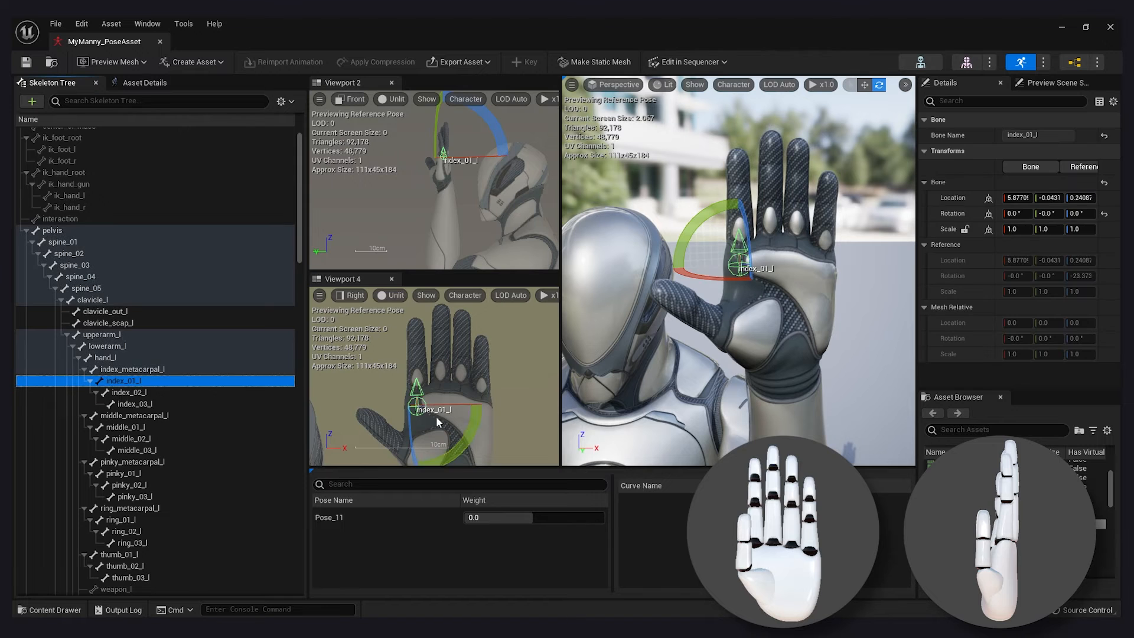
{"action": "left_click_drag", "start_coordinate": [450, 344], "coordinate": [456, 349]}
{"action": "scroll", "coordinate": [455, 382], "scroll_direction": "down", "scroll_amount": 5}
{"action": "right_click_drag", "start_coordinate": [366, 384], "coordinate": [401, 391]}
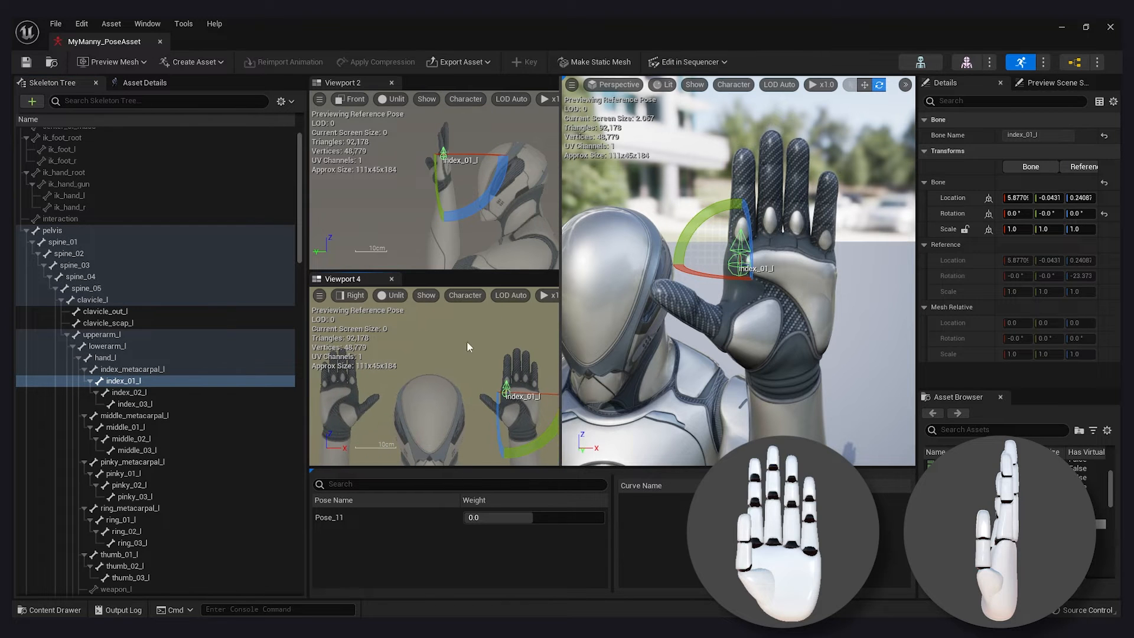
Step: Rotate the left thumb up alongside the palm and align the pinky with the other fingers in the Front view by rotating pinky_01_l
{"action": "scroll", "coordinate": [178, 470], "scroll_direction": "down", "scroll_amount": 4}
{"action": "left_click", "coordinate": [141, 458]}
{"action": "left_click", "coordinate": [133, 493]}
{"action": "left_click_drag", "start_coordinate": [709, 298], "coordinate": [748, 253]}
{"action": "scroll", "coordinate": [449, 133], "scroll_direction": "up", "scroll_amount": 6}
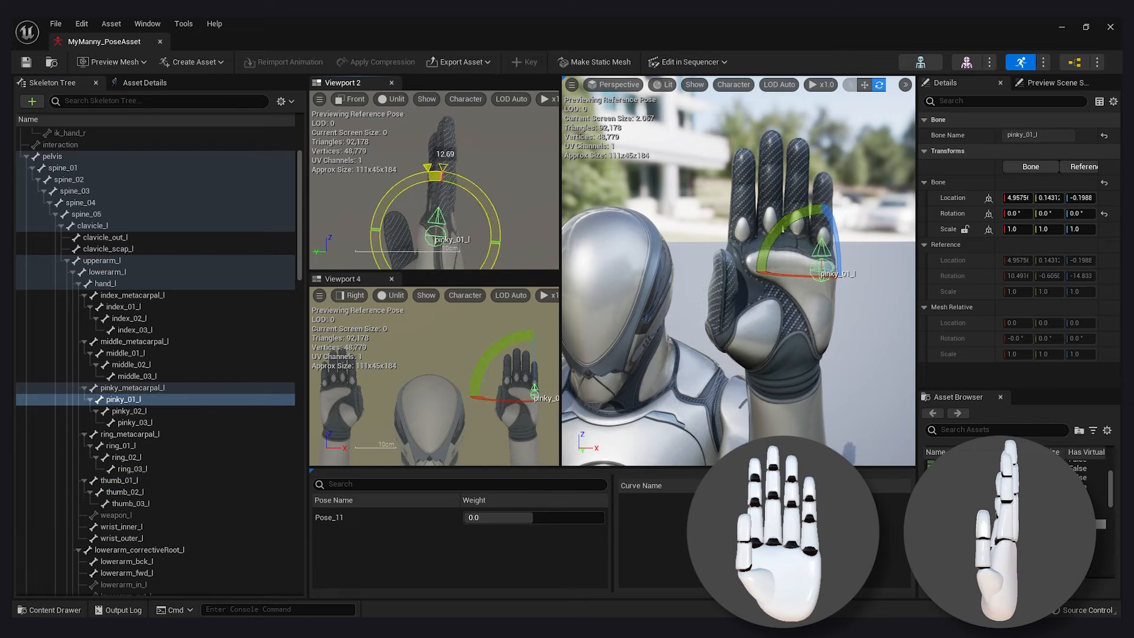
{"action": "left_click", "coordinate": [511, 325]}
{"action": "right_click_drag", "start_coordinate": [449, 207], "coordinate": [471, 147]}
Step: Rotate thumb_02_l in the Front view to straighten the left thumb, and check the flat hand from several angles
{"action": "left_click", "coordinate": [163, 457]}
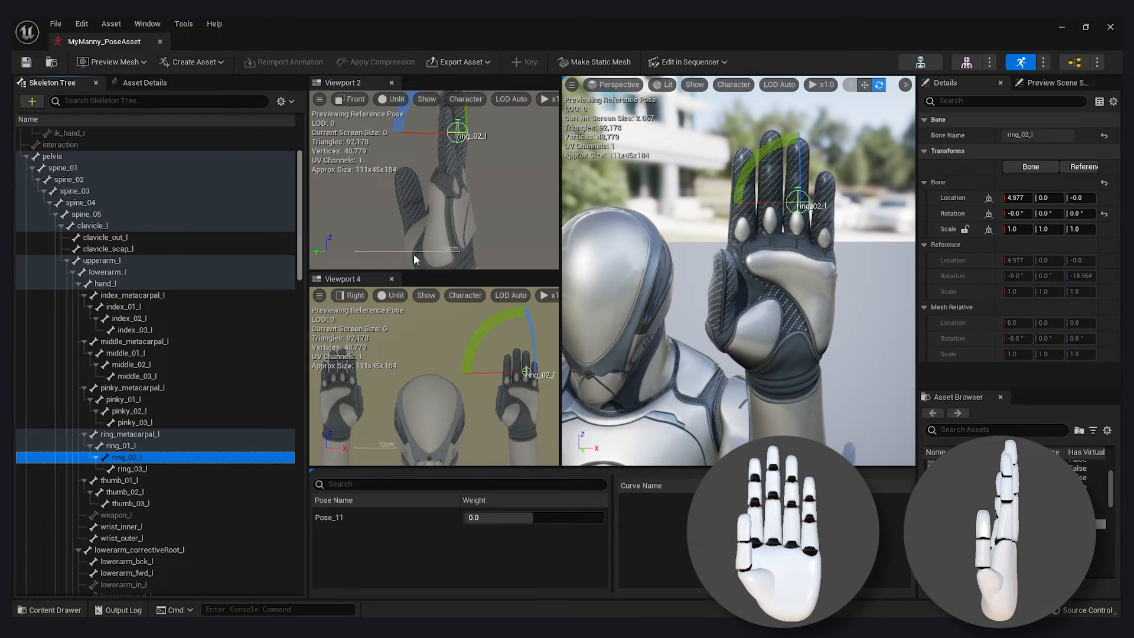
{"action": "left_click", "coordinate": [162, 494]}
{"action": "left_click_drag", "start_coordinate": [395, 169], "coordinate": [422, 150]}
{"action": "left_click", "coordinate": [843, 294]}
{"action": "left_click_drag", "start_coordinate": [843, 294], "coordinate": [762, 295], "text": "alt"}
{"action": "right_click_drag", "start_coordinate": [419, 387], "coordinate": [428, 385]}
{"action": "left_click_drag", "start_coordinate": [738, 272], "coordinate": [742, 299], "text": "alt"}
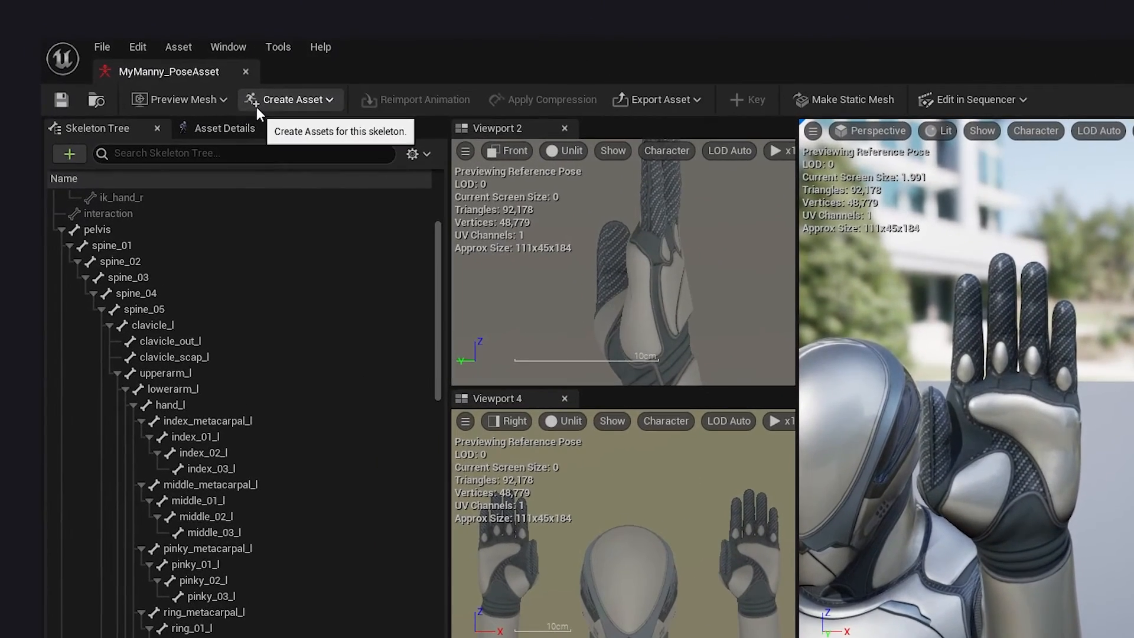
Step: Insert the current flat-hand pose into MyManny_PoseAsset
{"action": "left_click", "coordinate": [256, 107]}
{"action": "mouse_move", "coordinate": [308, 165]}
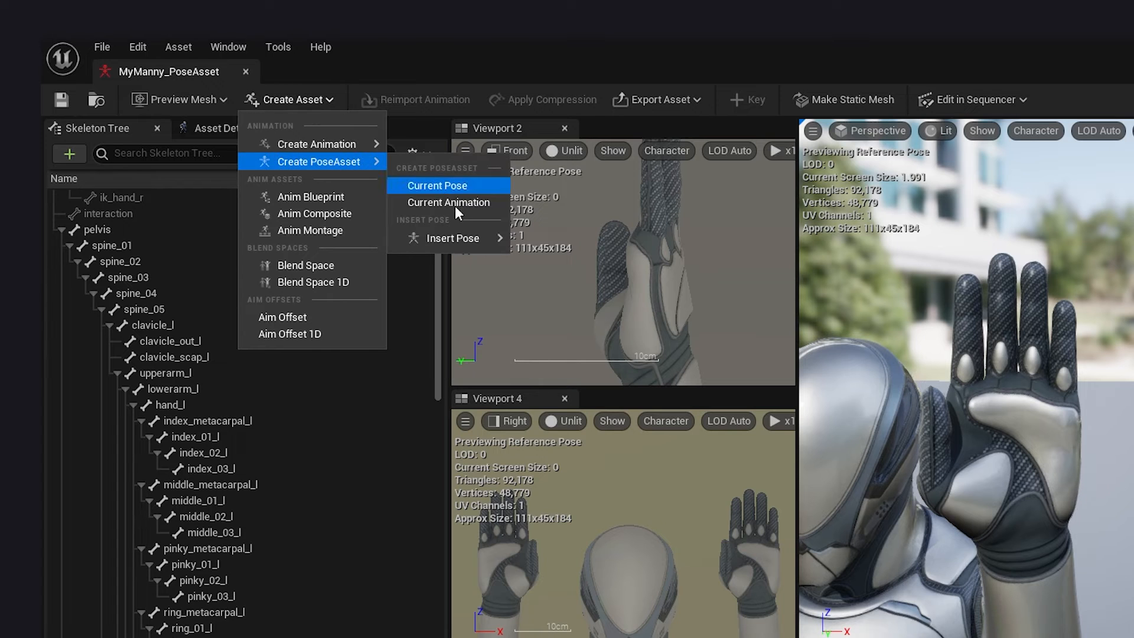
{"action": "mouse_move", "coordinate": [453, 236]}
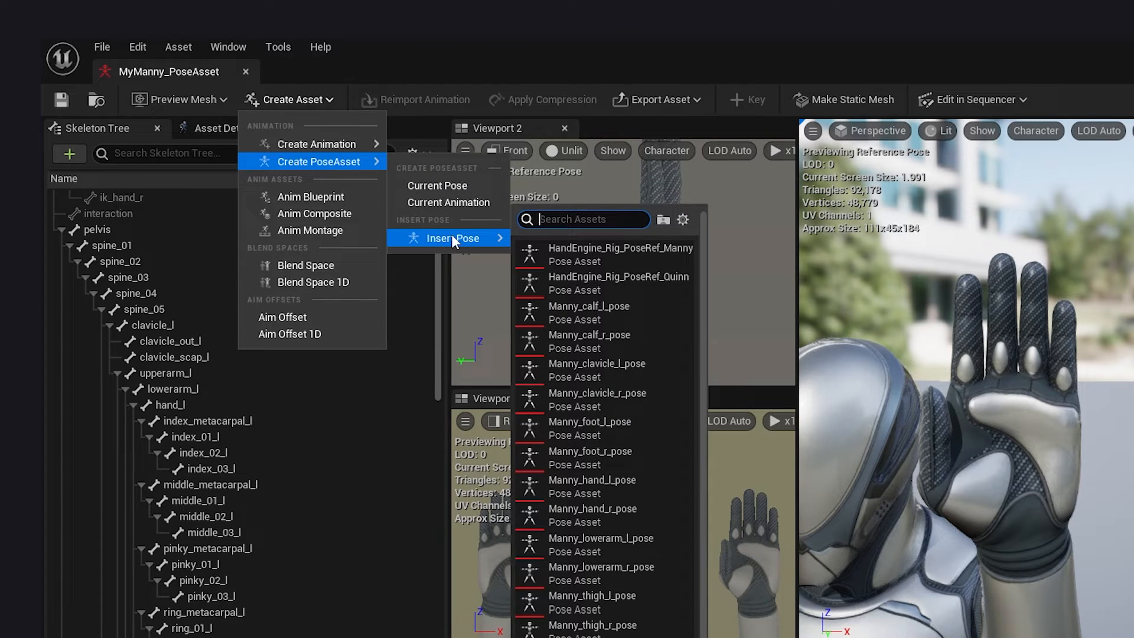
{"action": "type", "text": "MyManny"}
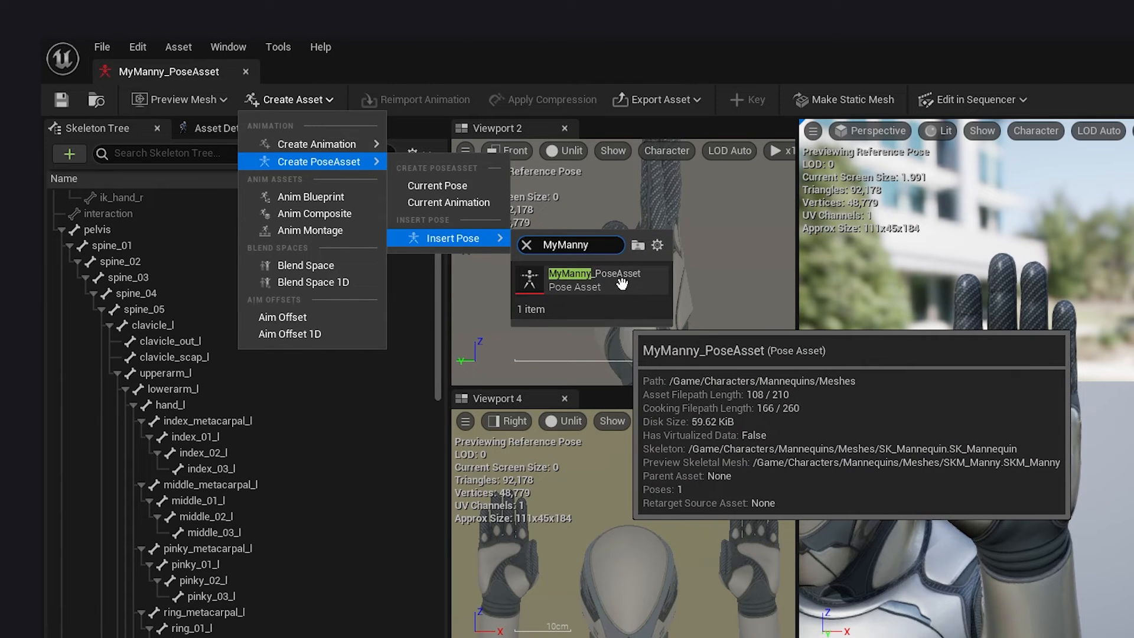
{"action": "left_click", "coordinate": [623, 285]}
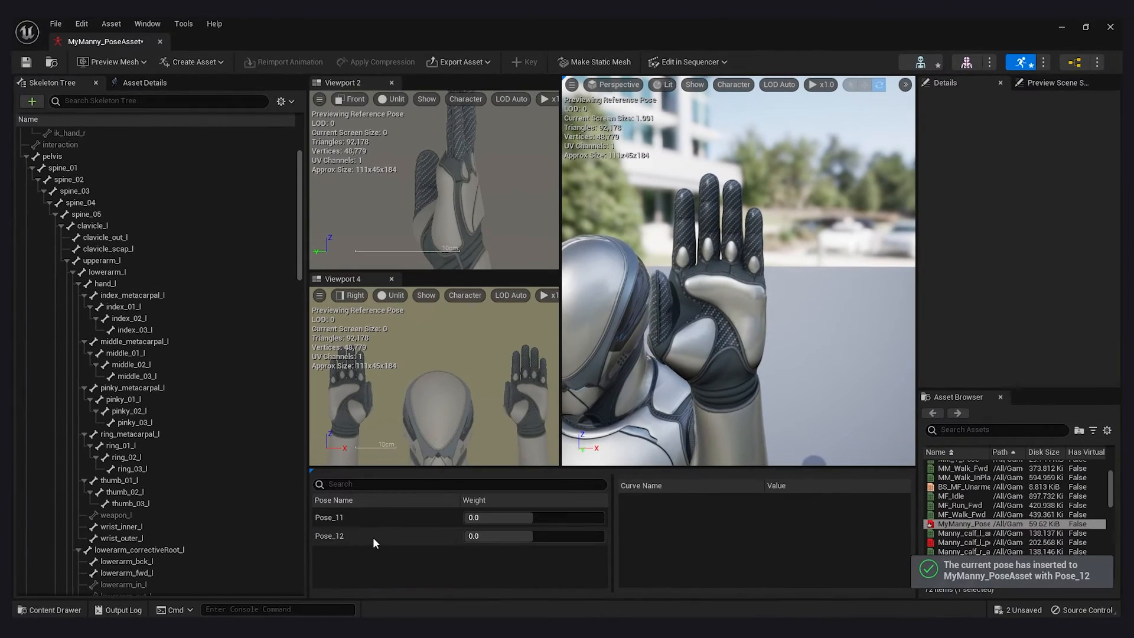
Step: Rename the newly inserted pose as Paddle_MyManny
{"action": "right_click", "coordinate": [356, 547]}
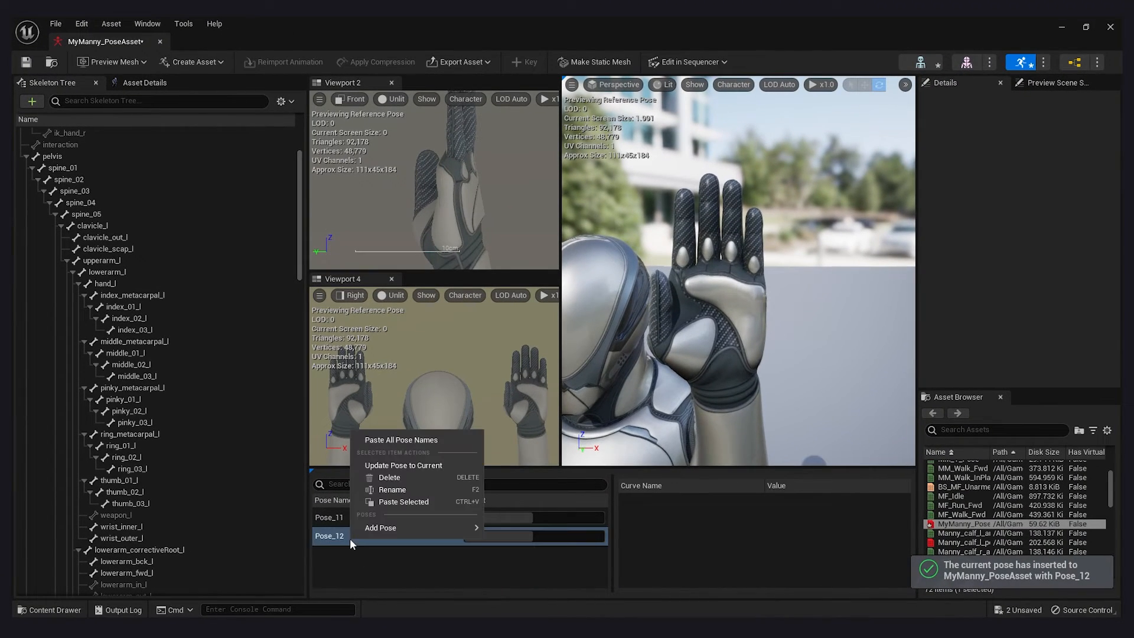
{"action": "left_click", "coordinate": [392, 490]}
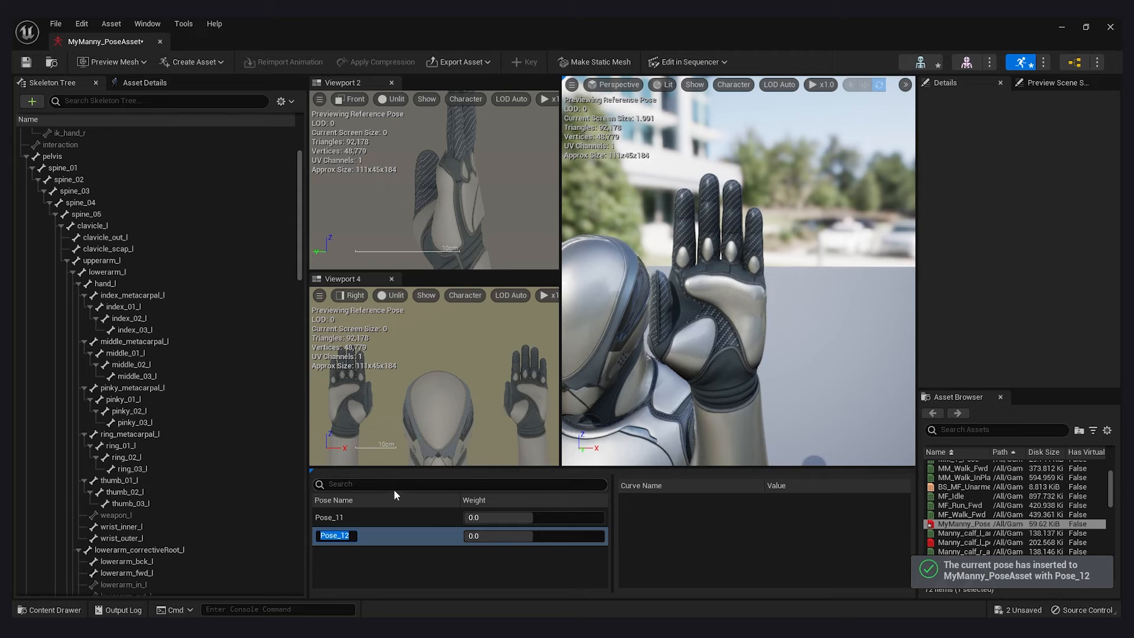
{"action": "type", "text": "Paddle_MyM"}
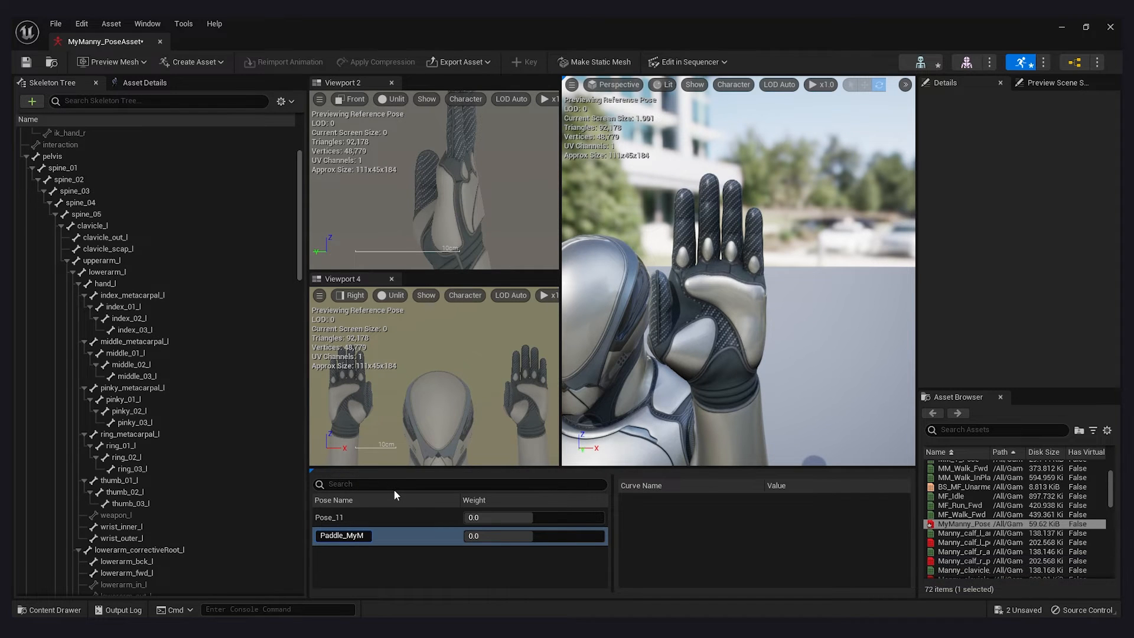
{"action": "type", "text": "anny"}
{"action": "key", "text": "Return"}
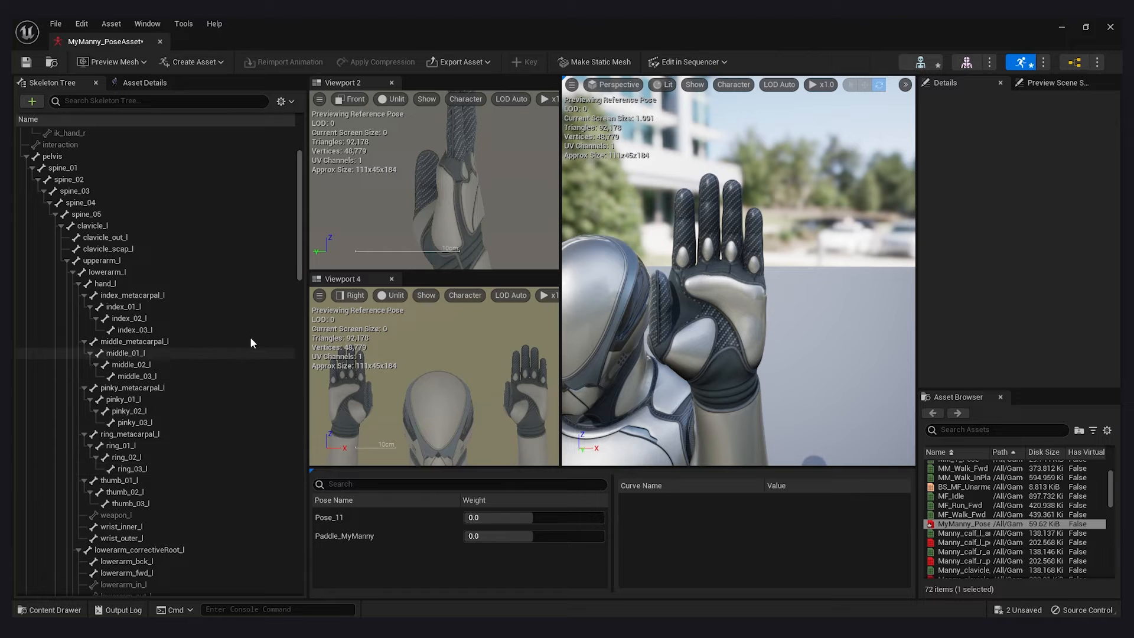
Step: Reset the bone transforms of every bone in the skeleton tree
{"action": "left_click", "coordinate": [299, 250]}
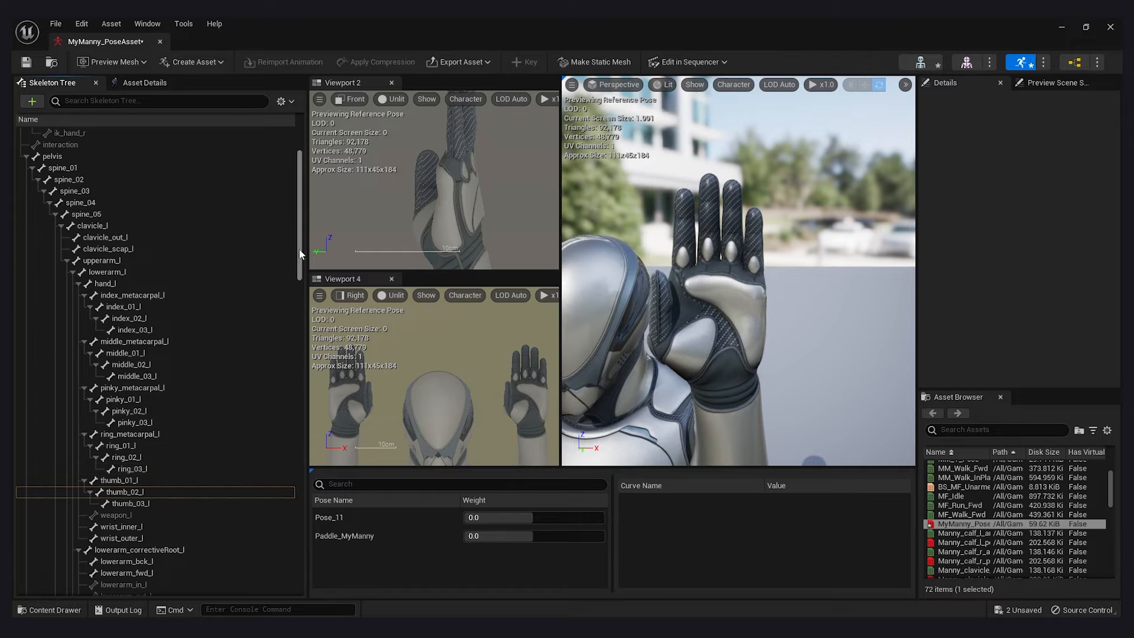
{"action": "key", "text": "ctrl+a"}
{"action": "right_click", "coordinate": [201, 262]}
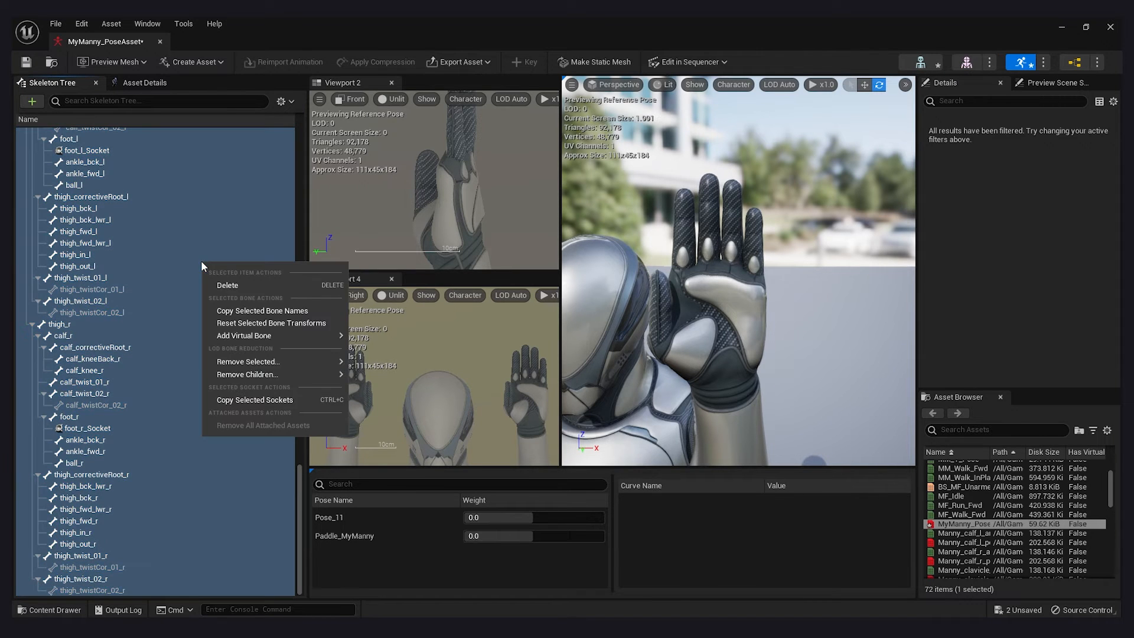
{"action": "left_click", "coordinate": [254, 323]}
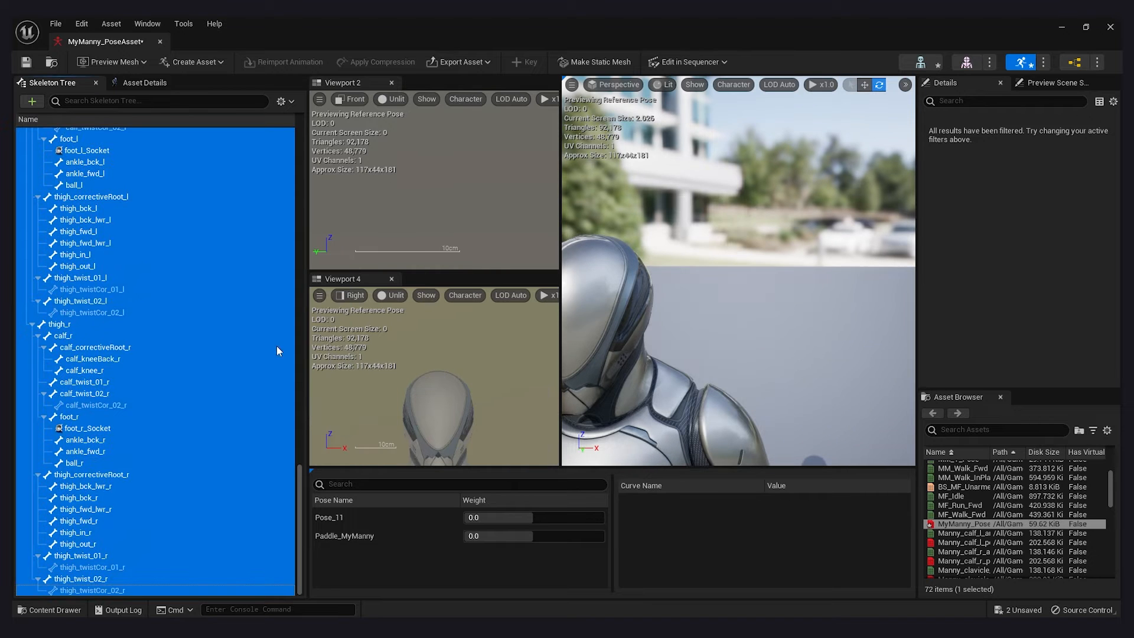
Step: Set the weight of the Paddle_MyManny pose to 1.0 to preview it on the full body
{"action": "mouse_move", "coordinate": [628, 401]}
{"action": "right_mouse_down"}
{"action": "mouse_move", "coordinate": [727, 390]}
{"action": "mouse_move", "coordinate": [630, 401]}
{"action": "mouse_move", "coordinate": [640, 397]}
{"action": "right_mouse_up"}
{"action": "key", "text": "a"}
{"action": "key", "text": "s"}
{"action": "right_click_drag", "start_coordinate": [614, 434], "coordinate": [614, 435]}
{"action": "key", "text": "q"}
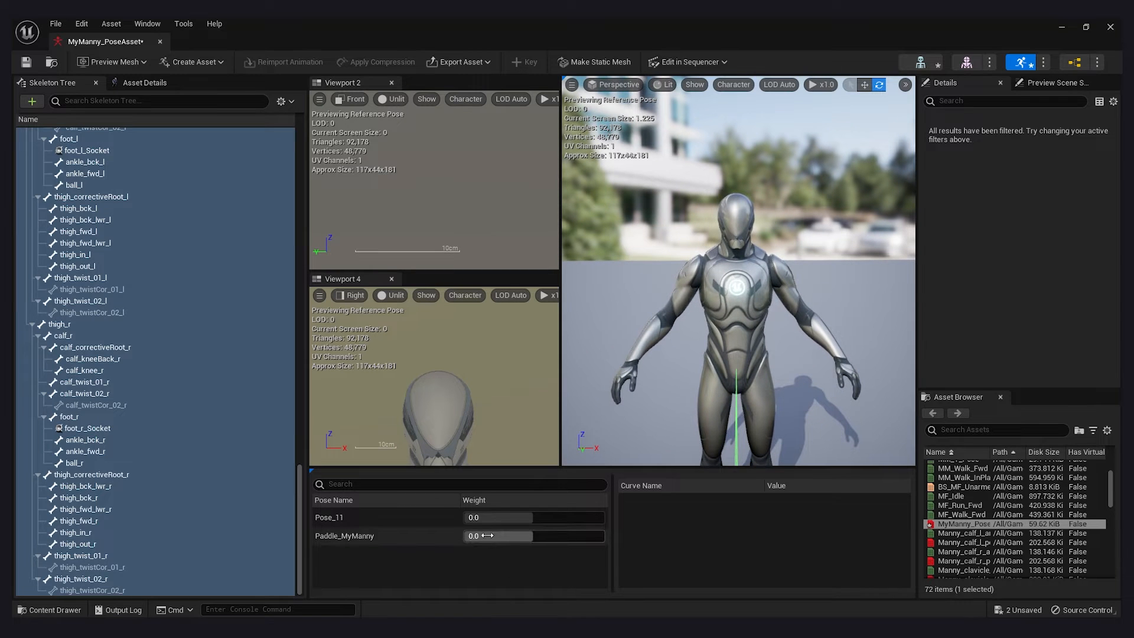
{"action": "left_click_drag", "start_coordinate": [497, 536], "coordinate": [599, 536]}
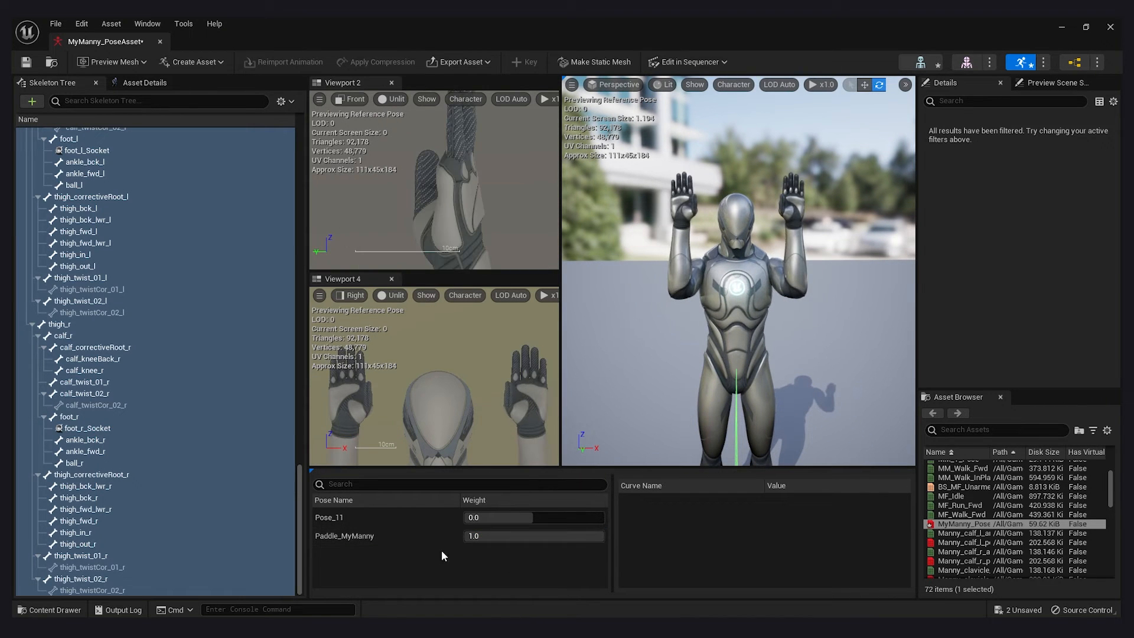
Step: Delete the leftover Pose_11 from the pose list
{"action": "left_click", "coordinate": [409, 520]}
{"action": "right_click", "coordinate": [405, 520]}
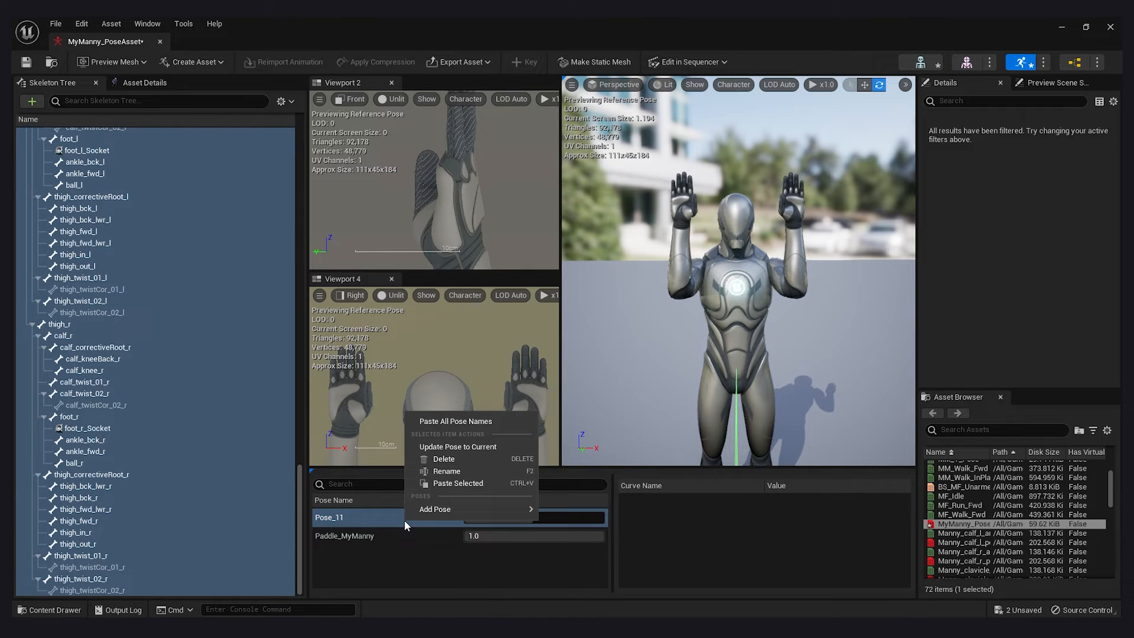
{"action": "left_click", "coordinate": [449, 459]}
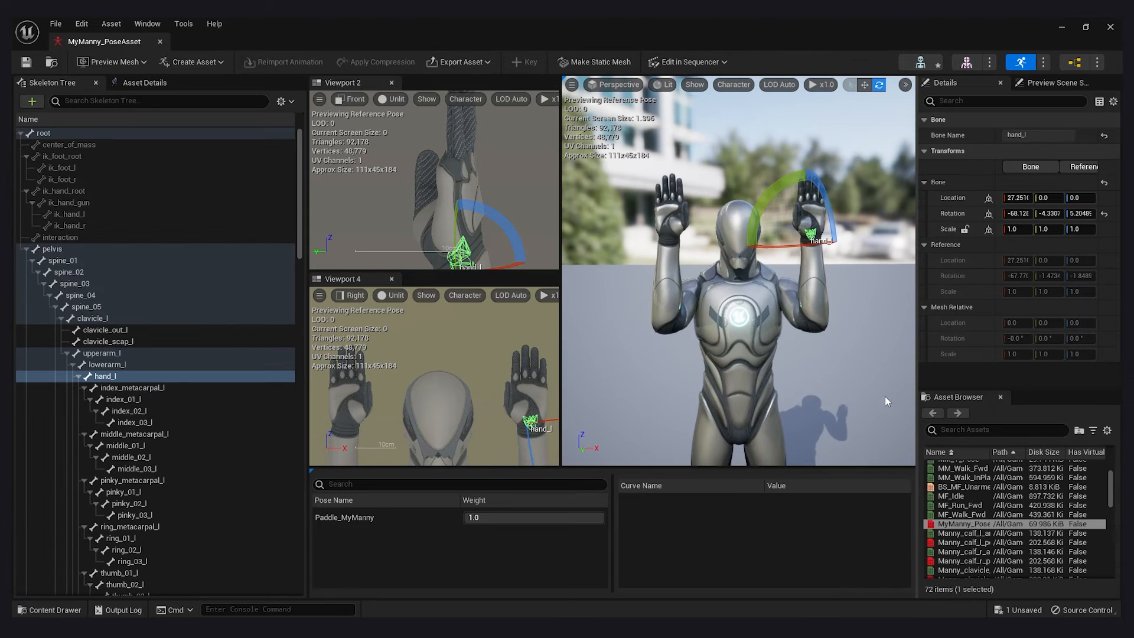
Step: Rotate the left thumb outward from the palm via its thumb bones to form an L with the straight fingers
{"action": "key", "text": "f"}
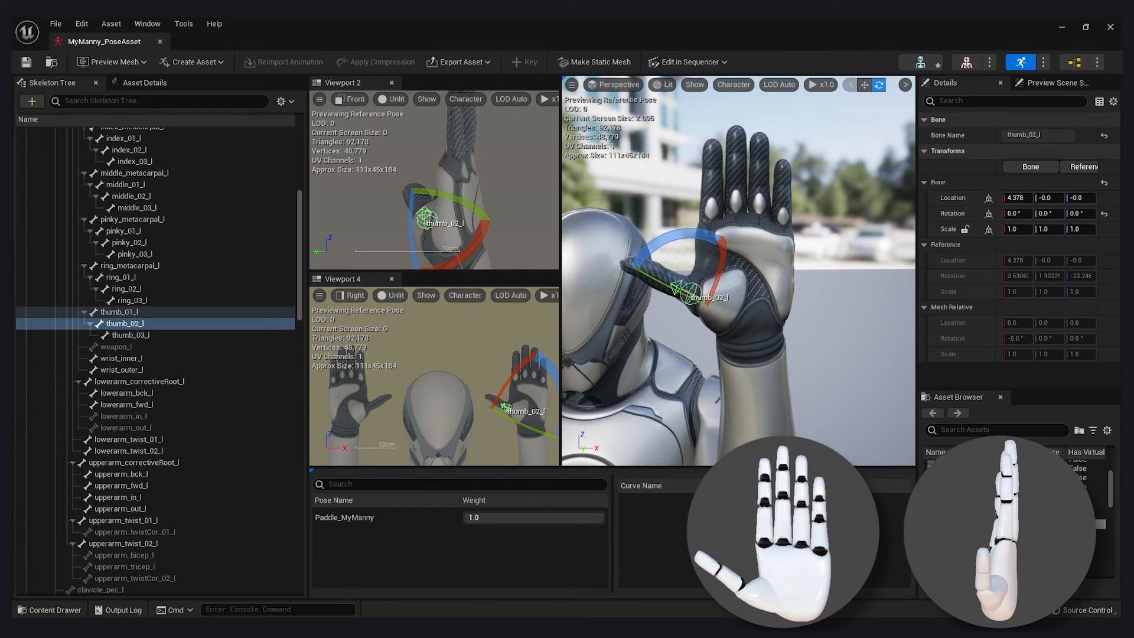
{"action": "left_click_drag", "start_coordinate": [739, 272], "coordinate": [739, 328], "text": "alt"}
{"action": "left_click", "coordinate": [509, 399]}
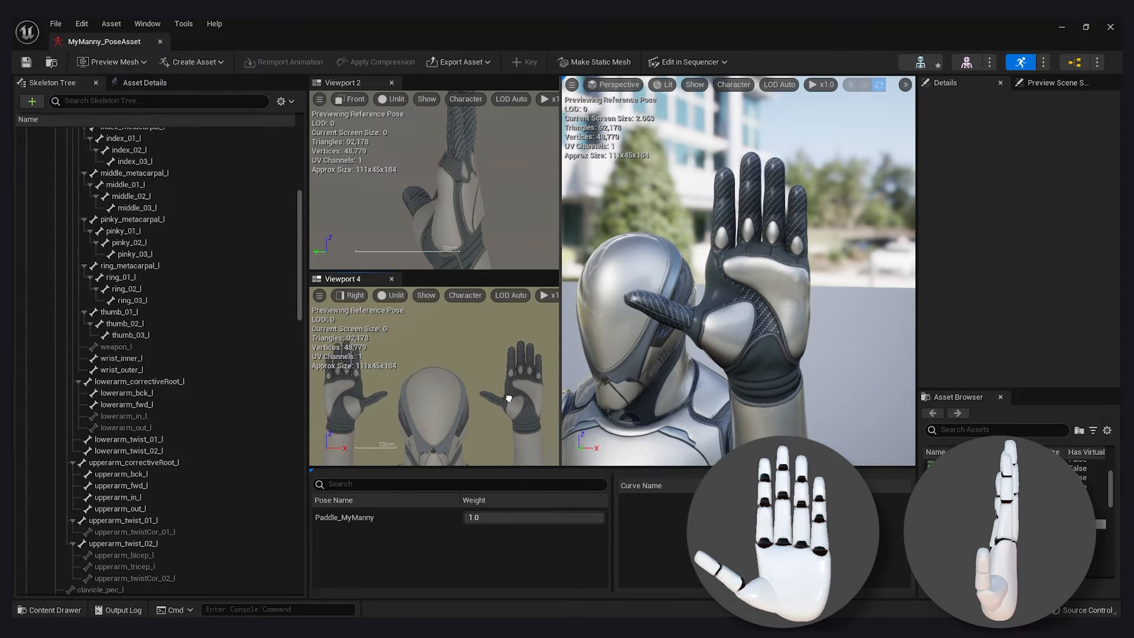
{"action": "right_click_drag", "start_coordinate": [508, 399], "coordinate": [508, 390]}
{"action": "left_click", "coordinate": [149, 312]}
{"action": "left_click_drag", "start_coordinate": [486, 414], "coordinate": [491, 424]}
{"action": "left_click", "coordinate": [577, 343]}
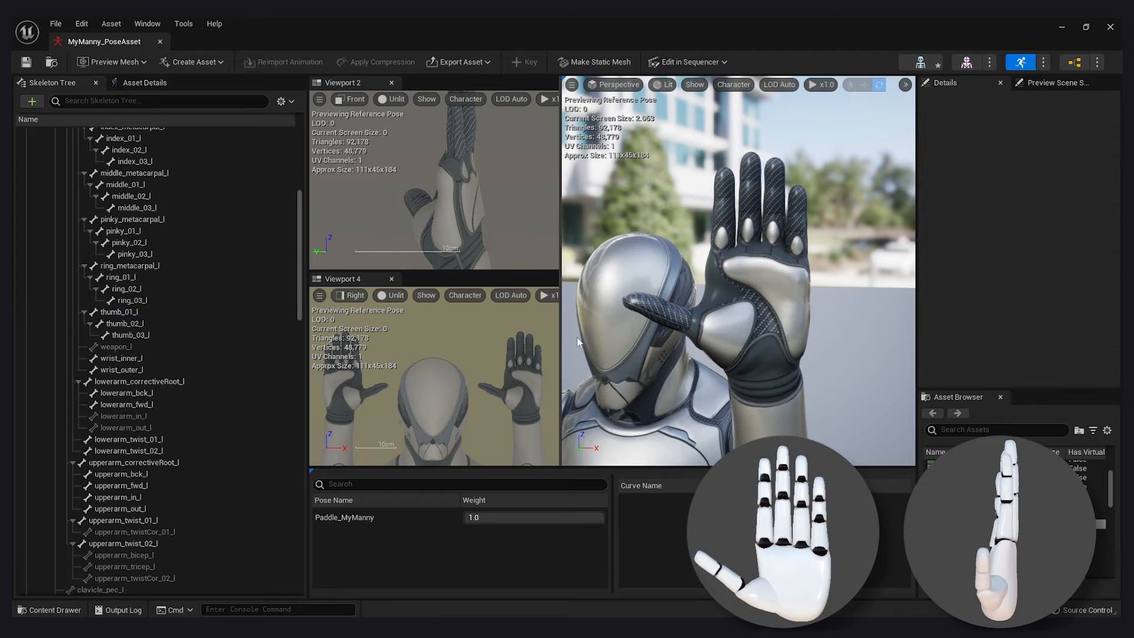
Step: Insert the current thumb-out hand pose into MyManny_PoseAsset
{"action": "left_click", "coordinate": [193, 62]}
{"action": "mouse_move", "coordinate": [236, 107]}
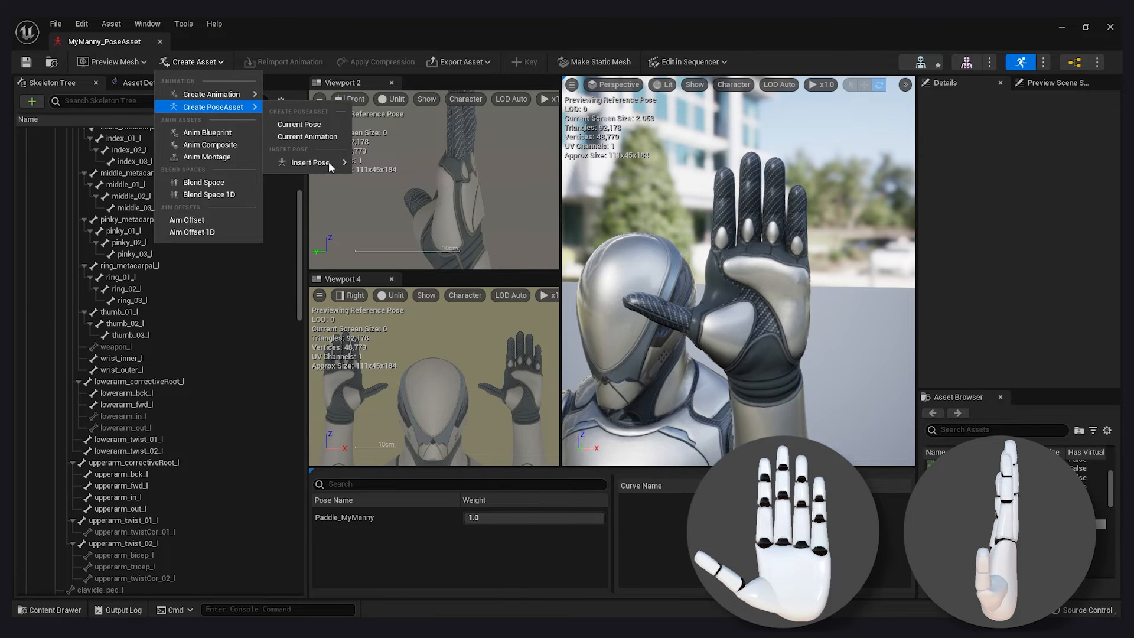
{"action": "mouse_move", "coordinate": [329, 167]}
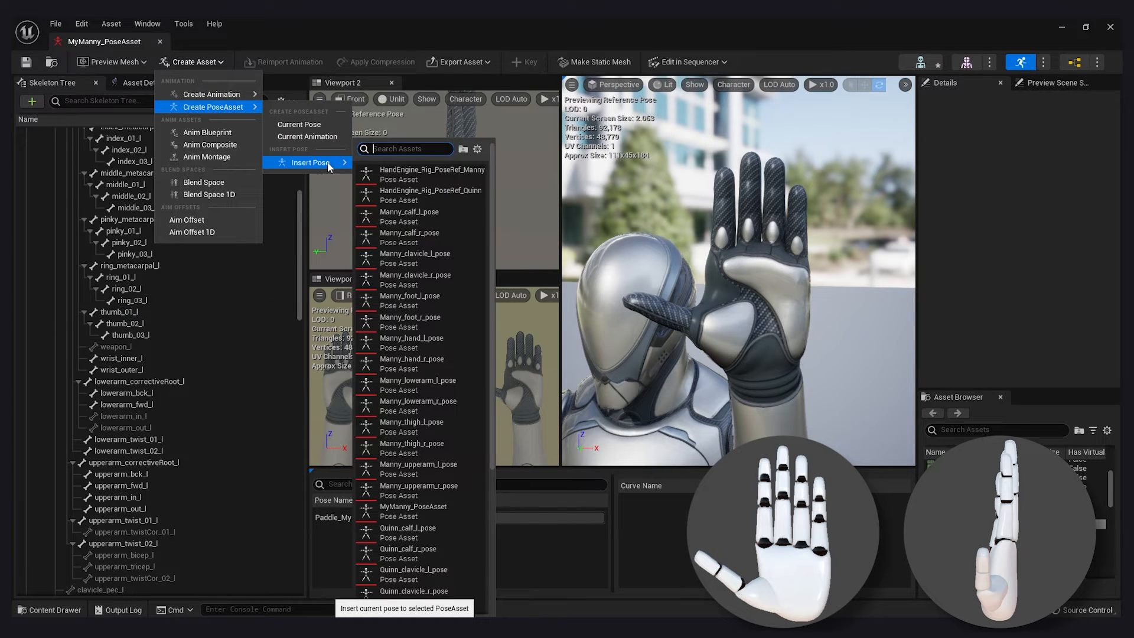
{"action": "type", "text": "my"}
{"action": "left_click", "coordinate": [405, 193]}
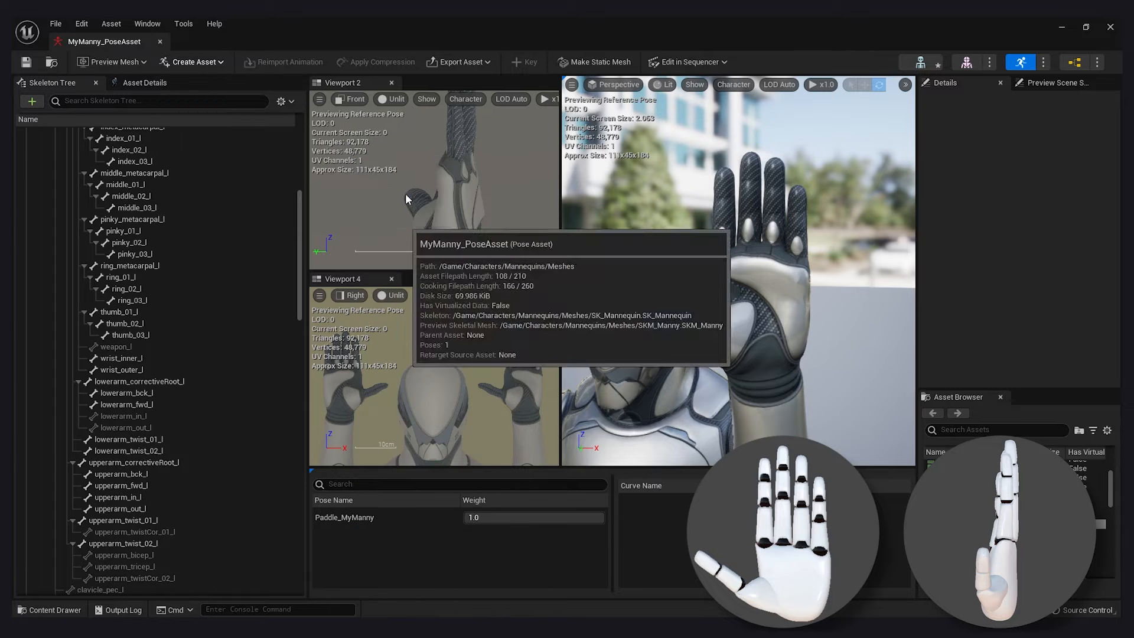
Step: Rename the newly inserted thumb-out pose as PaddleL_MyManny
{"action": "right_click", "coordinate": [352, 537]}
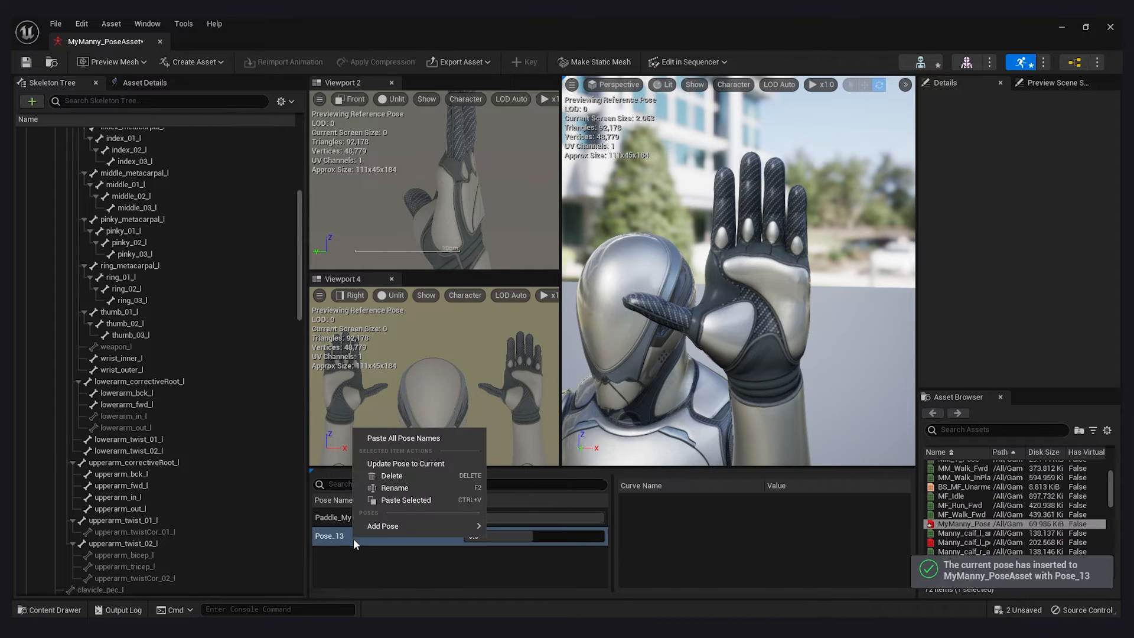
{"action": "left_click", "coordinate": [403, 488]}
{"action": "type", "text": "Paddl"}
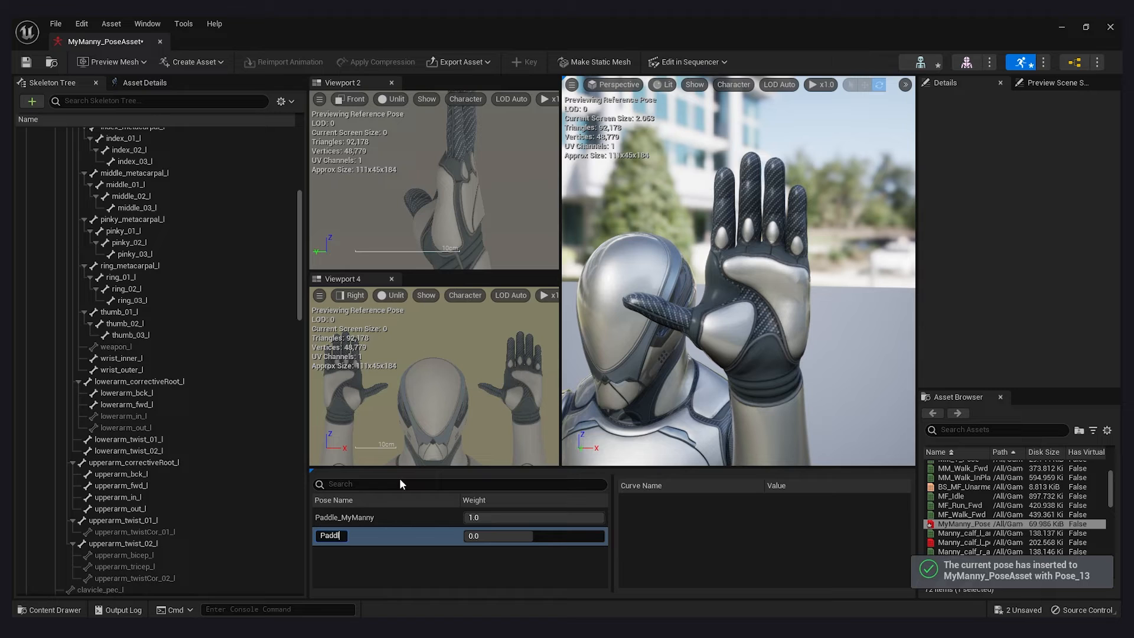
{"action": "type", "text": "eL_MyMa"}
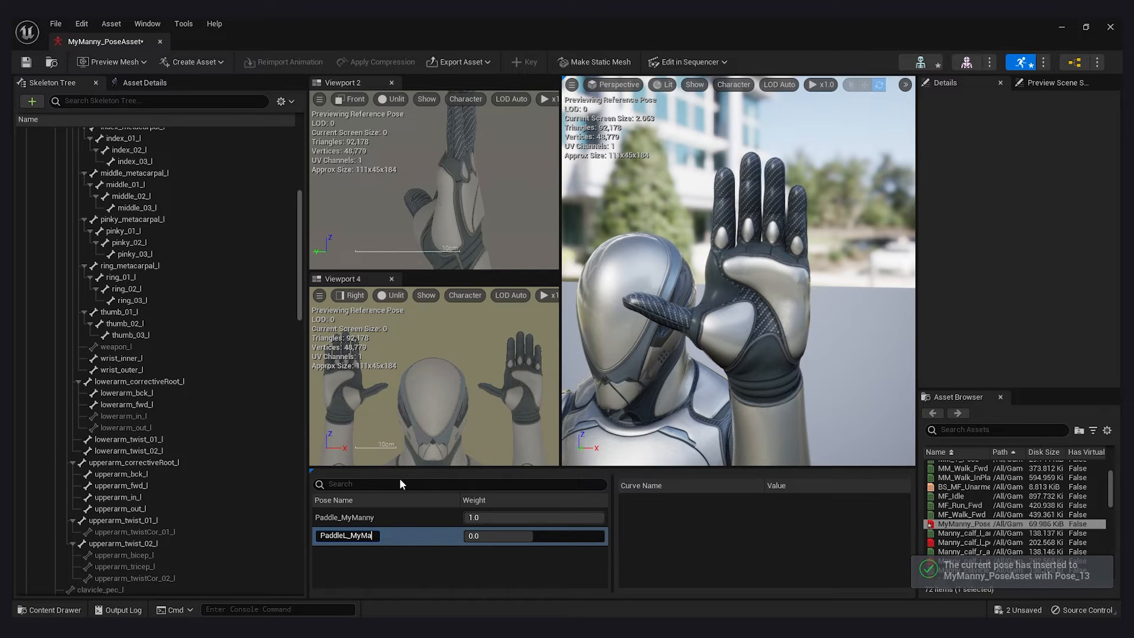
{"action": "type", "text": "nny"}
{"action": "key", "text": "Return"}
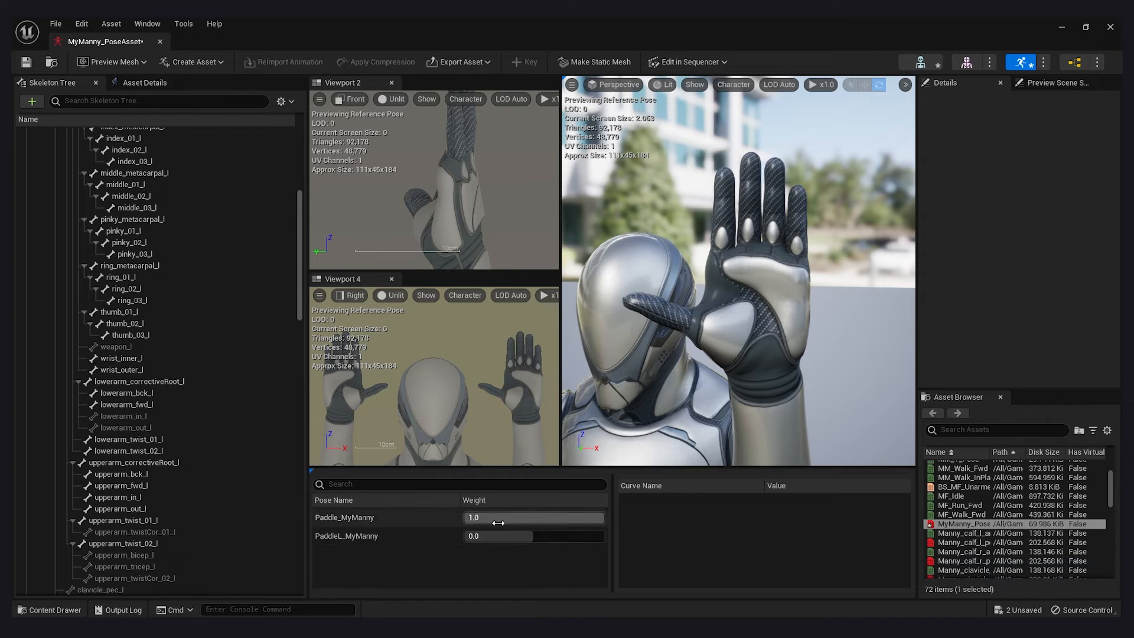
Step: Set the weight of Paddle_MyManny to 0.0 and the weight of PaddleL_MyManny to 1.0
{"action": "left_click_drag", "start_coordinate": [498, 518], "coordinate": [603, 536]}
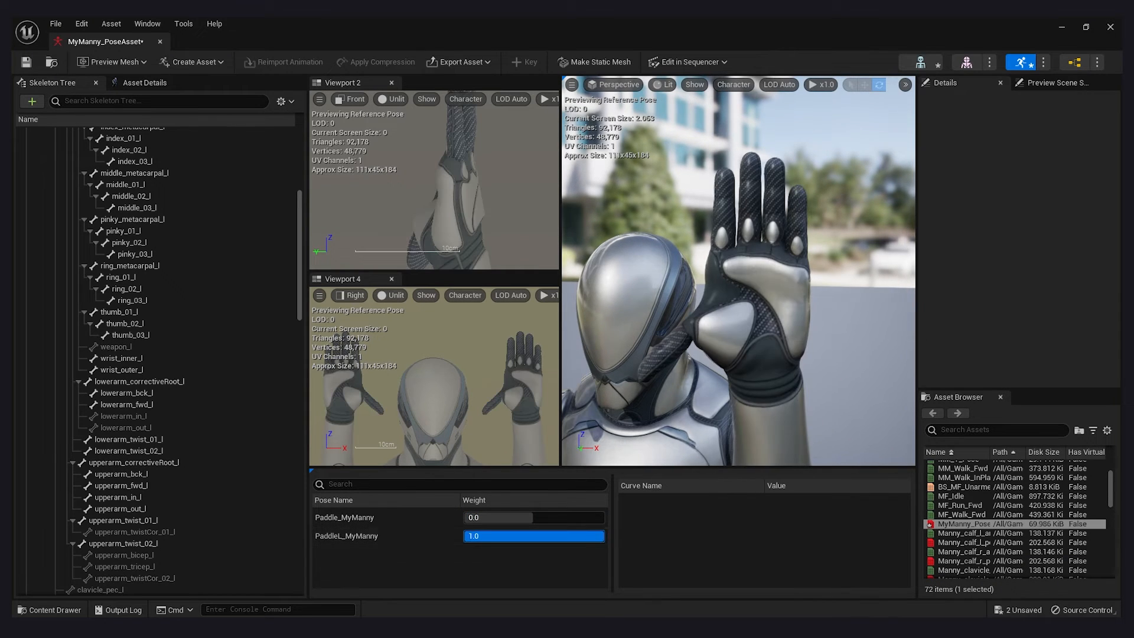
{"action": "left_click", "coordinate": [223, 399]}
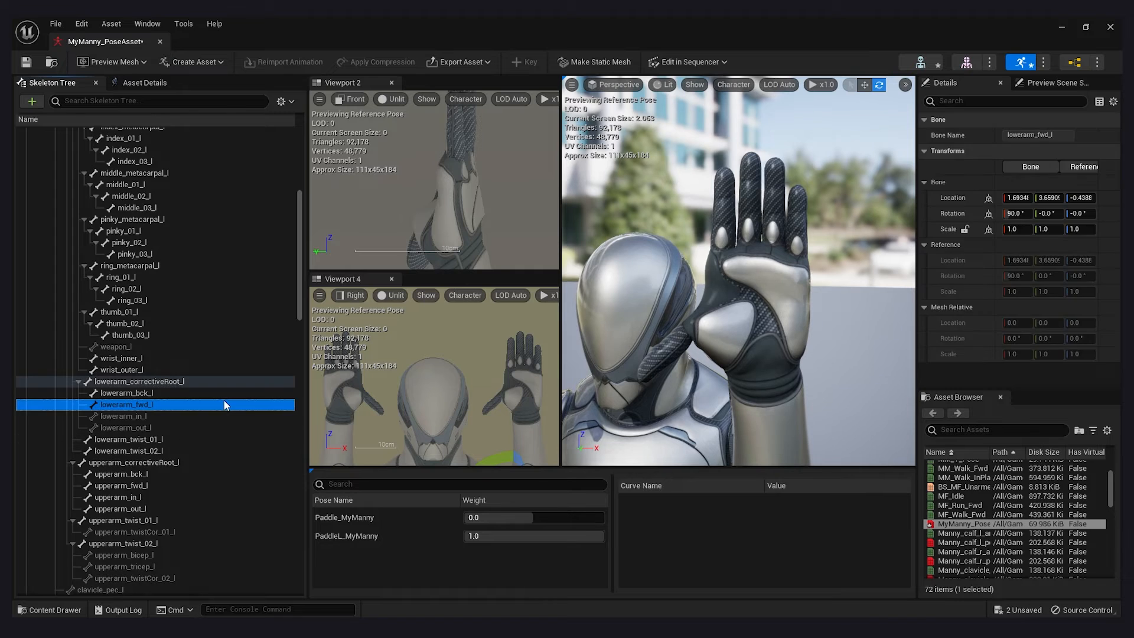
Step: Reset the transforms of all bones in the skeleton, keeping PaddleL_MyManny as the active pose
{"action": "key", "text": "ctrl+a"}
{"action": "right_click", "coordinate": [196, 250]}
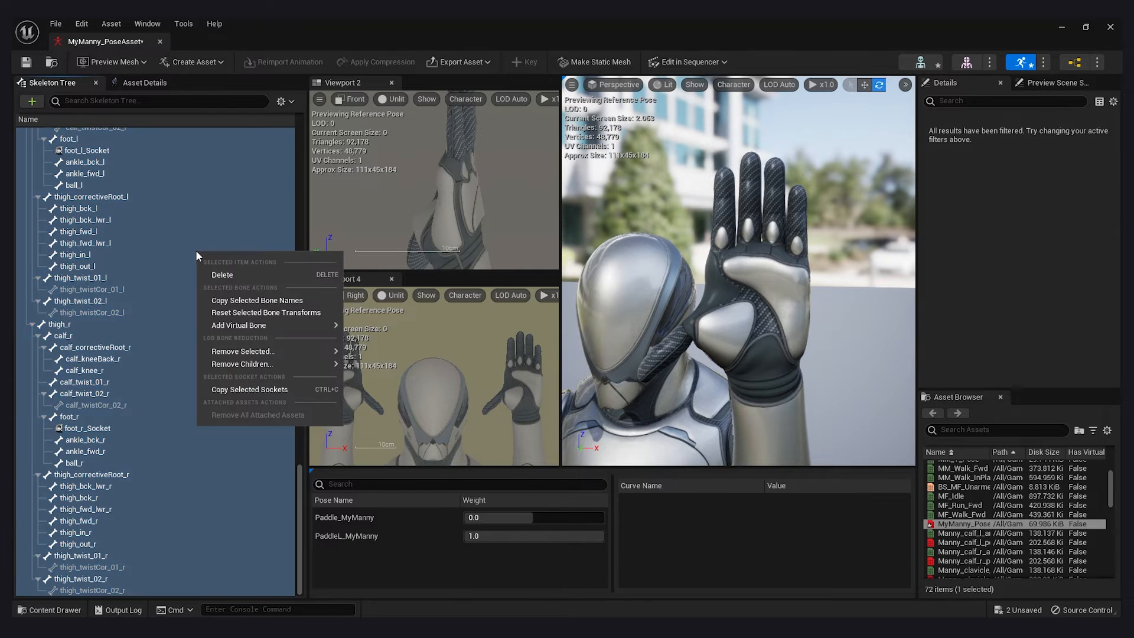
{"action": "mouse_move", "coordinate": [260, 326]}
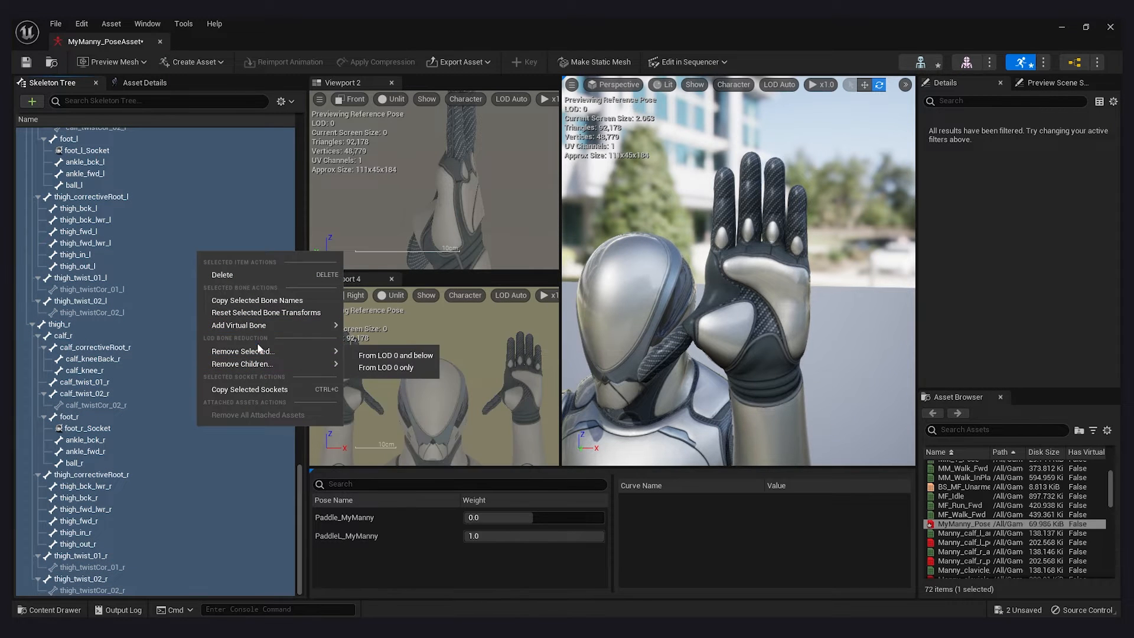
{"action": "left_click", "coordinate": [274, 314]}
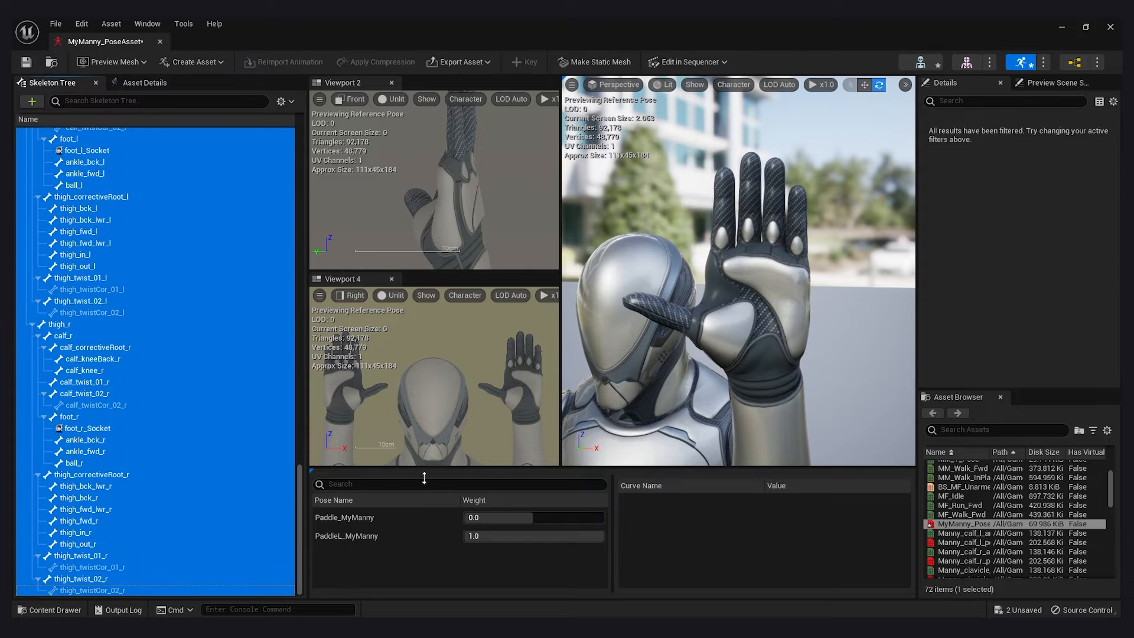
{"action": "left_click", "coordinate": [432, 538]}
{"action": "left_click", "coordinate": [435, 554]}
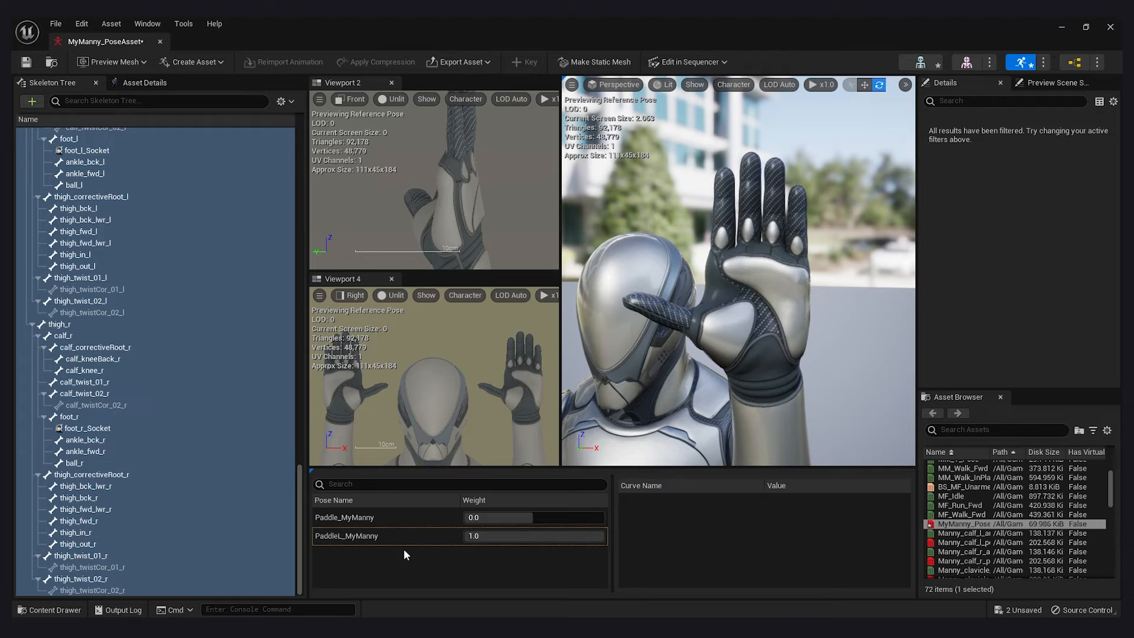
Step: Rotate the thumb_02_l bone by about -20 degrees to start swinging the left thumb forward from the palm
{"action": "left_click_drag", "start_coordinate": [299, 473], "coordinate": [239, 183]}
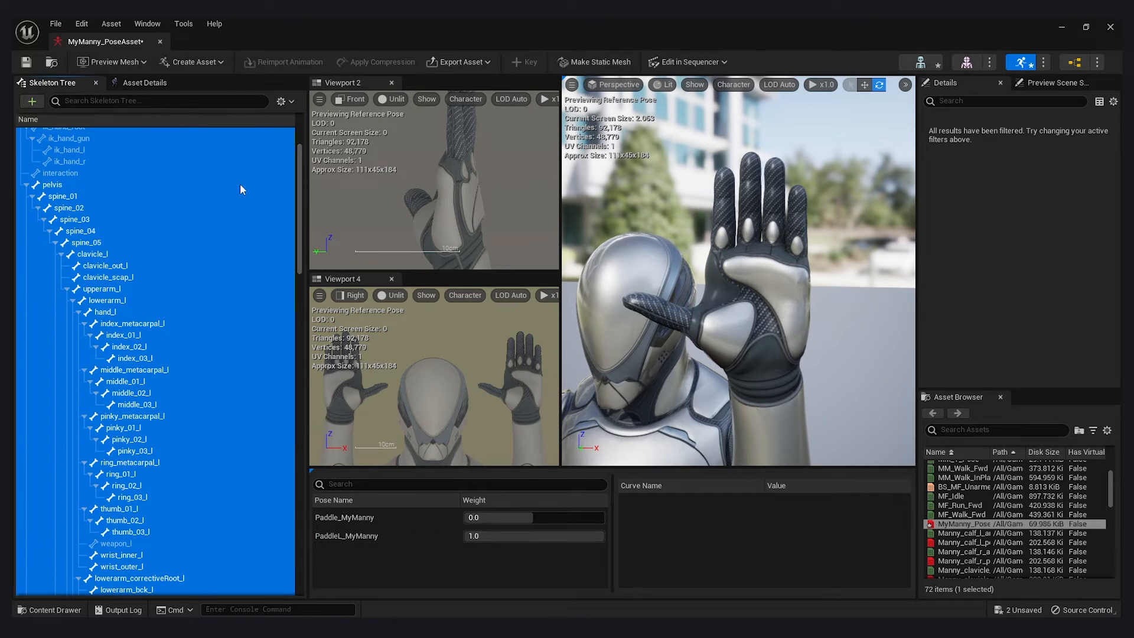
{"action": "left_click", "coordinate": [385, 561]}
{"action": "left_click", "coordinate": [161, 331]}
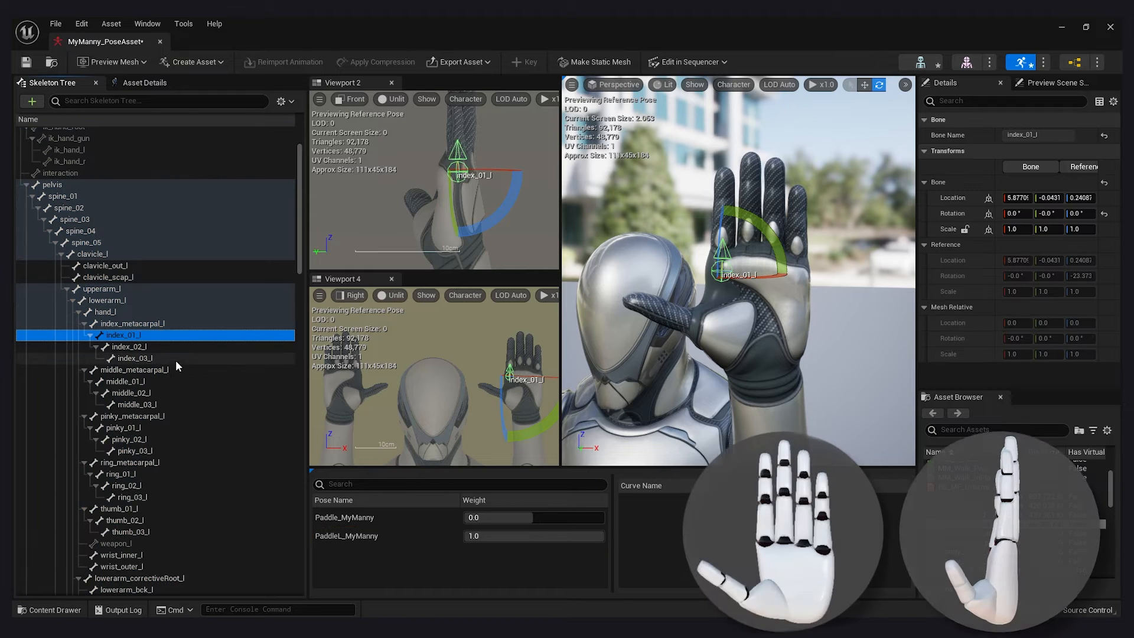
{"action": "left_click", "coordinate": [474, 576]}
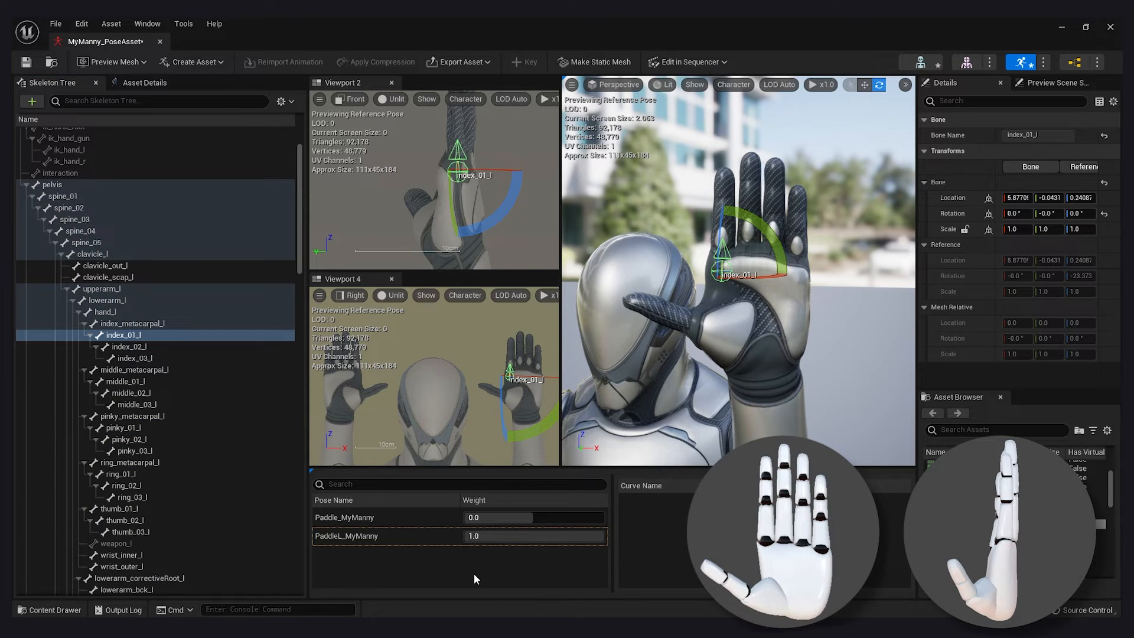
{"action": "scroll", "coordinate": [149, 489], "scroll_direction": "down", "scroll_amount": 1}
{"action": "left_click", "coordinate": [145, 501]}
{"action": "left_click", "coordinate": [675, 338]}
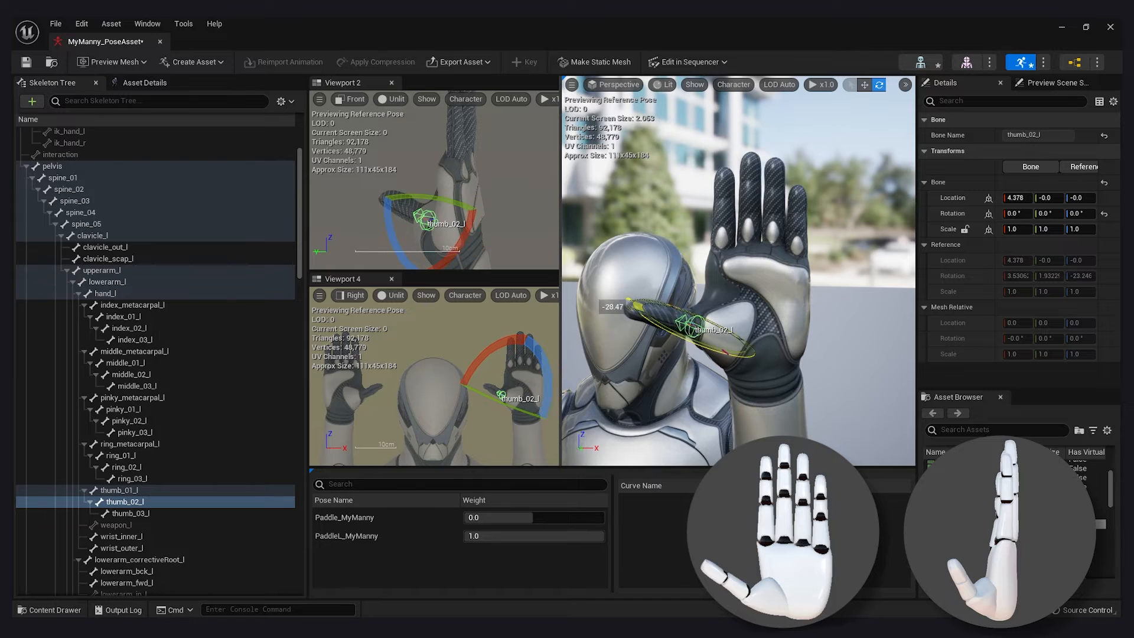
{"action": "right_click_drag", "start_coordinate": [675, 338], "coordinate": [618, 335]}
Step: Adjust the thumb_01_l and thumb_02_l rotations so the left thumb stands out in front of the palm
{"action": "left_click", "coordinate": [168, 490]}
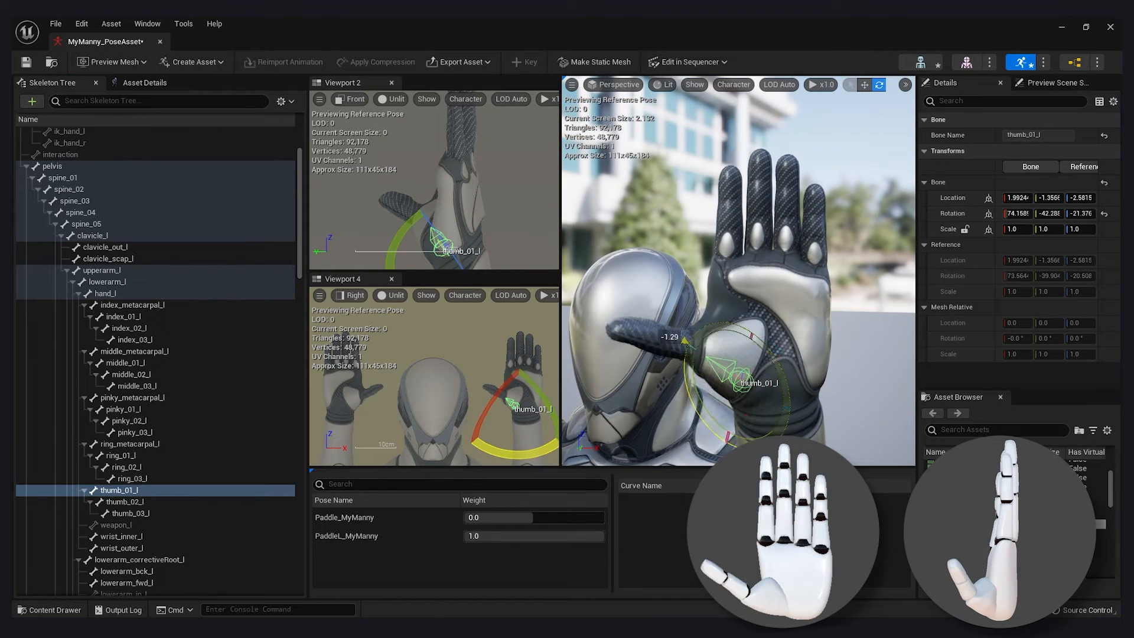
{"action": "left_click_drag", "start_coordinate": [685, 341], "coordinate": [712, 278]}
{"action": "left_click", "coordinate": [155, 501]}
{"action": "left_click", "coordinate": [634, 377]}
{"action": "left_click", "coordinate": [151, 500]}
{"action": "left_click", "coordinate": [793, 377]}
{"action": "mouse_move", "coordinate": [793, 376]}
{"action": "left_mouse_down", "text": "alt"}
{"action": "mouse_move", "coordinate": [745, 377]}
{"action": "mouse_move", "coordinate": [810, 377]}
{"action": "mouse_move", "coordinate": [793, 377]}
{"action": "left_mouse_up", "text": "alt"}
Step: Insert the current hand pose into MyManny_PoseAsset and rename it PaddleL_Splayed_MyManny
{"action": "left_click", "coordinate": [192, 62]}
{"action": "mouse_move", "coordinate": [213, 107]}
{"action": "mouse_move", "coordinate": [320, 166]}
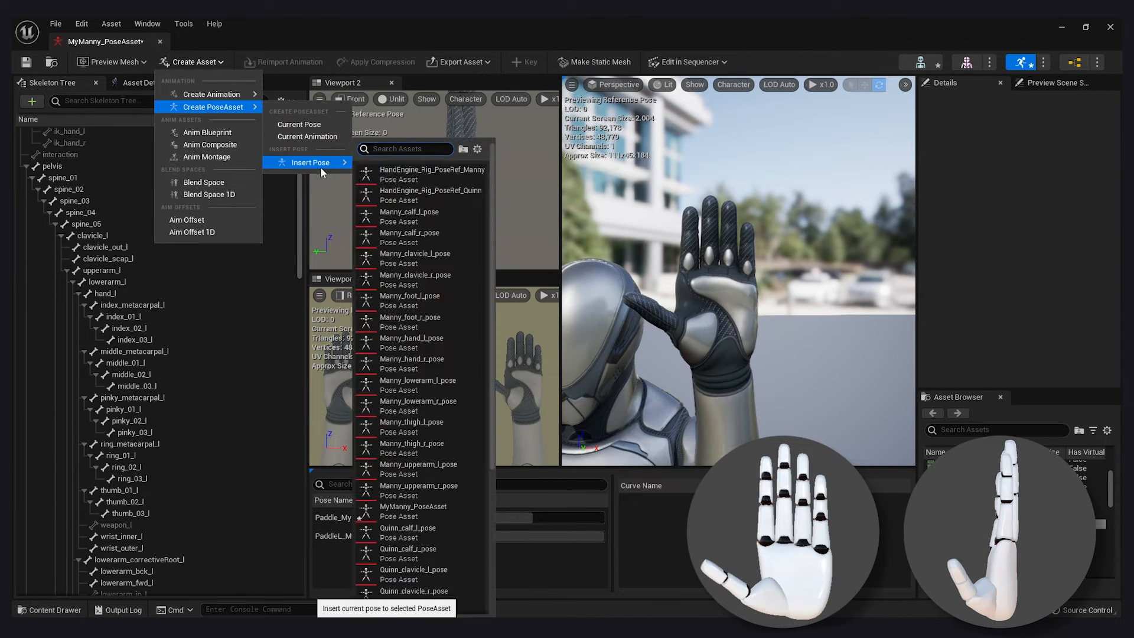
{"action": "type", "text": "myman"}
{"action": "left_click", "coordinate": [372, 192]}
{"action": "right_click", "coordinate": [363, 559]}
{"action": "left_click", "coordinate": [422, 506]}
{"action": "type", "text": "PaddleL_Splayed_MyManny"}
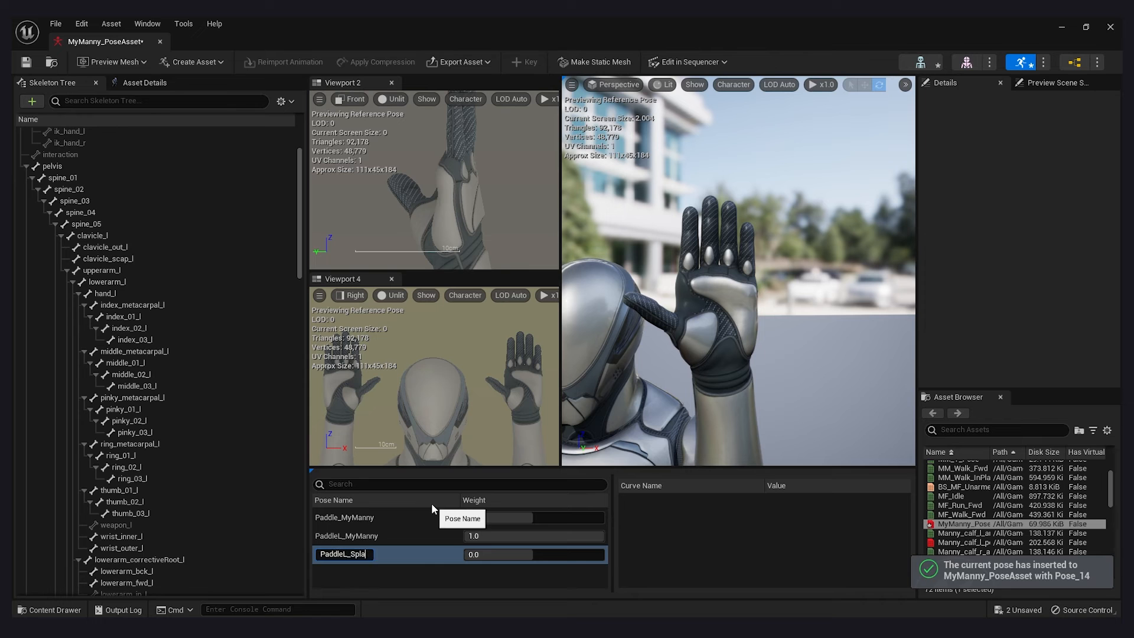
{"action": "key", "text": "Return"}
Step: Select every bone in the skeleton and reset the selected bone transforms
{"action": "left_click", "coordinate": [212, 511]}
{"action": "key", "text": "ctrl+a"}
{"action": "right_click", "coordinate": [225, 485]}
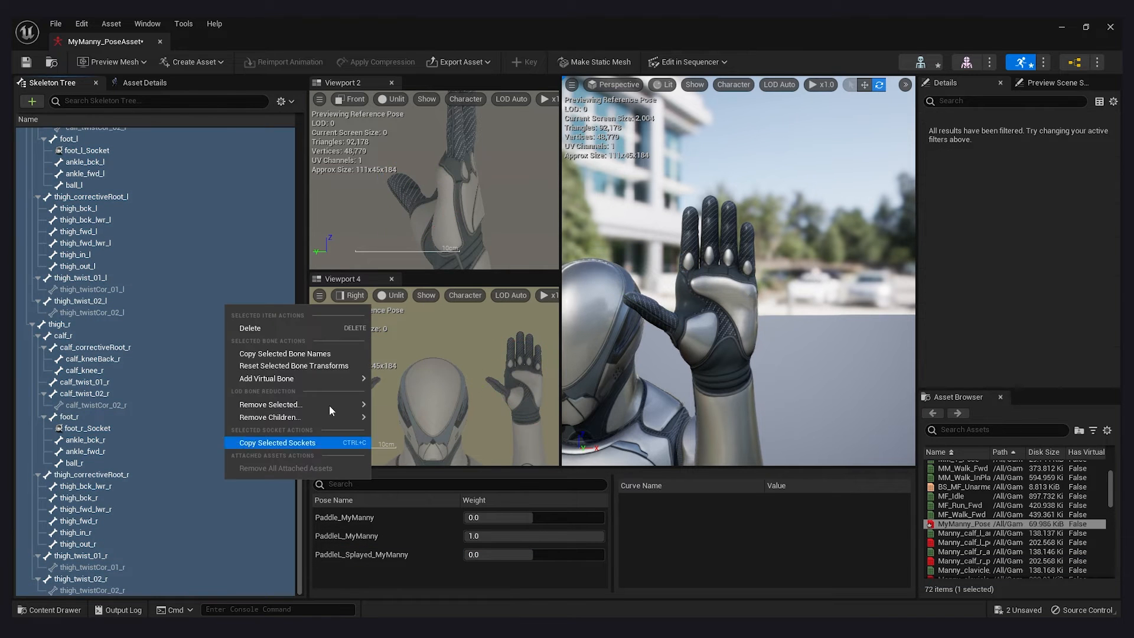
{"action": "mouse_move", "coordinate": [290, 378]}
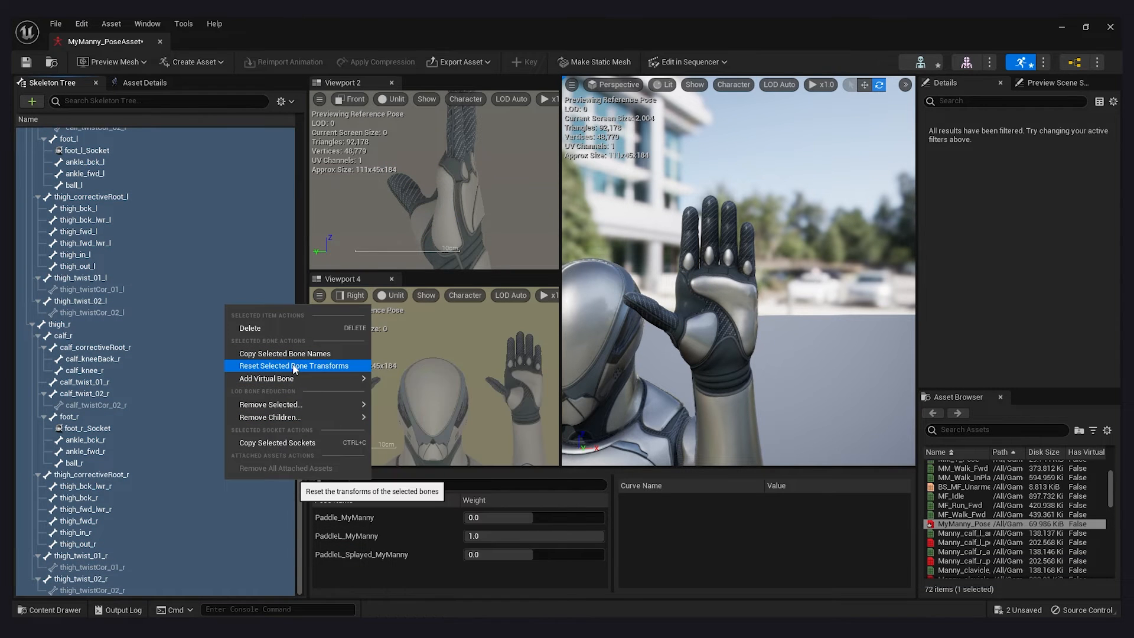
{"action": "left_click", "coordinate": [292, 366]}
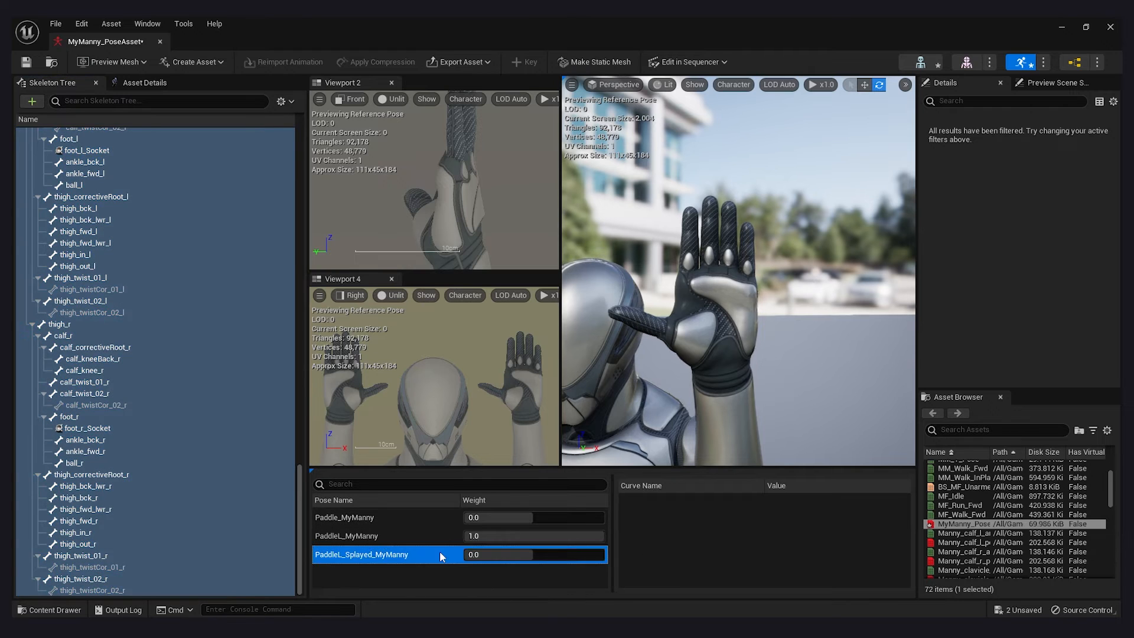
Step: Compare PaddleL_MyManny and PaddleL_Splayed_MyManny by activating them alternately, ending with PaddleL_MyManny at weight 1.0
{"action": "left_click", "coordinate": [438, 541]}
{"action": "left_click", "coordinate": [438, 555]}
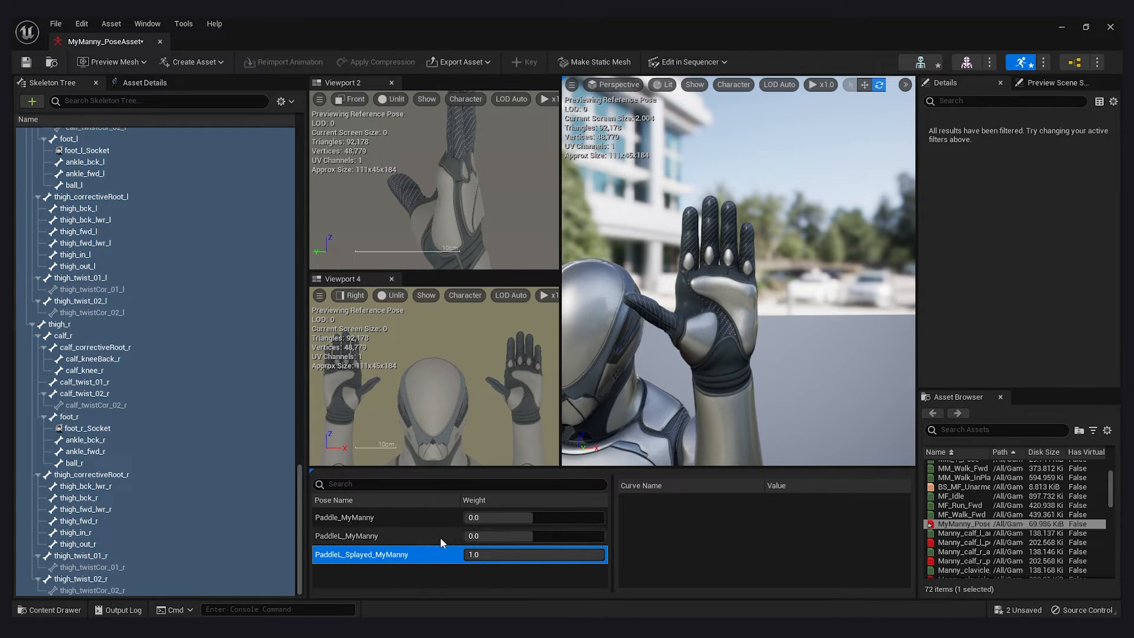
{"action": "left_click", "coordinate": [441, 536]}
{"action": "left_click", "coordinate": [438, 550]}
{"action": "left_click", "coordinate": [439, 536]}
{"action": "left_click", "coordinate": [438, 549]}
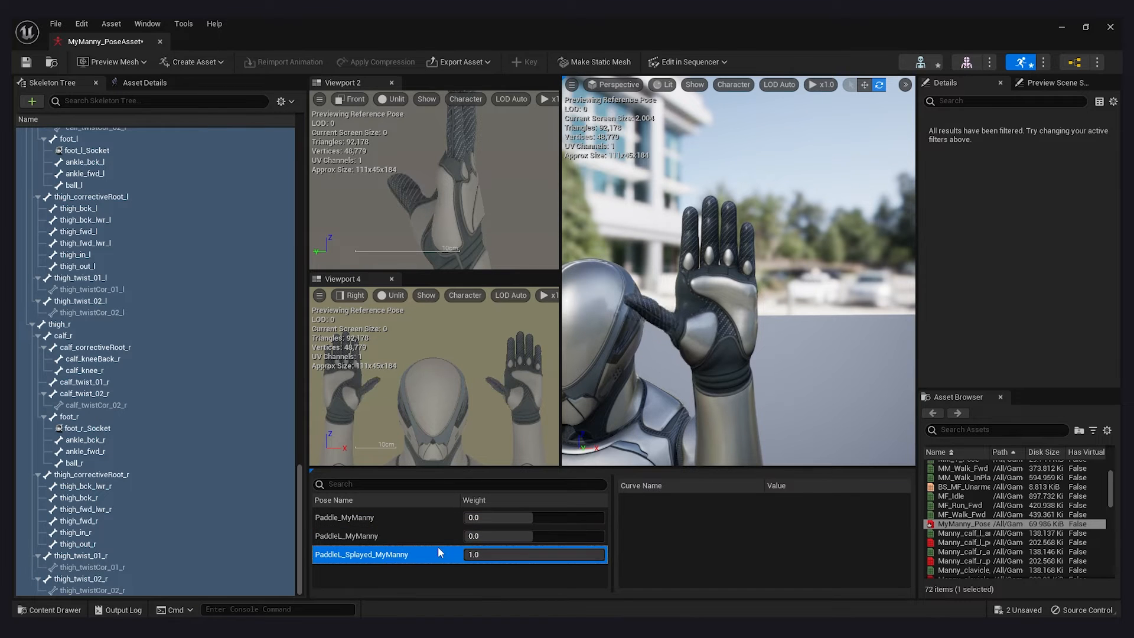
{"action": "left_click", "coordinate": [441, 534]}
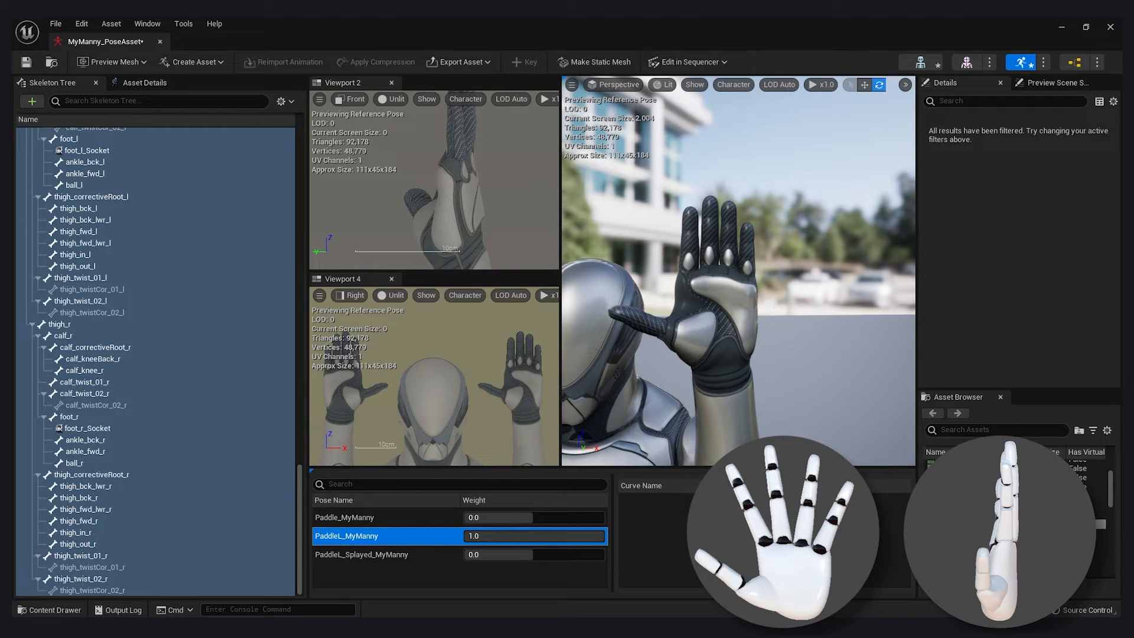
{"action": "double_click", "coordinate": [387, 536]}
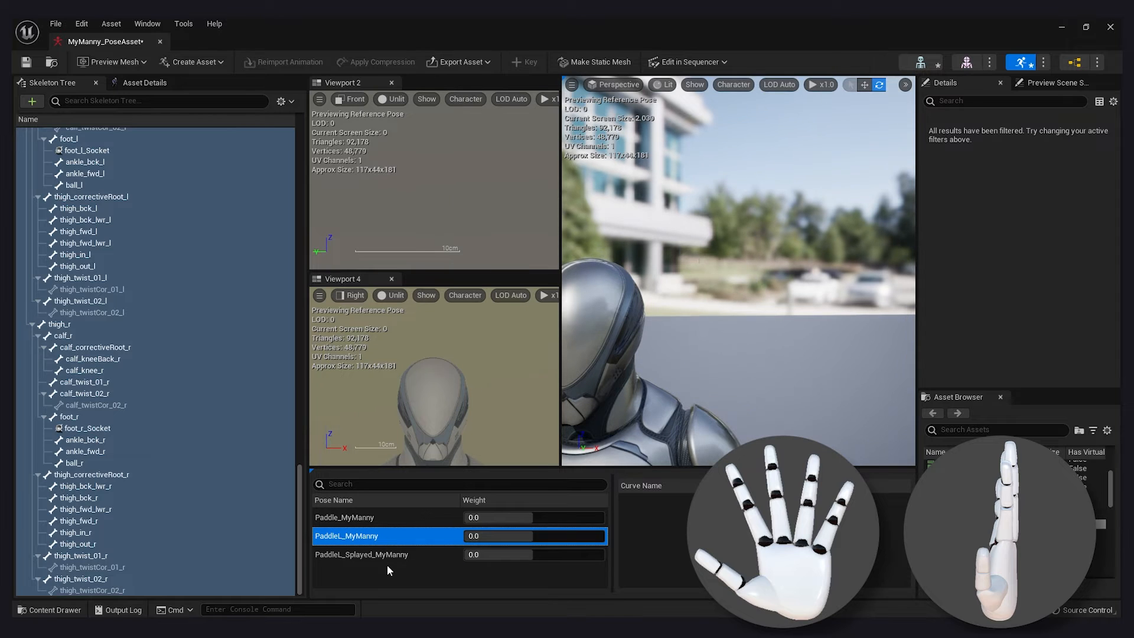
{"action": "double_click", "coordinate": [406, 539]}
{"action": "left_click", "coordinate": [410, 574]}
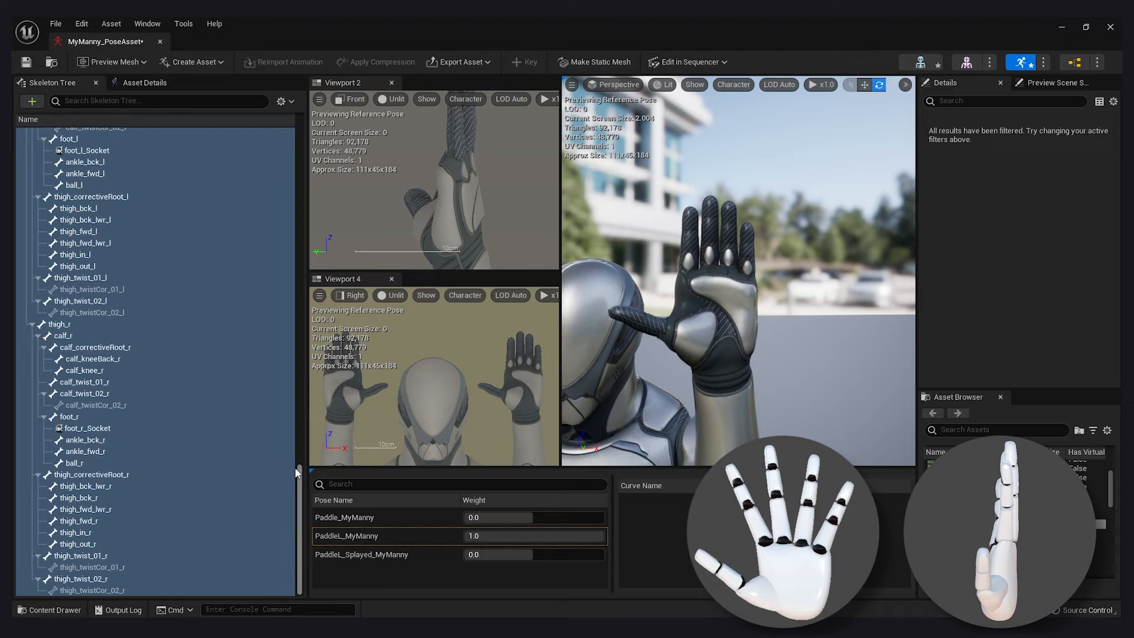
Step: Rotate the left index, middle, pinky and ring finger bones sideways so the straight fingers spread apart like a fan
{"action": "left_click_drag", "start_coordinate": [298, 471], "coordinate": [313, 164]}
{"action": "left_click", "coordinate": [145, 264]}
{"action": "left_click_drag", "start_coordinate": [687, 273], "coordinate": [674, 273]}
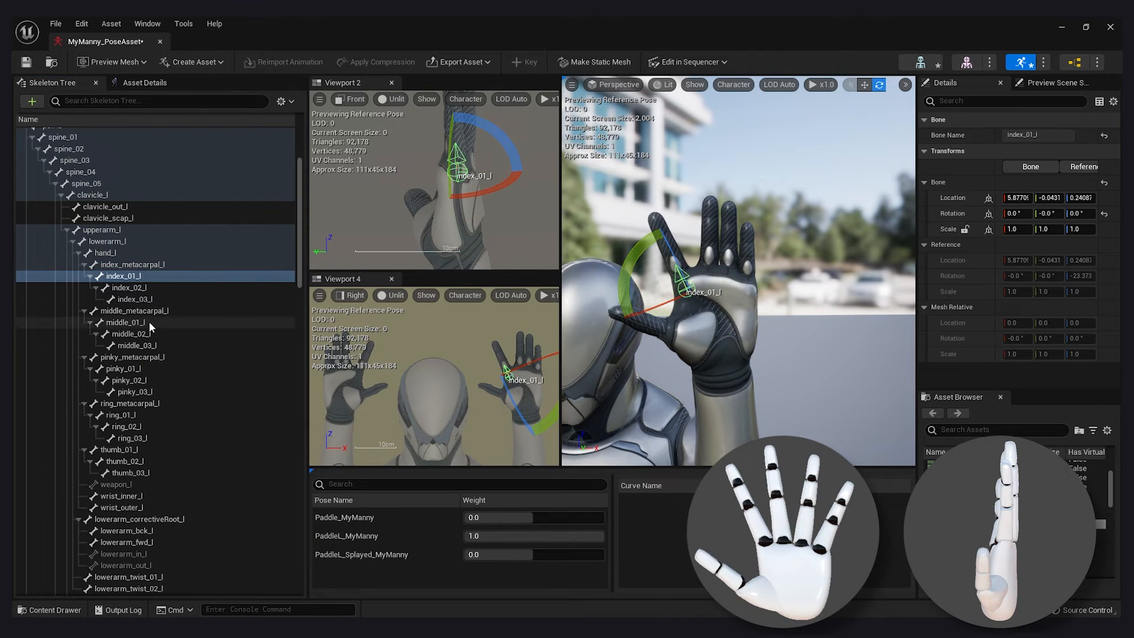
{"action": "left_click", "coordinate": [125, 323]}
{"action": "left_click", "coordinate": [123, 369]}
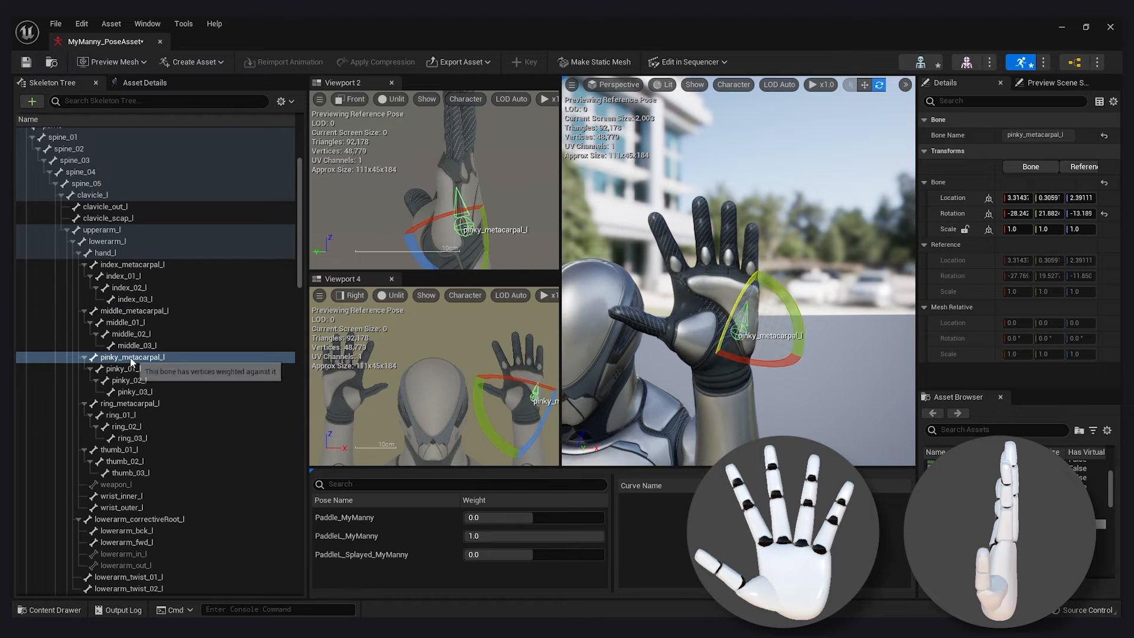
{"action": "left_click", "coordinate": [121, 414]}
{"action": "left_click_drag", "start_coordinate": [730, 260], "coordinate": [743, 260]}
{"action": "key", "text": "Escape"}
{"action": "scroll", "coordinate": [738, 272], "scroll_direction": "down", "scroll_amount": 3}
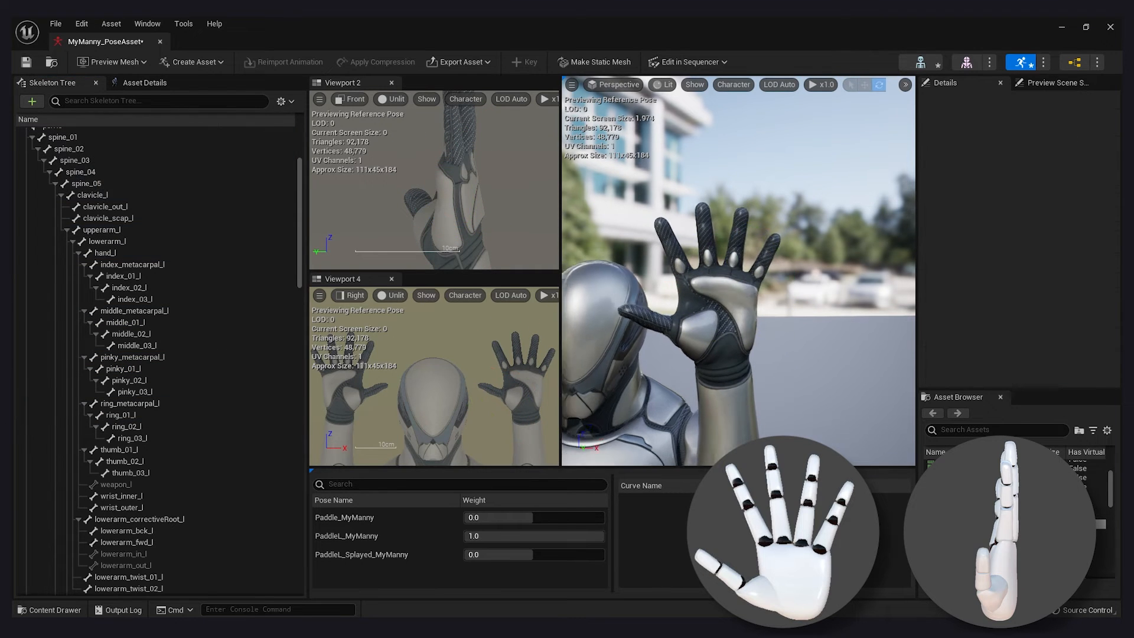
{"action": "right_click_drag", "start_coordinate": [467, 402], "coordinate": [465, 407]}
Step: Insert the spread-finger hand pose into MyManny_PoseAsset and rename it Reach_MyManny
{"action": "left_click", "coordinate": [191, 61]}
{"action": "mouse_move", "coordinate": [234, 107]}
{"action": "mouse_move", "coordinate": [332, 164]}
{"action": "left_click", "coordinate": [409, 201]}
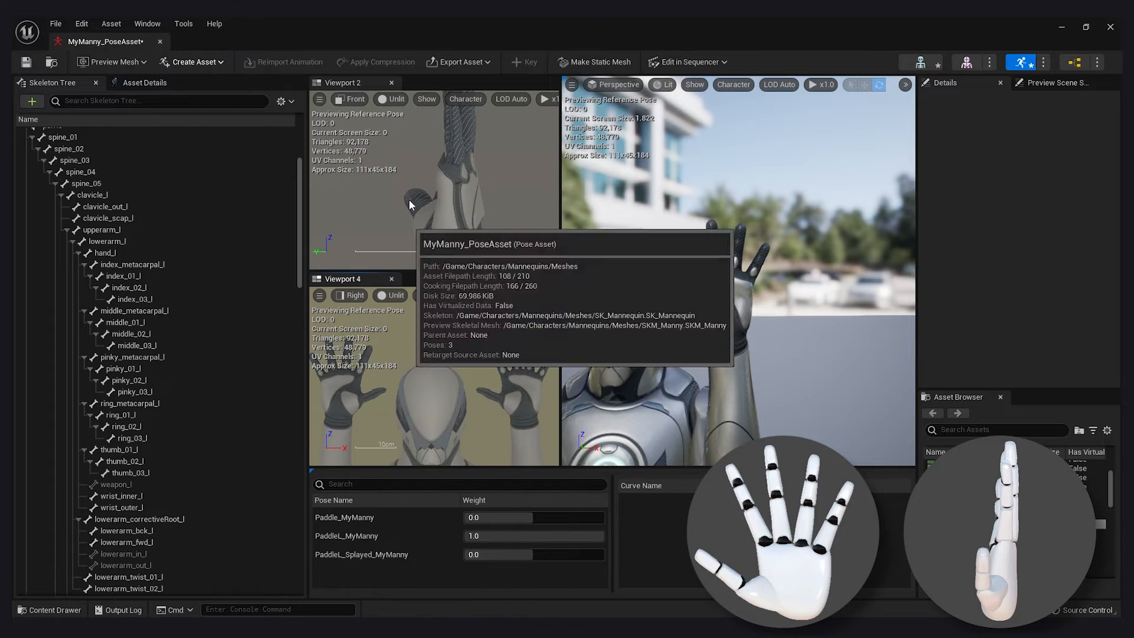
{"action": "right_click", "coordinate": [345, 573]}
{"action": "left_click", "coordinate": [402, 522]}
{"action": "type", "text": "Reach_MyManny"}
{"action": "key", "text": "Return"}
Step: Select all bones and reset their transforms to clear the finger spread
{"action": "left_click", "coordinate": [256, 409]}
{"action": "key", "text": "ctrl+a"}
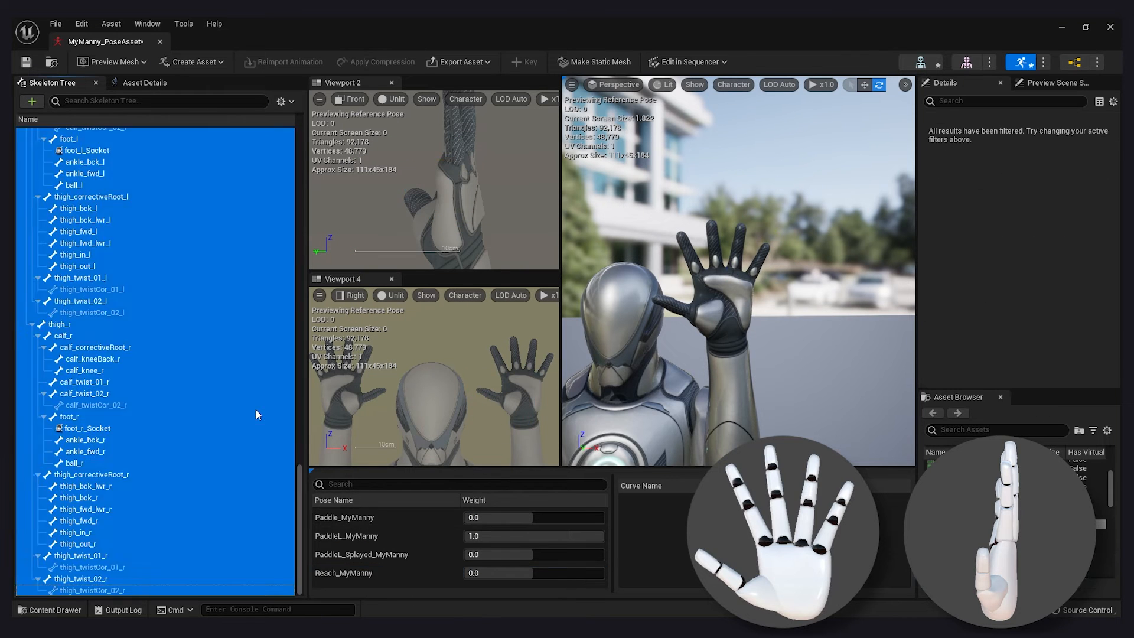
{"action": "right_click", "coordinate": [255, 409]}
{"action": "left_click", "coordinate": [325, 471]}
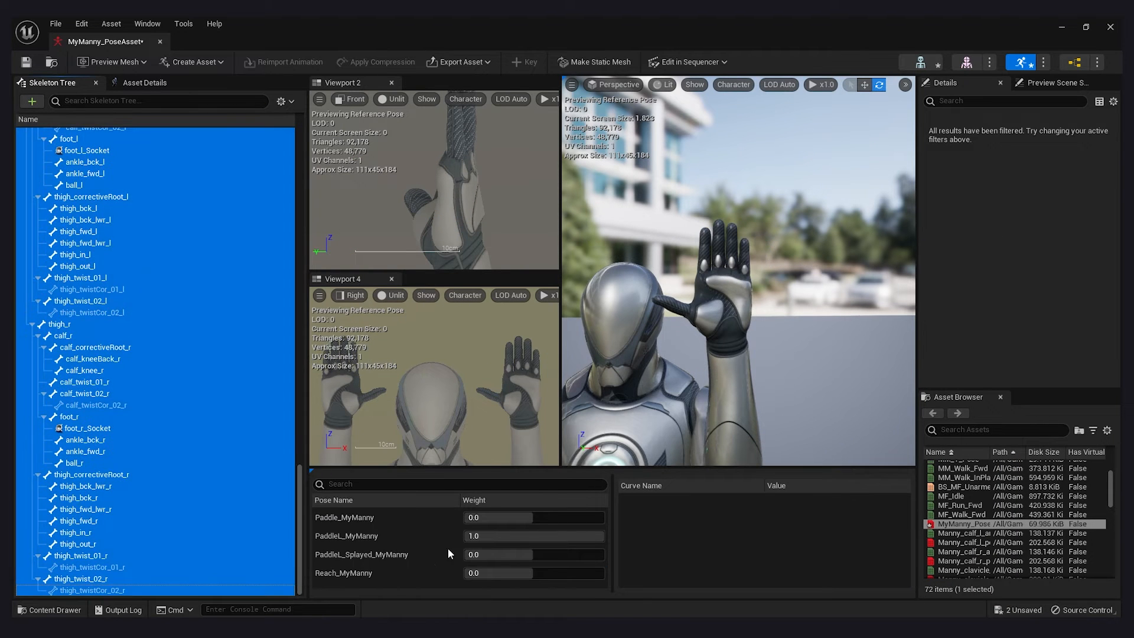
Step: Preview the Paddle, PaddleL, PaddleL_Splayed and Reach poses one after another, ending on Reach_MyManny
{"action": "left_click", "coordinate": [399, 570]}
{"action": "left_click", "coordinate": [413, 557]}
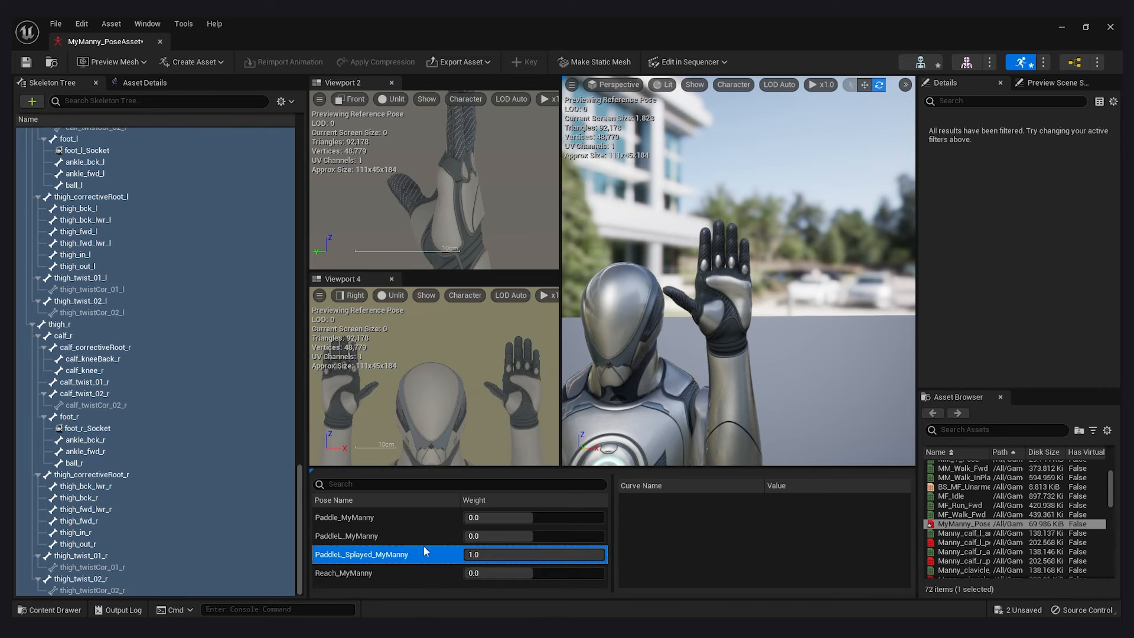
{"action": "left_click", "coordinate": [427, 537]}
{"action": "left_click", "coordinate": [427, 516]}
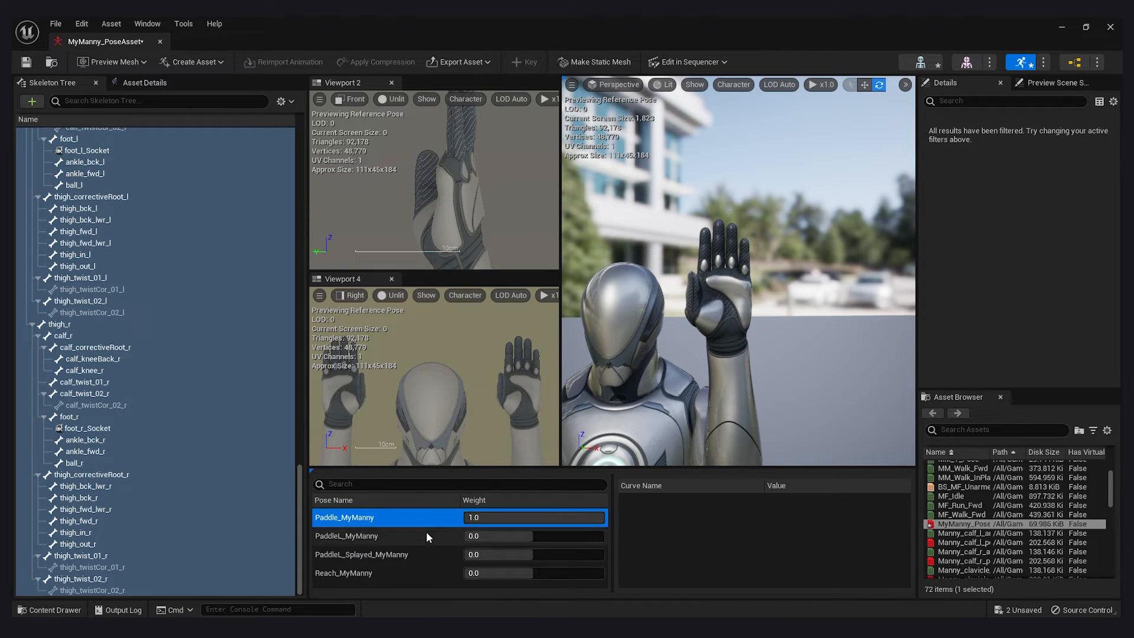
{"action": "left_click", "coordinate": [427, 532]}
{"action": "left_click", "coordinate": [426, 550]}
{"action": "left_click", "coordinate": [424, 567]}
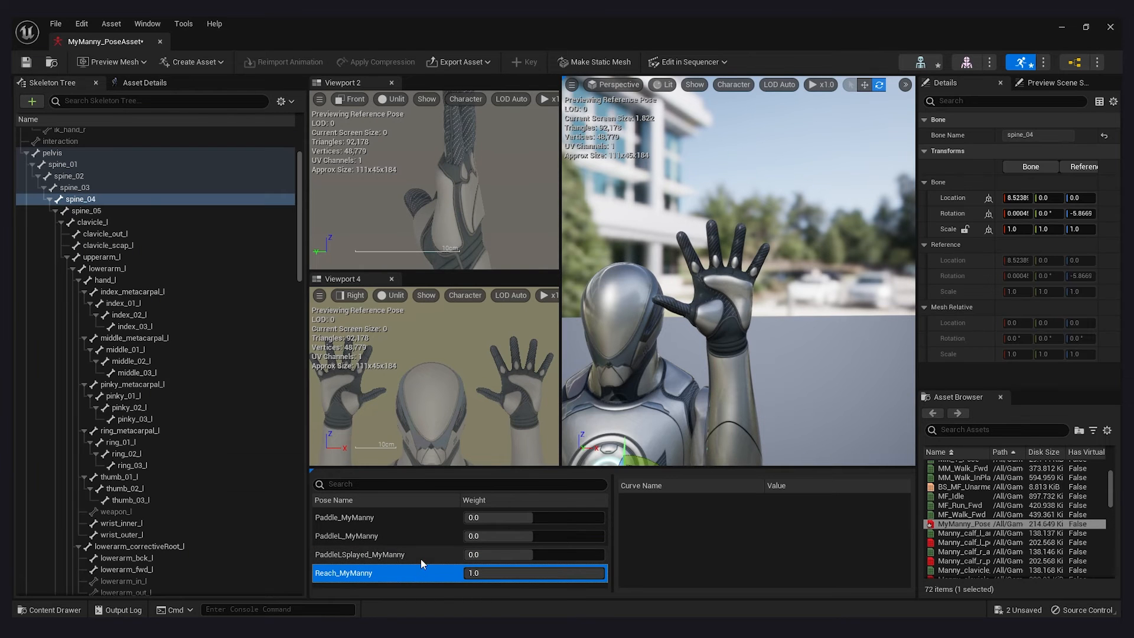
Step: Set PaddleL_MyManny to weight 1.0 and rotate thumb_01_l to swing the left thumb in toward the palm
{"action": "left_click", "coordinate": [421, 559]}
{"action": "left_click", "coordinate": [420, 540]}
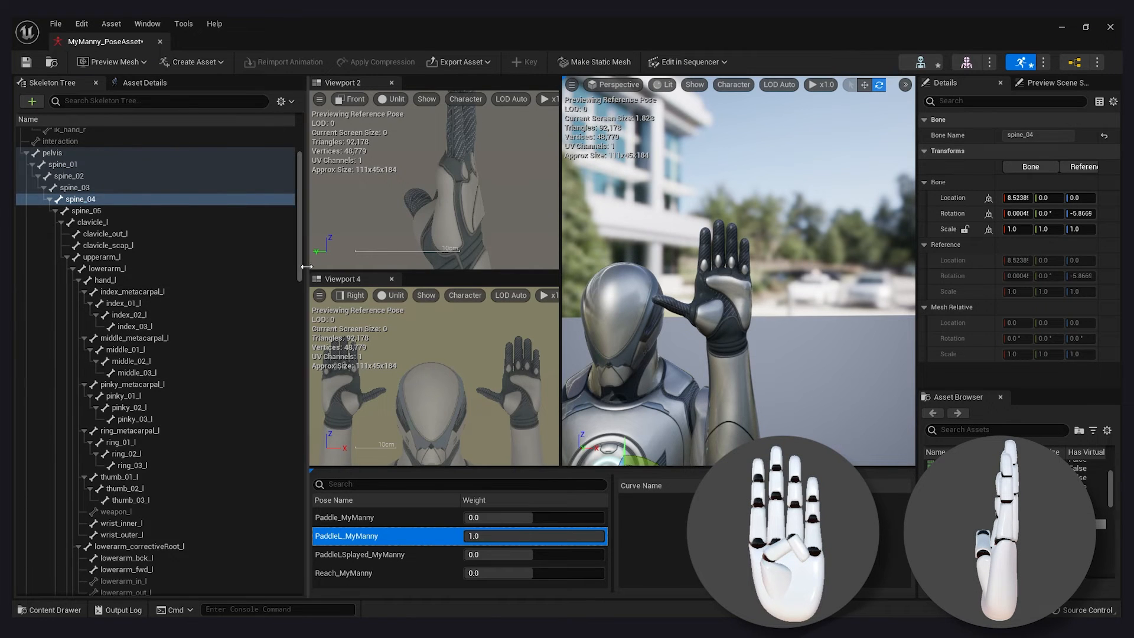
{"action": "scroll", "coordinate": [148, 408], "scroll_direction": "down", "scroll_amount": 5}
{"action": "left_click", "coordinate": [118, 290]}
{"action": "scroll", "coordinate": [709, 295], "scroll_direction": "up", "scroll_amount": 5}
{"action": "left_click_drag", "start_coordinate": [686, 272], "coordinate": [739, 244]}
Step: Bend the thumb_02_l and thumb_03_l bones so the left thumb curls over the palm
{"action": "left_click", "coordinate": [125, 301]}
{"action": "left_click", "coordinate": [130, 313]}
{"action": "left_click_drag", "start_coordinate": [746, 192], "coordinate": [744, 192]}
{"action": "left_click", "coordinate": [124, 301]}
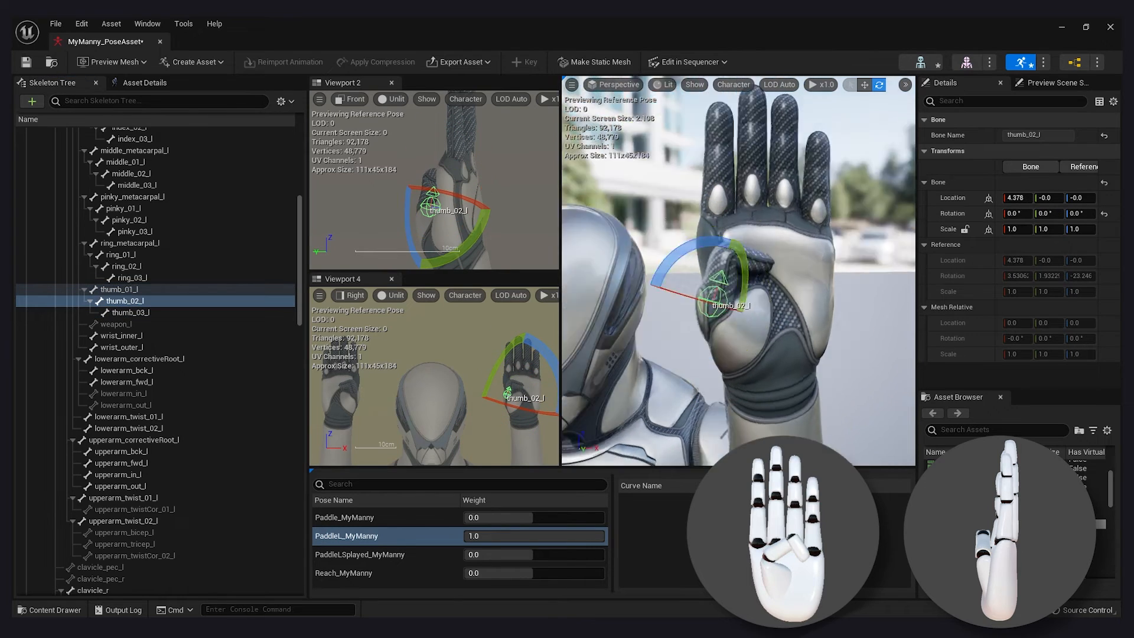
Step: Rotate thumb_01_l on several axes to correct how the base of the curled left thumb sits against the palm
{"action": "left_click", "coordinate": [118, 289]}
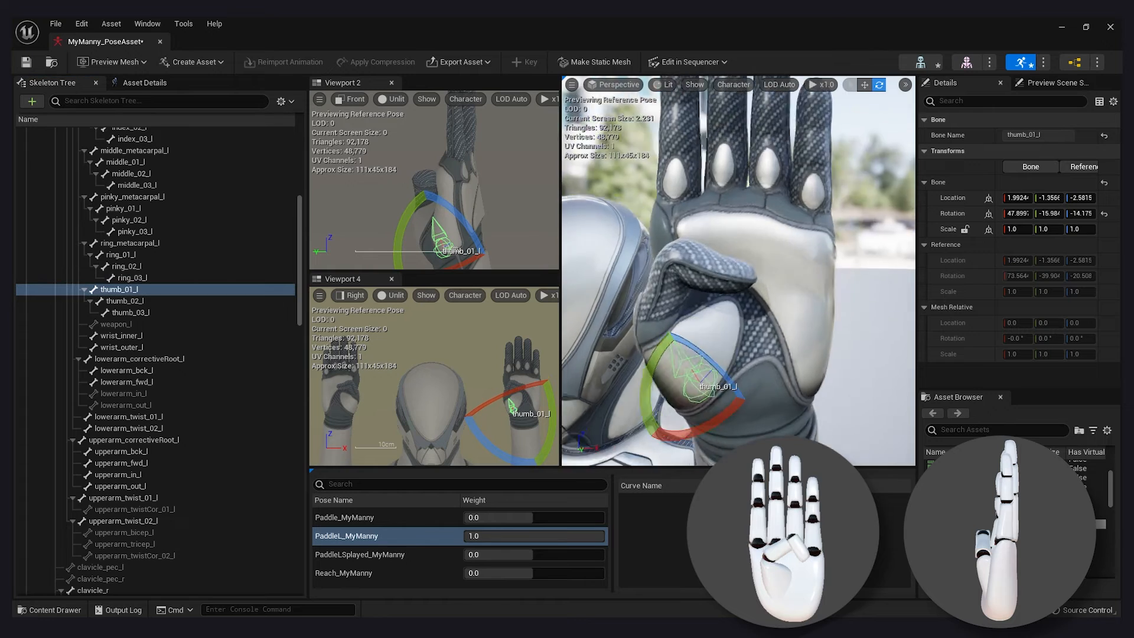
{"action": "scroll", "coordinate": [739, 272], "scroll_direction": "down", "scroll_amount": 5}
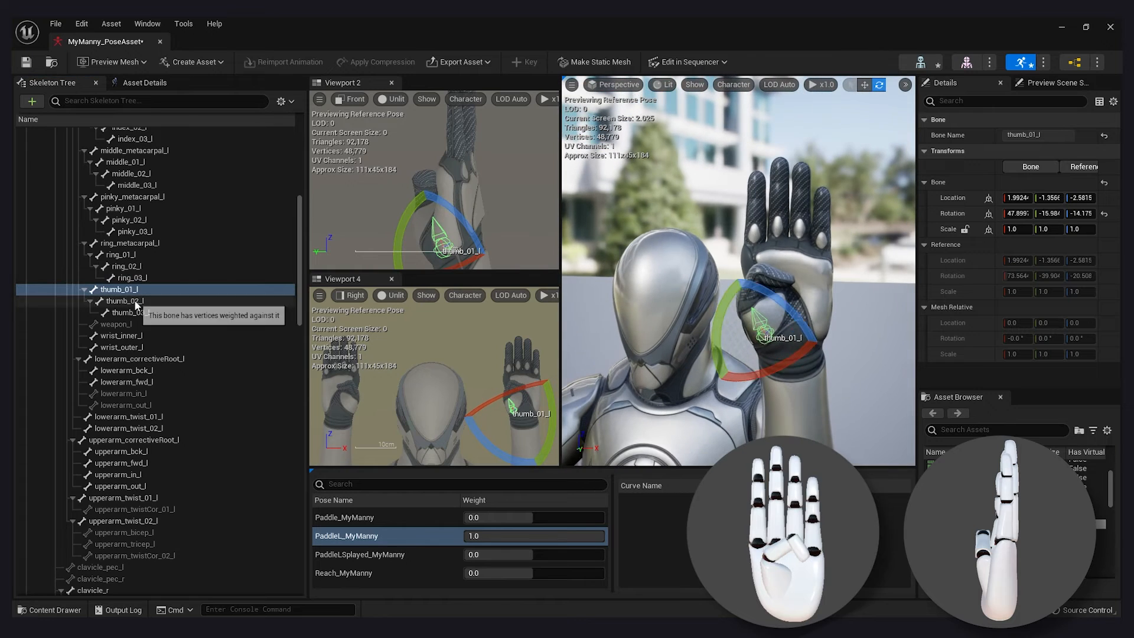
{"action": "left_click_drag", "start_coordinate": [732, 278], "coordinate": [722, 305]}
{"action": "left_click_drag", "start_coordinate": [768, 372], "coordinate": [744, 366]}
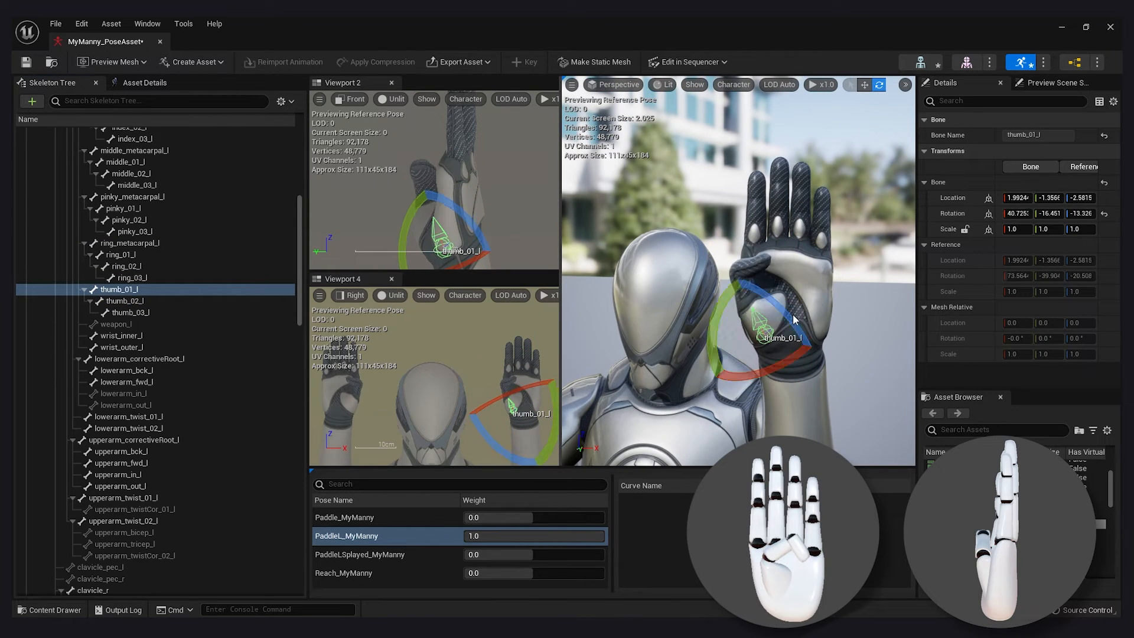
{"action": "left_click_drag", "start_coordinate": [718, 322], "coordinate": [730, 295]}
Step: Adjust the rotations of thumb_02_l and thumb_01_l so the curled left thumb lies across the palm
{"action": "left_click_drag", "start_coordinate": [786, 348], "coordinate": [697, 402], "text": "alt"}
{"action": "left_click_drag", "start_coordinate": [697, 367], "coordinate": [839, 361], "text": "alt"}
{"action": "left_click", "coordinate": [798, 283]}
{"action": "left_click_drag", "start_coordinate": [768, 260], "coordinate": [774, 283]}
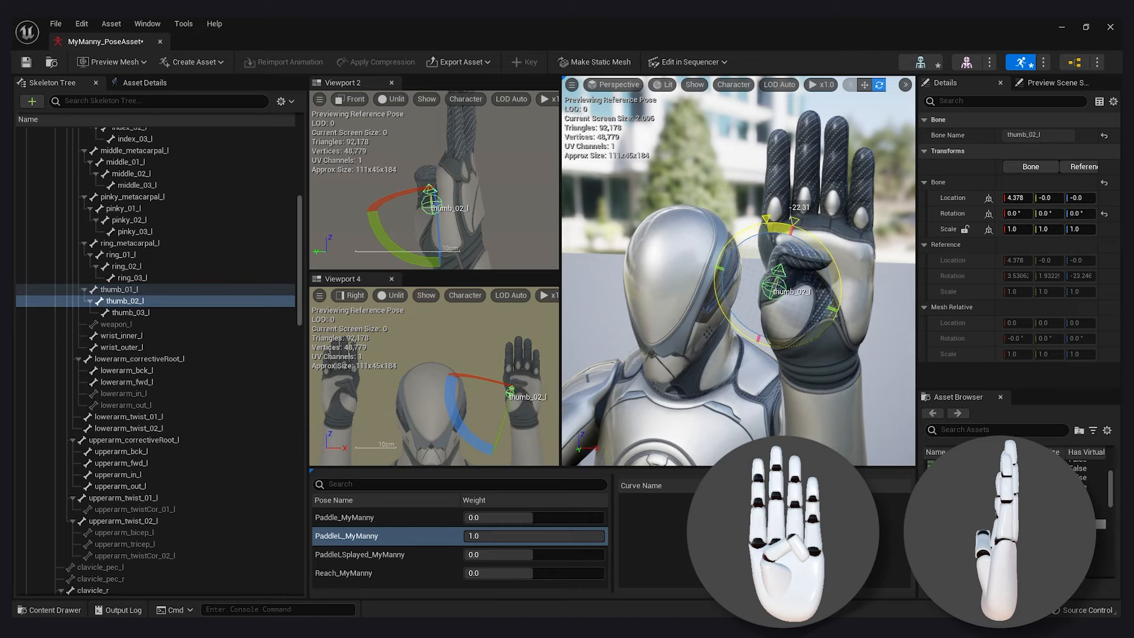
{"action": "left_click", "coordinate": [843, 367]}
{"action": "scroll", "coordinate": [843, 367], "scroll_direction": "down", "scroll_amount": 1}
{"action": "left_click", "coordinate": [119, 290]}
{"action": "left_click_drag", "start_coordinate": [851, 339], "coordinate": [842, 355]}
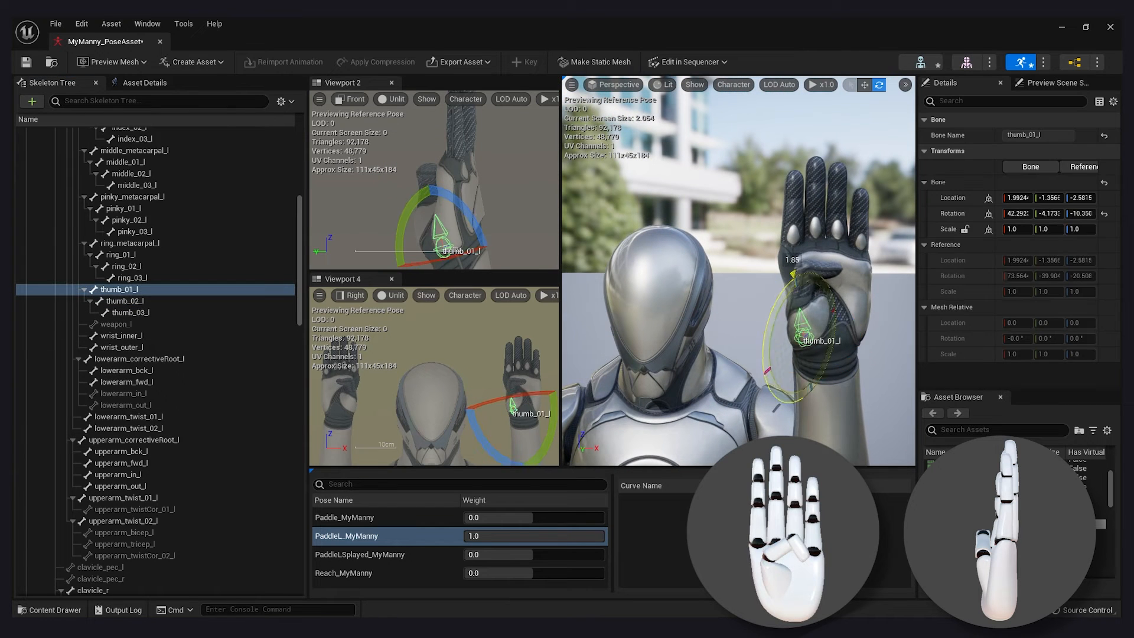
Step: Rotate thumb_02_l and check thumb_03_l to refine the bend of the left thumb's outer joints
{"action": "left_click", "coordinate": [125, 301]}
{"action": "left_click_drag", "start_coordinate": [851, 313], "coordinate": [880, 294]}
{"action": "left_click", "coordinate": [131, 312]}
{"action": "key", "text": "Escape"}
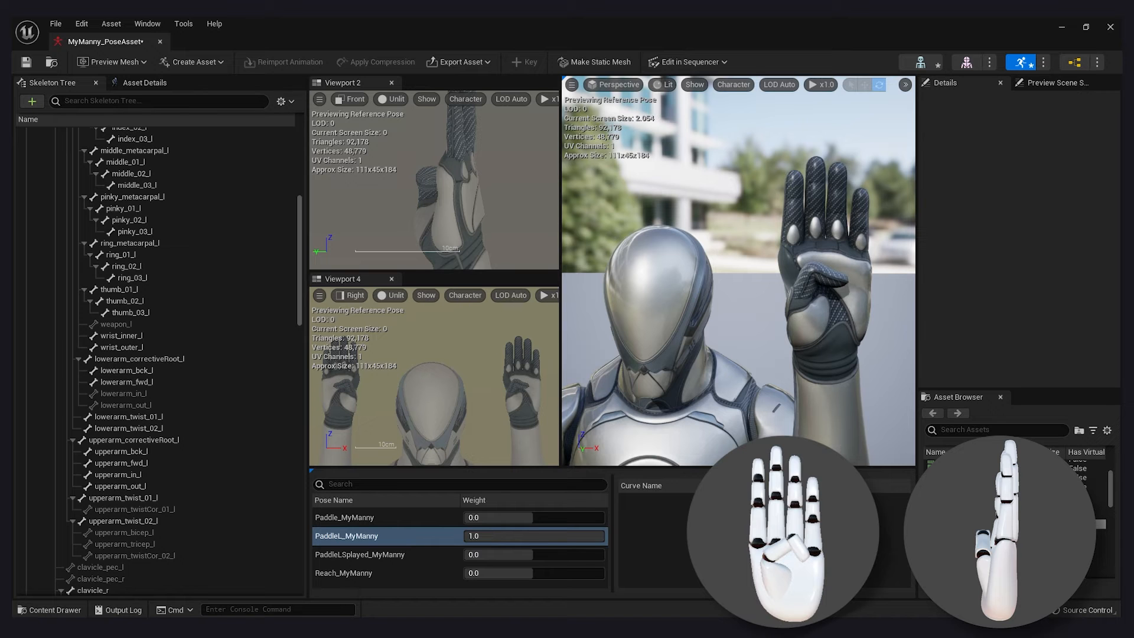
Step: Insert the current pose into MyManny_PoseAsset and rename it PaddleThumbCurl_MyManny
{"action": "left_click", "coordinate": [197, 62]}
{"action": "mouse_move", "coordinate": [200, 106]}
{"action": "mouse_move", "coordinate": [298, 160]}
{"action": "type", "text": "My"}
{"action": "left_click", "coordinate": [396, 195]}
{"action": "right_click", "coordinate": [372, 579]}
{"action": "left_click", "coordinate": [423, 528]}
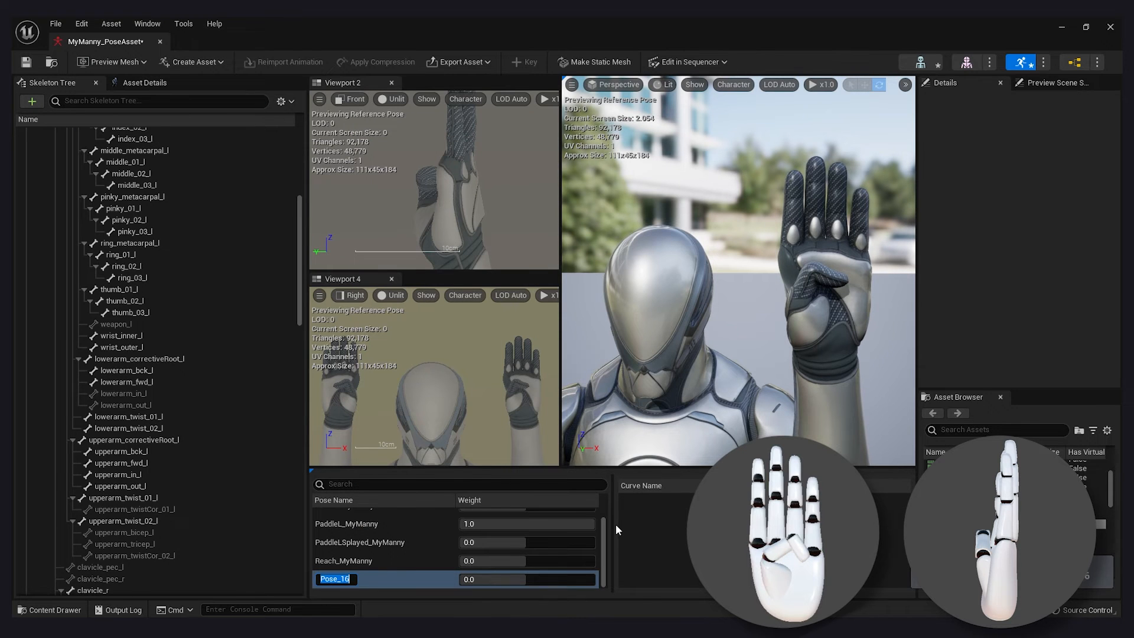
{"action": "type", "text": "yManny"}
{"action": "key", "text": "Return"}
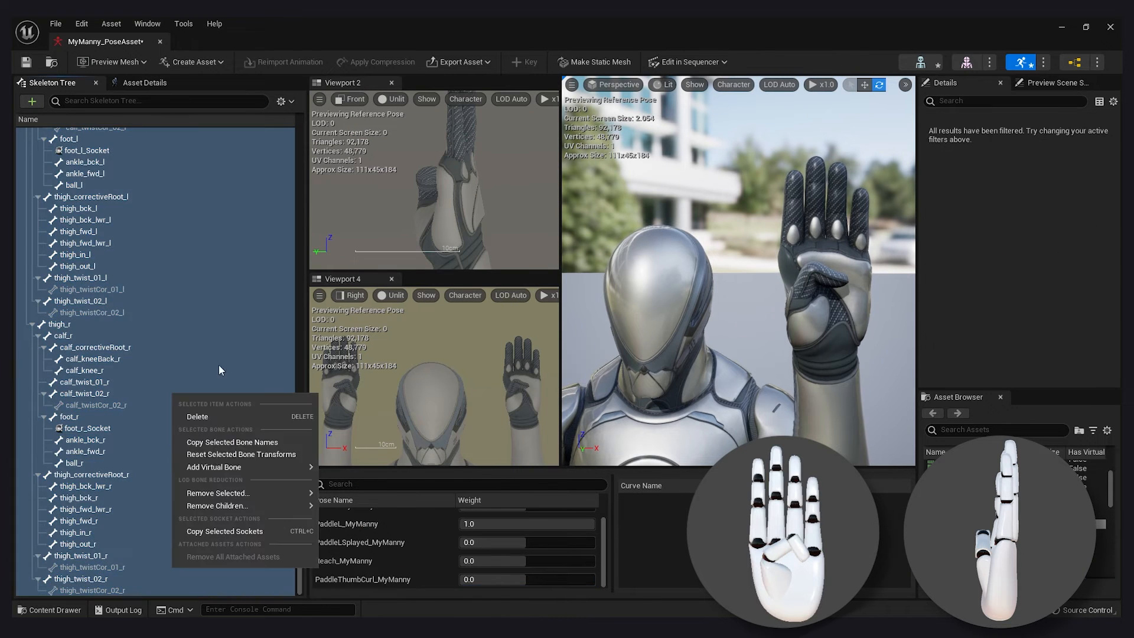
Step: Reset the transforms of all bones, clear the PaddleL_MyManny weight and set PaddleThumbCurl_MyManny to weight 1.0
{"action": "left_click", "coordinate": [248, 455]}
{"action": "left_click", "coordinate": [405, 526]}
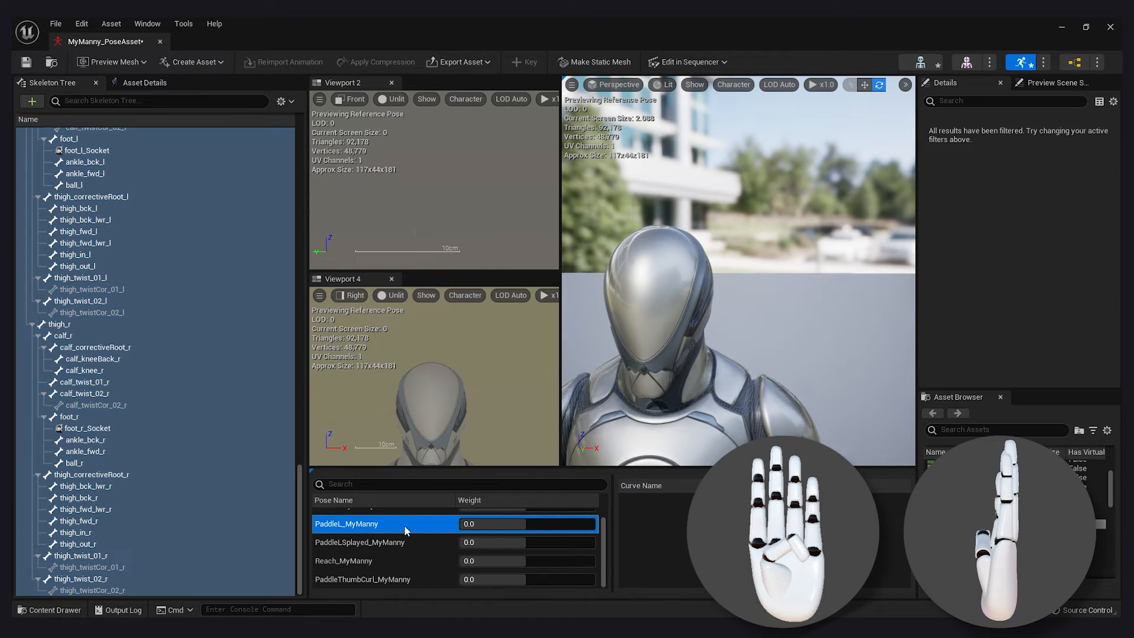
{"action": "left_click", "coordinate": [404, 578]}
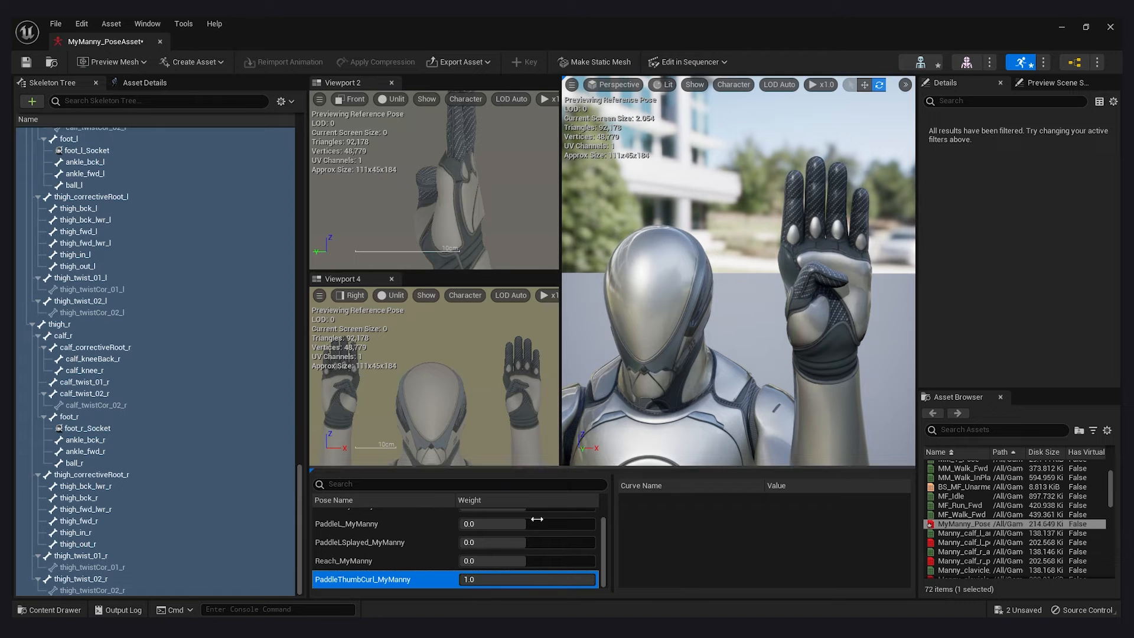
Step: Rotate thumb_01_l to splay the curled left thumb outward from the palm
{"action": "left_click_drag", "start_coordinate": [299, 523], "coordinate": [304, 335]}
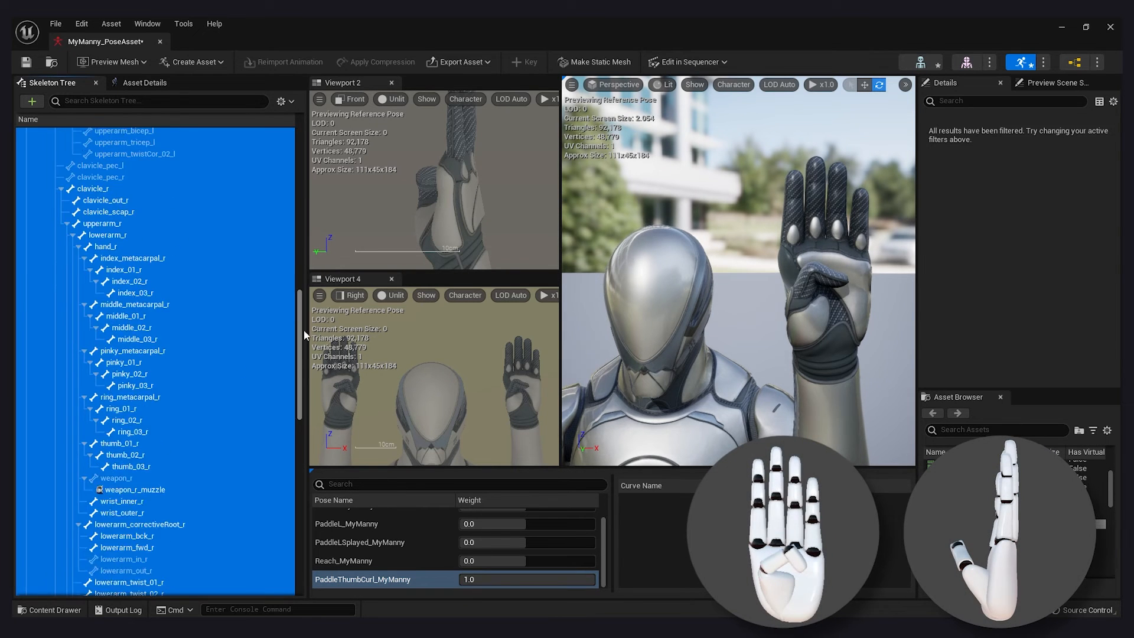
{"action": "left_click", "coordinate": [140, 409]}
{"action": "left_click", "coordinate": [139, 443]}
{"action": "scroll", "coordinate": [738, 271], "scroll_direction": "down", "scroll_amount": 3}
{"action": "left_click_drag", "start_coordinate": [300, 388], "coordinate": [323, 269]}
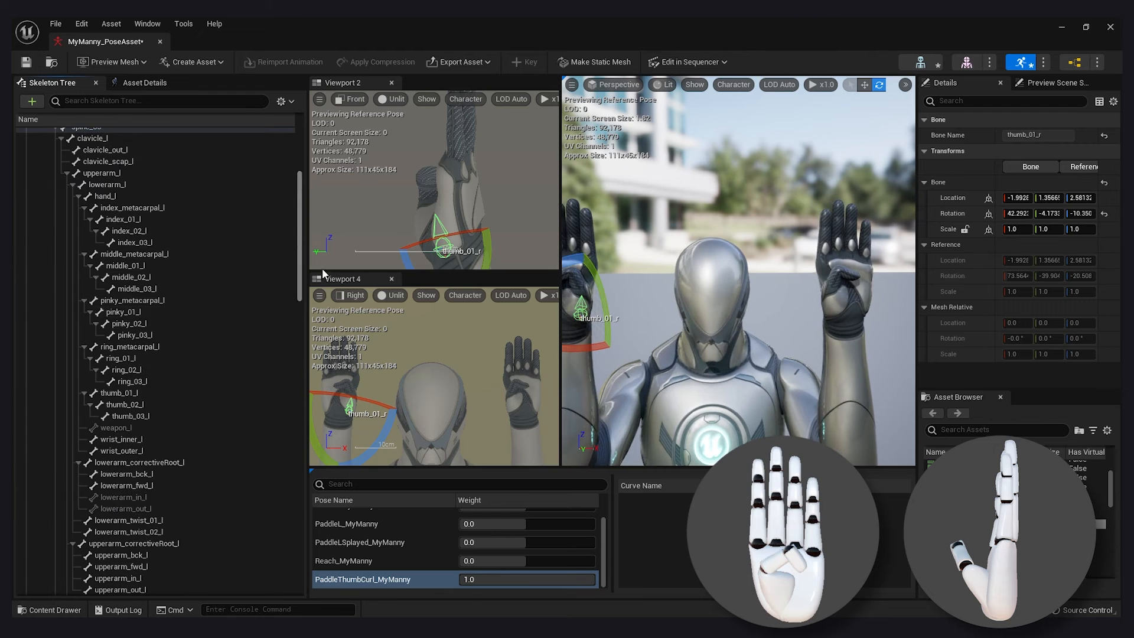
{"action": "left_click", "coordinate": [120, 393]}
{"action": "key", "text": "f"}
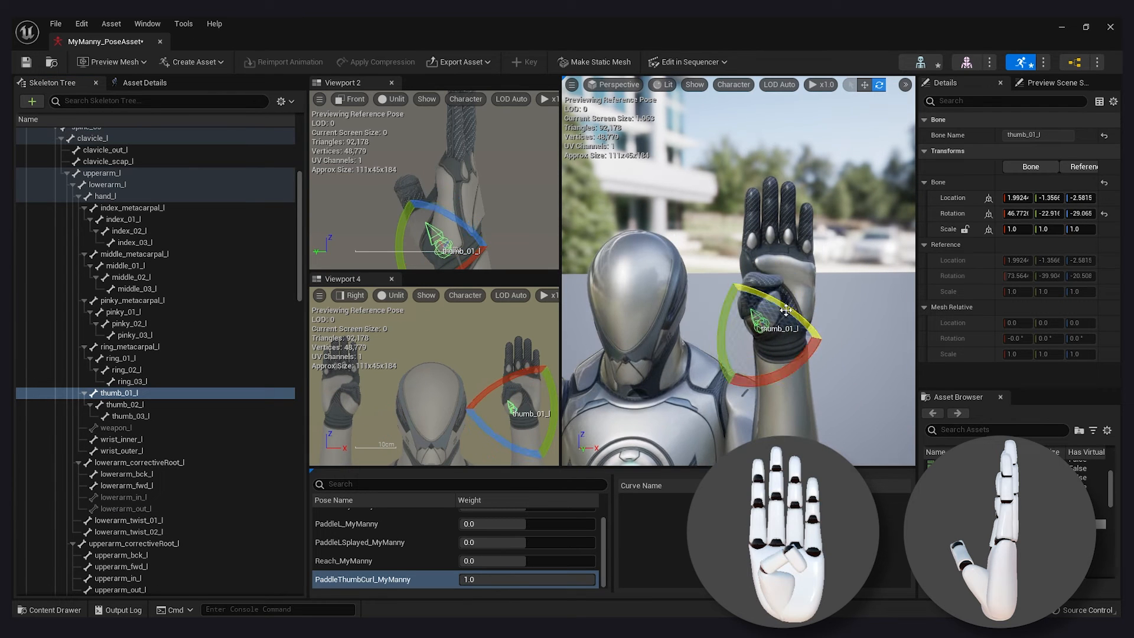
{"action": "left_click_drag", "start_coordinate": [791, 276], "coordinate": [801, 281]}
{"action": "left_click", "coordinate": [847, 298]}
Step: Insert the current pose into MyManny_PoseAsset and rename it PaddleThumbCurlSplayed_MyManny
{"action": "left_click", "coordinate": [191, 61]}
{"action": "mouse_move", "coordinate": [229, 108]}
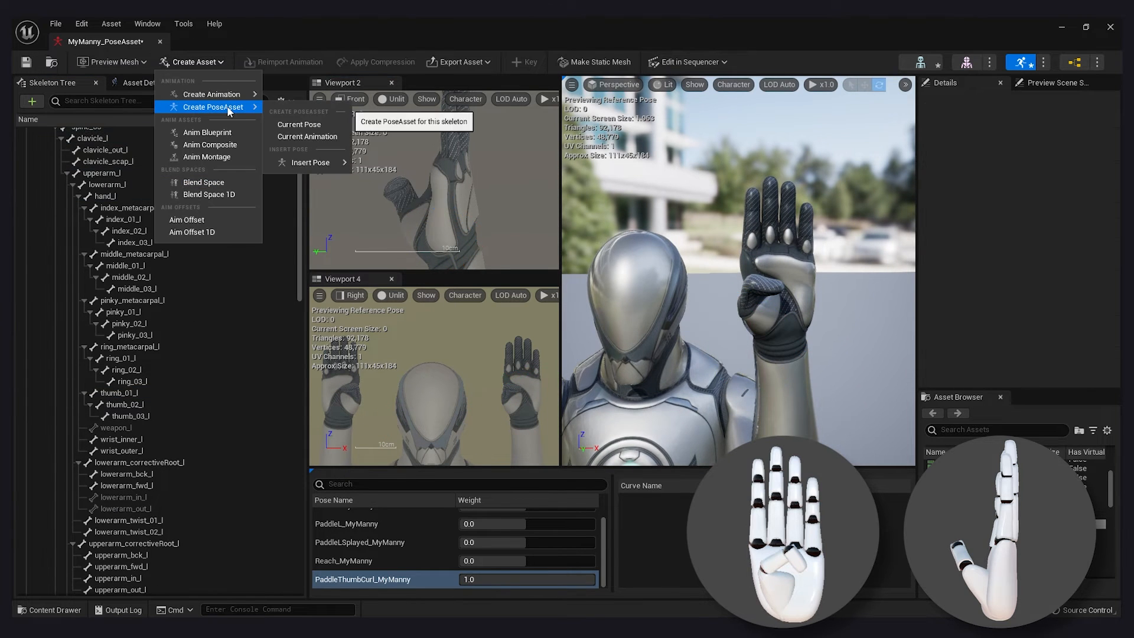
{"action": "mouse_move", "coordinate": [297, 165]}
{"action": "type", "text": "my"}
{"action": "left_click", "coordinate": [414, 192]}
{"action": "right_click", "coordinate": [338, 579]}
{"action": "left_click", "coordinate": [385, 527]}
{"action": "type", "text": "Paddl"}
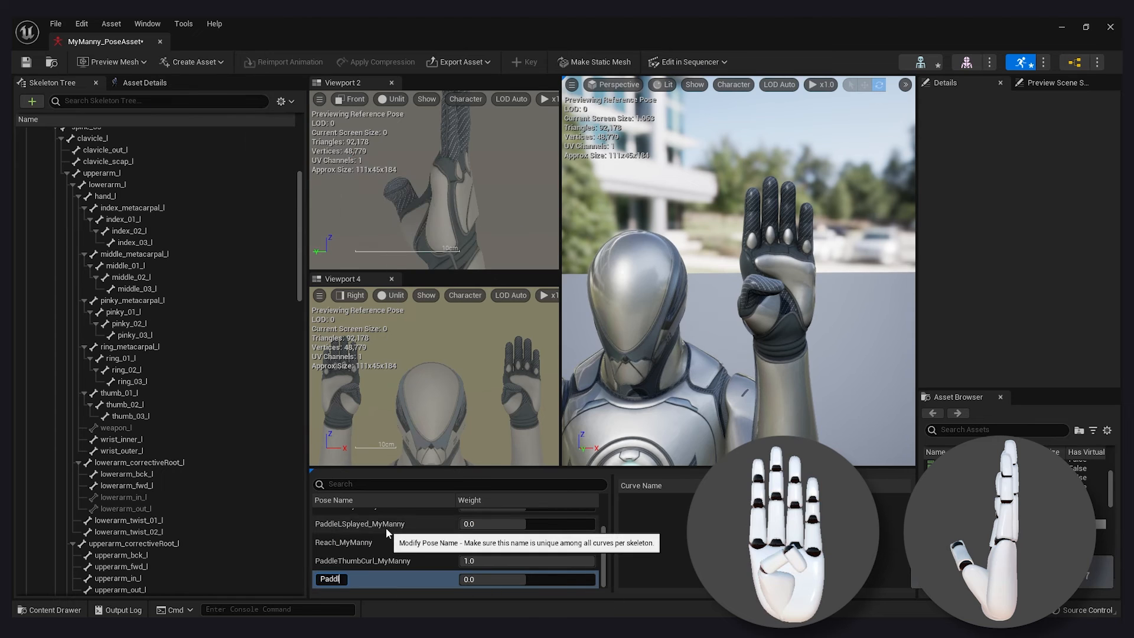
{"action": "type", "text": "eThumbCurlSplayed_MyManny"}
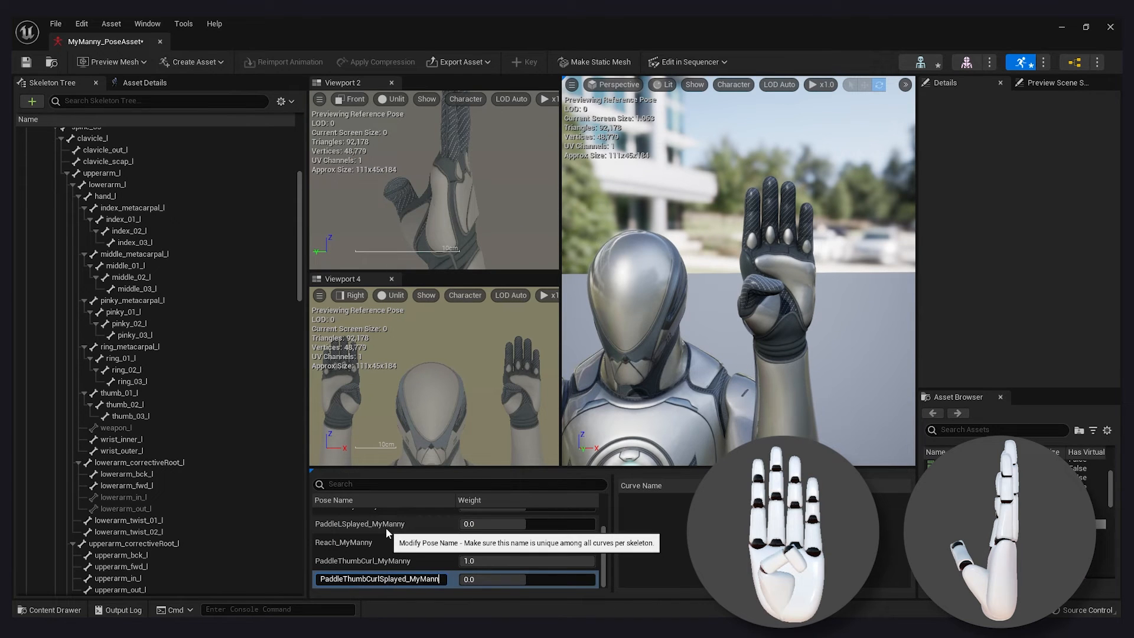
{"action": "key", "text": "Return"}
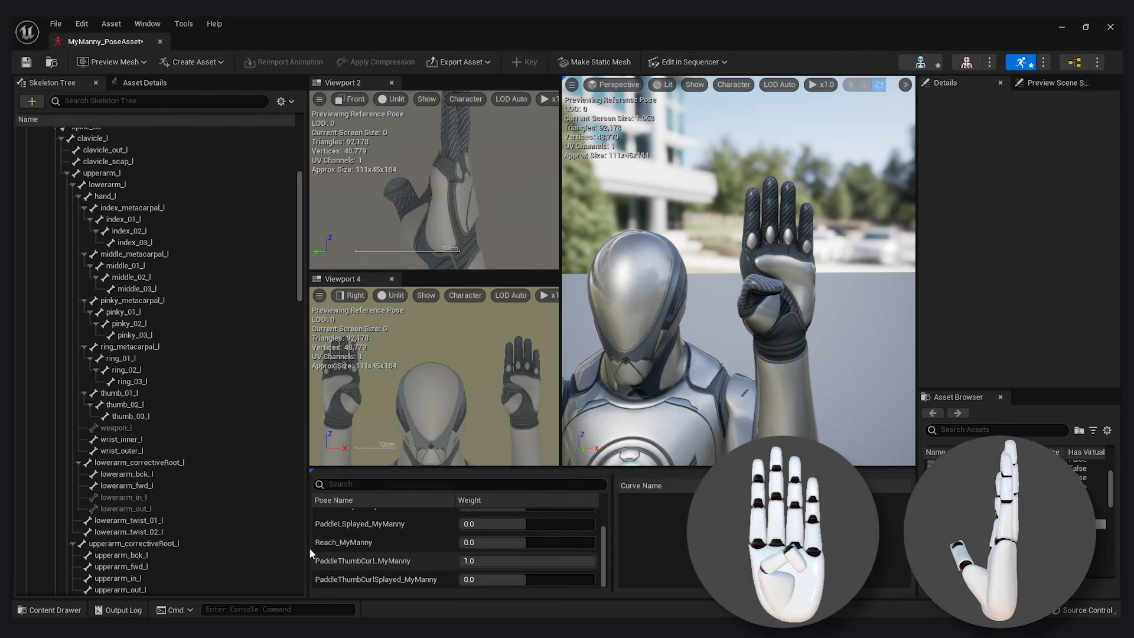
Step: Reset the transforms of all bones and switch from PaddleThumbCurl_MyManny to Paddle_MyManny at weight 1.0
{"action": "left_click", "coordinate": [224, 522]}
{"action": "key", "text": "ctrl+a"}
{"action": "right_click", "coordinate": [222, 454]}
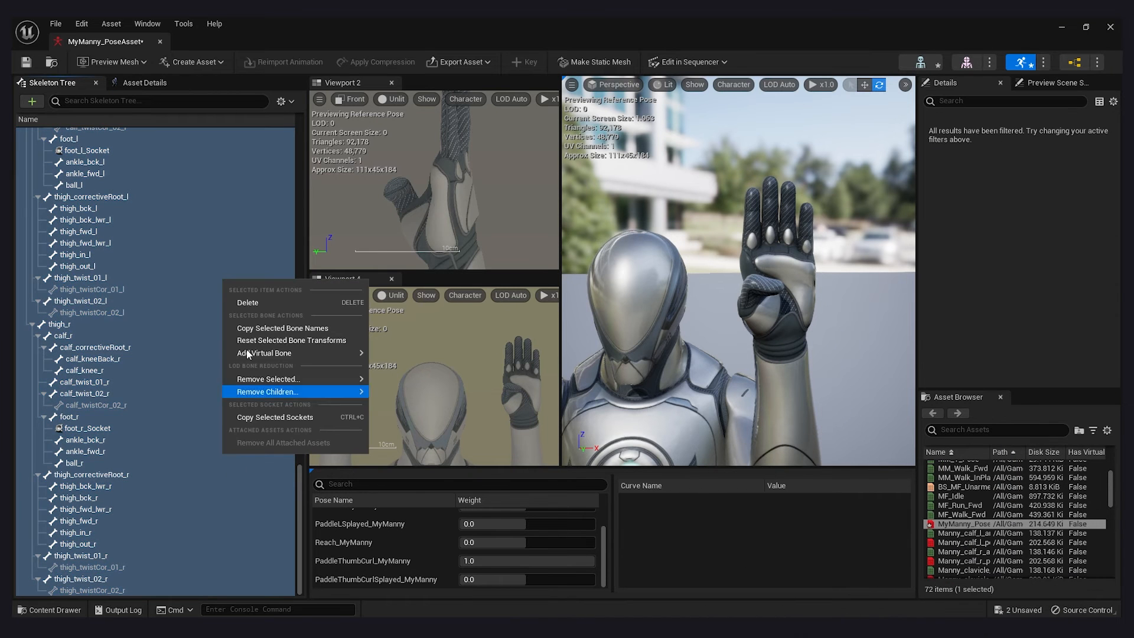
{"action": "left_click", "coordinate": [284, 343]}
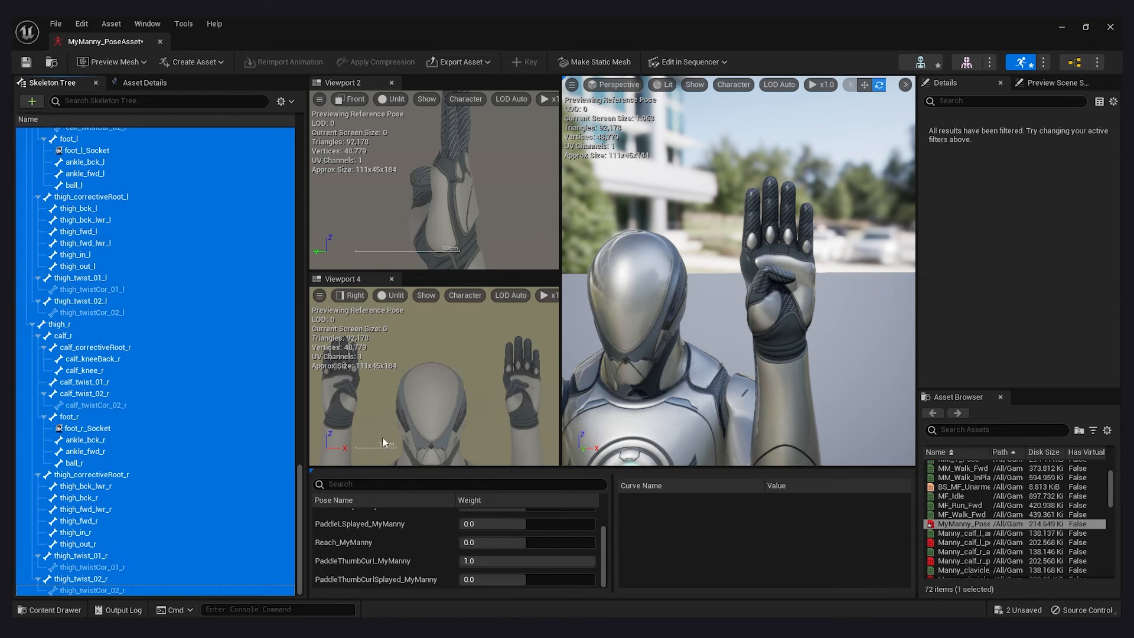
{"action": "left_click", "coordinate": [417, 559]}
{"action": "scroll", "coordinate": [437, 566], "scroll_direction": "up", "scroll_amount": 2}
{"action": "left_click", "coordinate": [402, 524]}
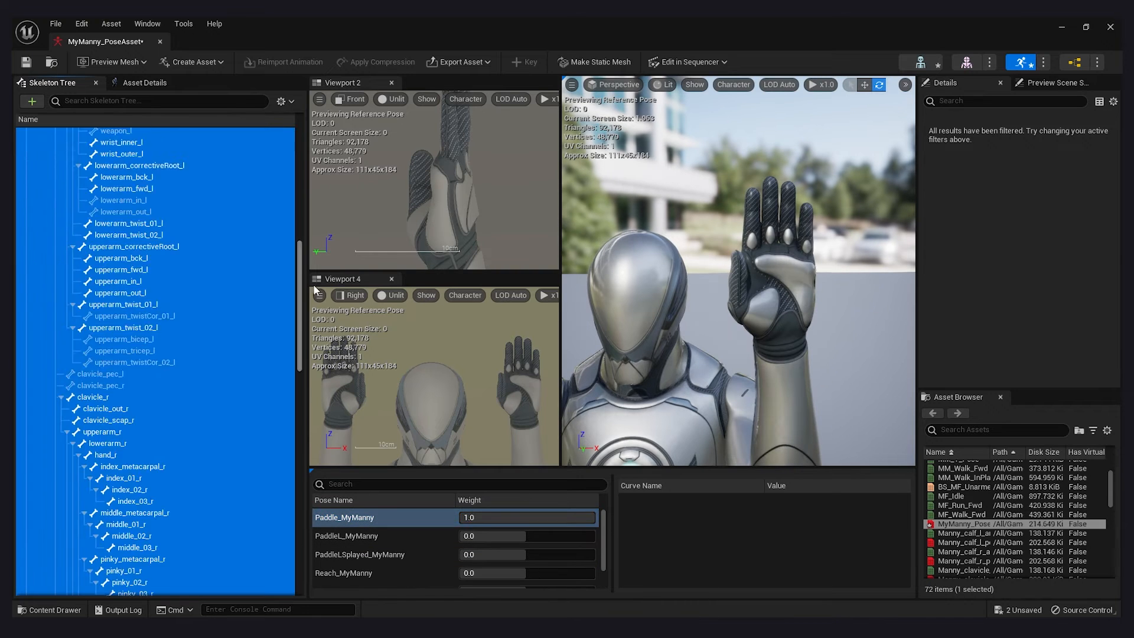
Step: Bend index_01_l, middle_01_l, ring_01_l and pinky_01_l forward by roughly a right angle at the left hand's knuckles
{"action": "left_click", "coordinate": [123, 393]}
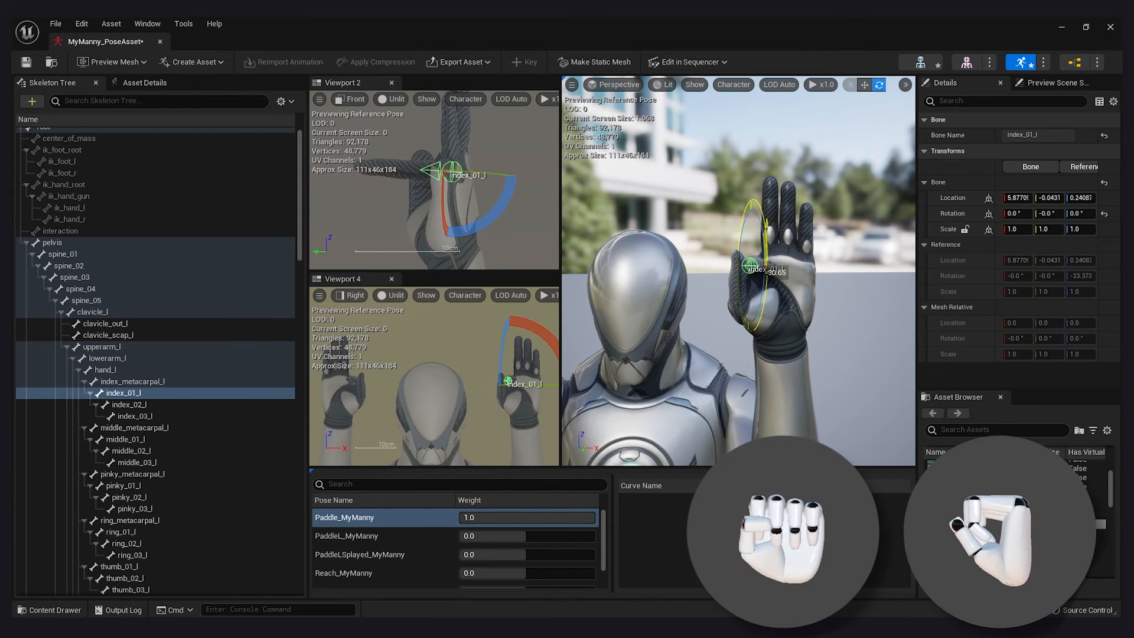
{"action": "key", "text": "f"}
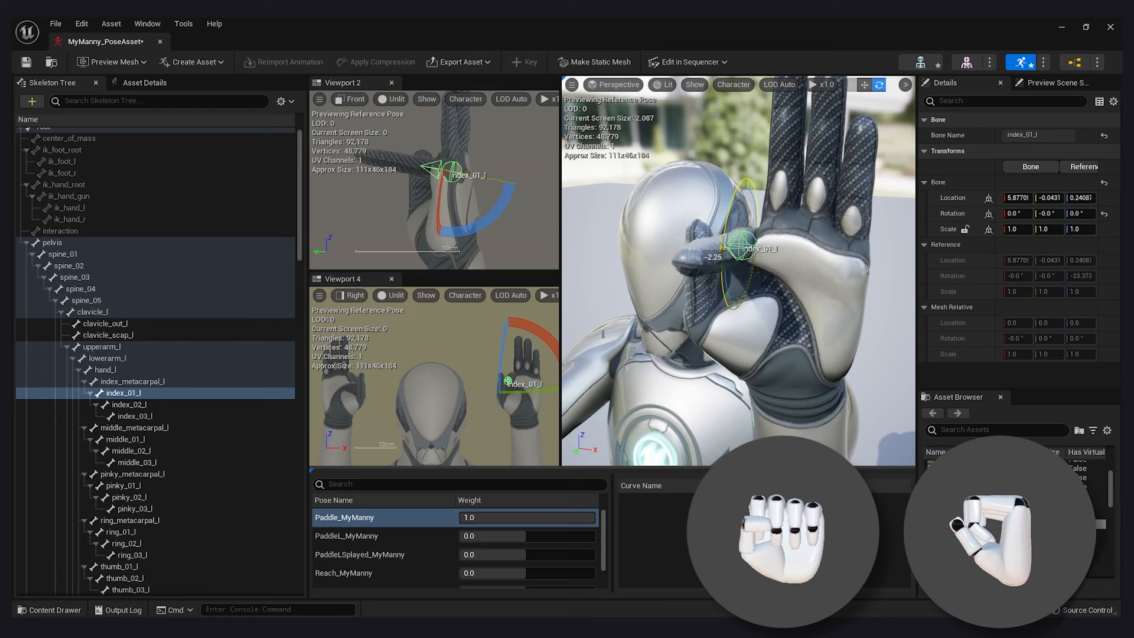
{"action": "left_click_drag", "start_coordinate": [722, 247], "coordinate": [722, 284]}
{"action": "left_click", "coordinate": [125, 439]}
{"action": "left_click_drag", "start_coordinate": [502, 121], "coordinate": [397, 171]}
{"action": "left_click", "coordinate": [125, 531]}
{"action": "left_click_drag", "start_coordinate": [458, 139], "coordinate": [397, 201]}
{"action": "left_click", "coordinate": [136, 486]}
{"action": "left_click_drag", "start_coordinate": [456, 165], "coordinate": [395, 220]}
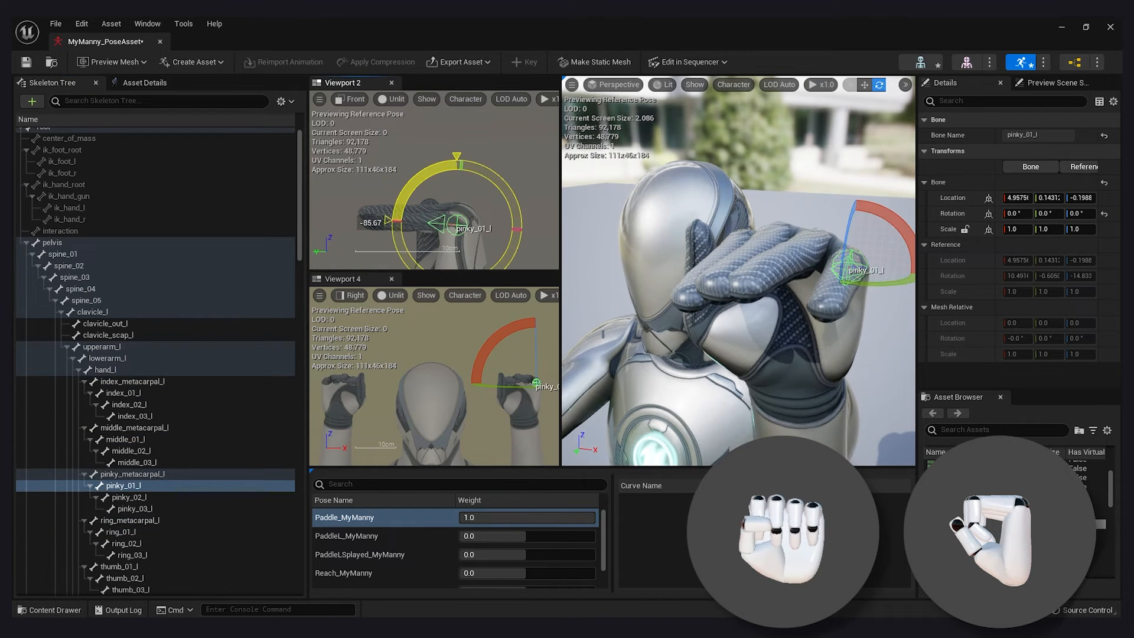
Step: Fine-tune ring_01_l and middle_01_l so the bent left fingers line up with each other
{"action": "left_click_drag", "start_coordinate": [709, 269], "coordinate": [798, 269], "text": "alt"}
{"action": "left_click", "coordinate": [125, 531]}
{"action": "left_click", "coordinate": [125, 439]}
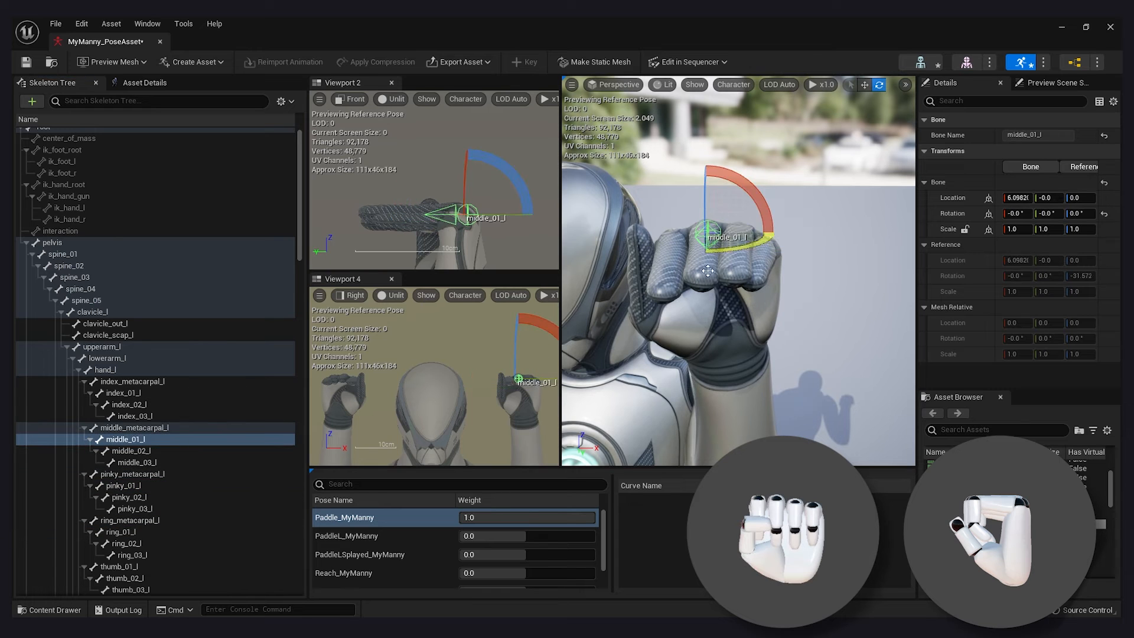
{"action": "left_click", "coordinate": [767, 269]}
{"action": "left_click", "coordinate": [739, 266]}
Step: Bend the second joints index_02_l, middle_02_l and pinky_02_l down toward the left palm
{"action": "left_click", "coordinate": [146, 405]}
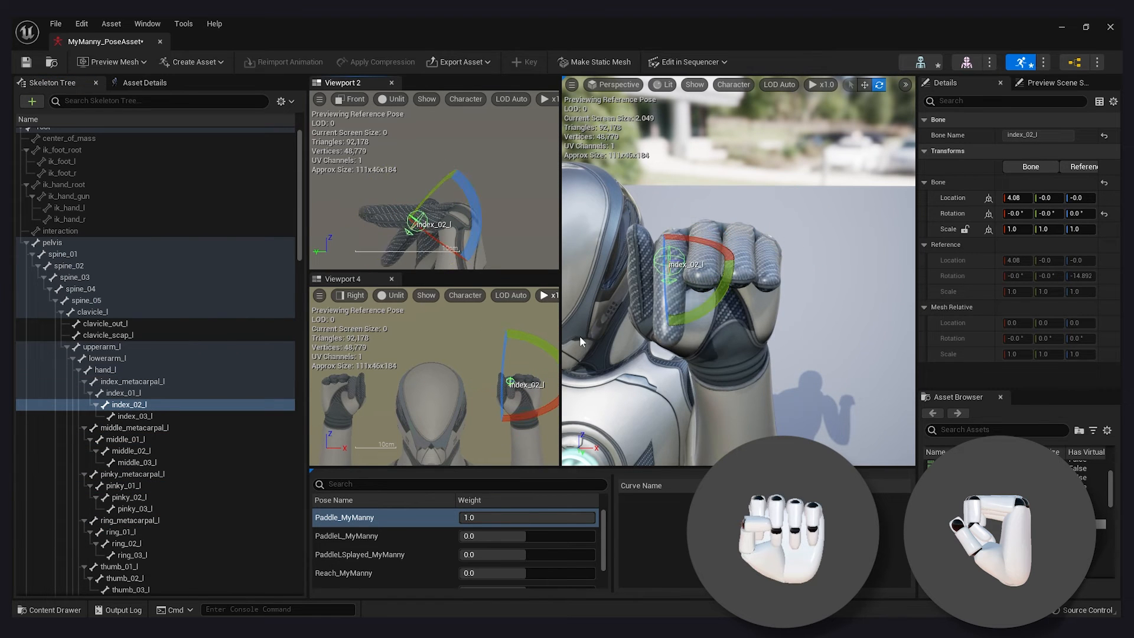
{"action": "left_click_drag", "start_coordinate": [358, 211], "coordinate": [358, 214]}
{"action": "right_click_drag", "start_coordinate": [449, 224], "coordinate": [462, 180]}
{"action": "scroll", "coordinate": [528, 409], "scroll_direction": "up", "scroll_amount": 7}
{"action": "left_click_drag", "start_coordinate": [738, 266], "coordinate": [709, 236], "text": "alt"}
{"action": "left_click", "coordinate": [131, 451]}
{"action": "left_click_drag", "start_coordinate": [680, 195], "coordinate": [681, 255]}
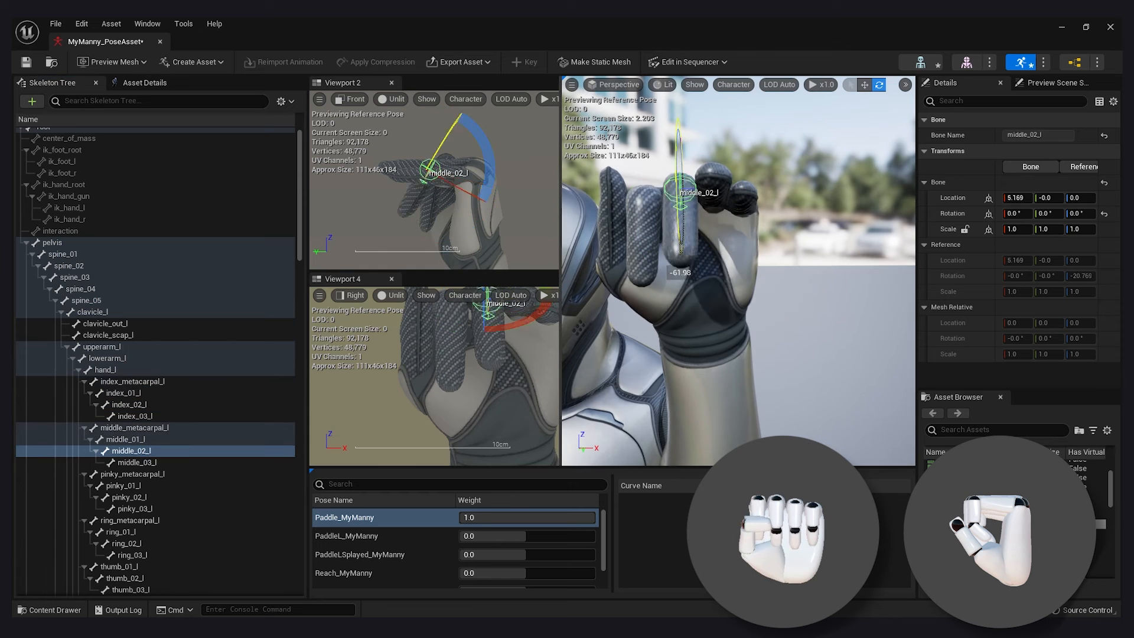
{"action": "left_click", "coordinate": [129, 497]}
{"action": "left_click_drag", "start_coordinate": [742, 204], "coordinate": [743, 266]}
Step: Bend the ring finger at ring_02_l to match the others and check the pinky_02_l and index_02_l joints
{"action": "left_click", "coordinate": [121, 532]}
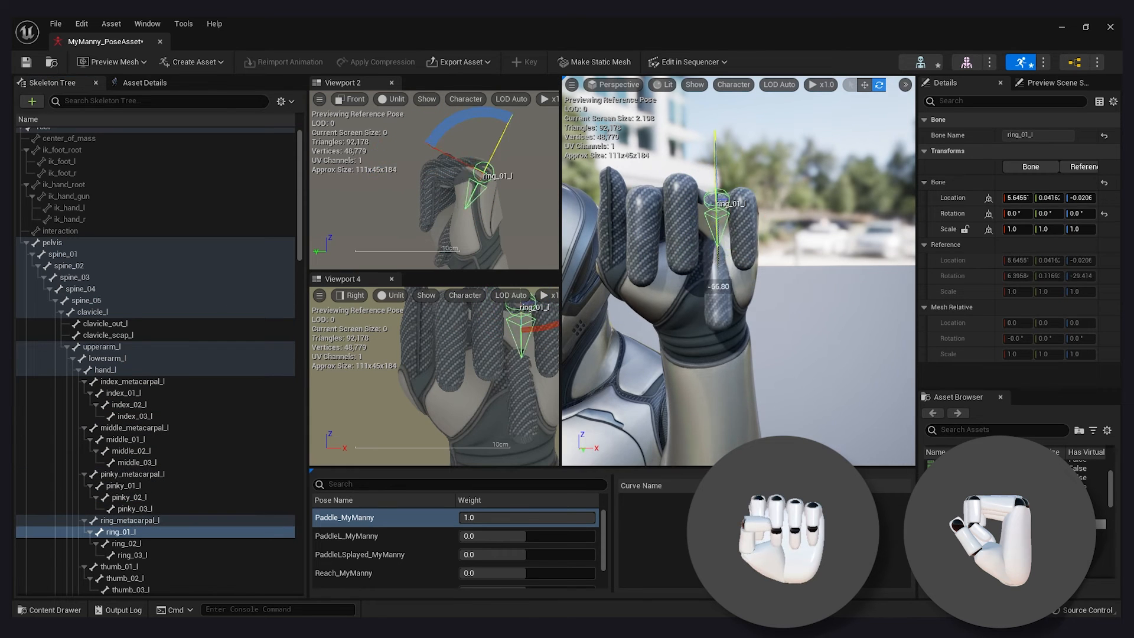
{"action": "left_click_drag", "start_coordinate": [716, 204], "coordinate": [719, 284]}
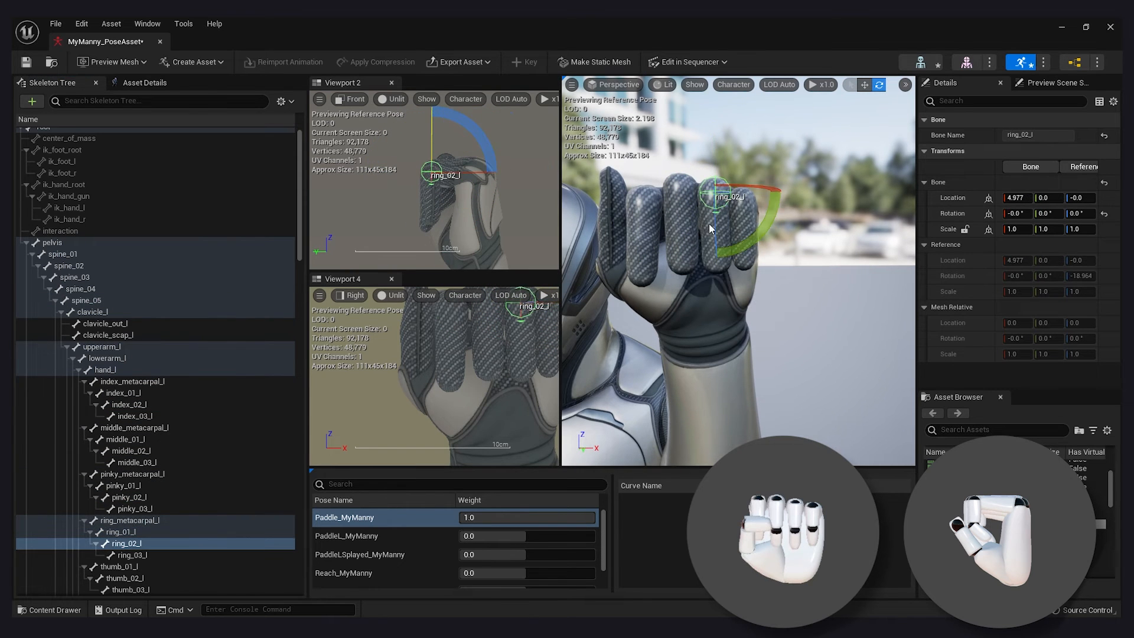
{"action": "left_click", "coordinate": [129, 497]}
{"action": "left_click", "coordinate": [135, 405]}
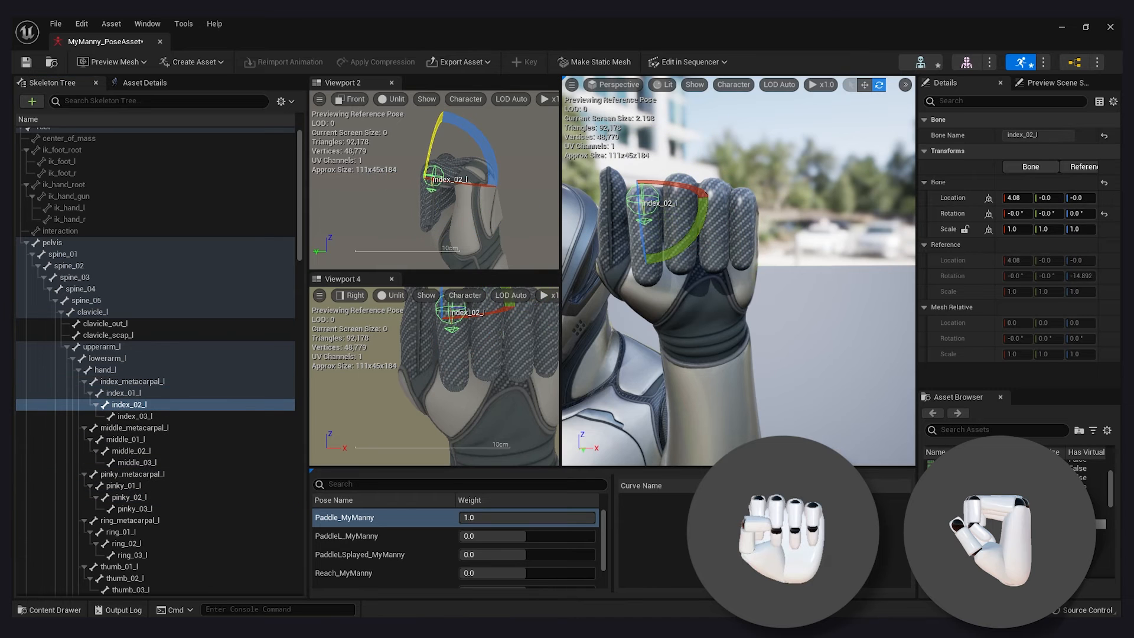
Step: Curl the fingertip bones index_03_l, middle_03_l, pinky_03_l and ring_03_l in to close the left fist
{"action": "left_click", "coordinate": [136, 416]}
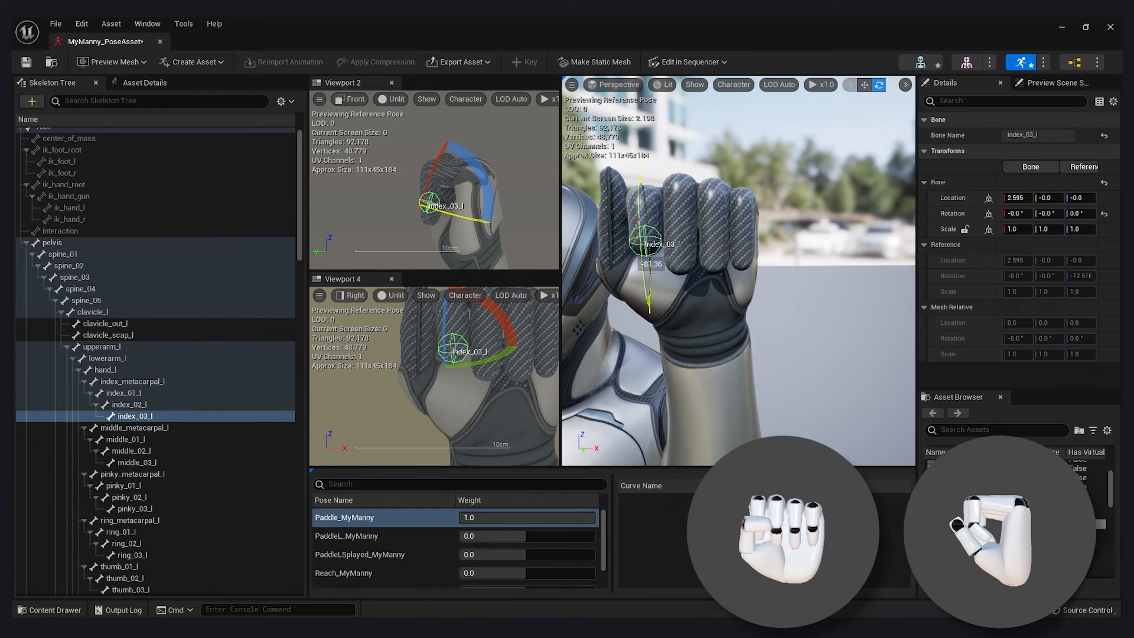
{"action": "left_click", "coordinate": [133, 462]}
{"action": "left_click", "coordinate": [134, 508]}
{"action": "left_click", "coordinate": [132, 554]}
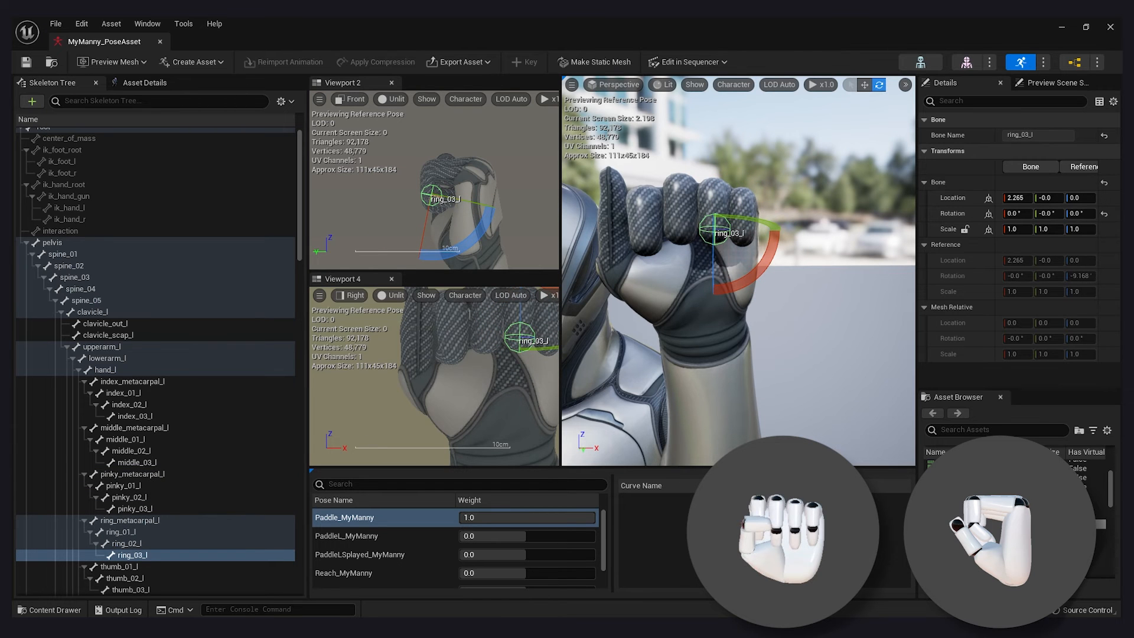
Step: Adjust the knuckle bones pinky_01_l, ring_01_l, index_01_l and middle_01_l so the curled fingers sit side by side
{"action": "right_click_drag", "start_coordinate": [449, 360], "coordinate": [399, 399]}
{"action": "left_click_drag", "start_coordinate": [738, 266], "coordinate": [718, 324], "text": "alt"}
{"action": "scroll", "coordinate": [169, 520], "scroll_direction": "down", "scroll_amount": 2}
{"action": "left_click", "coordinate": [136, 430]}
{"action": "left_click_drag", "start_coordinate": [466, 360], "coordinate": [453, 360]}
{"action": "left_click", "coordinate": [680, 278]}
{"action": "left_click_drag", "start_coordinate": [739, 266], "coordinate": [638, 271], "text": "alt"}
{"action": "left_click", "coordinate": [178, 476]}
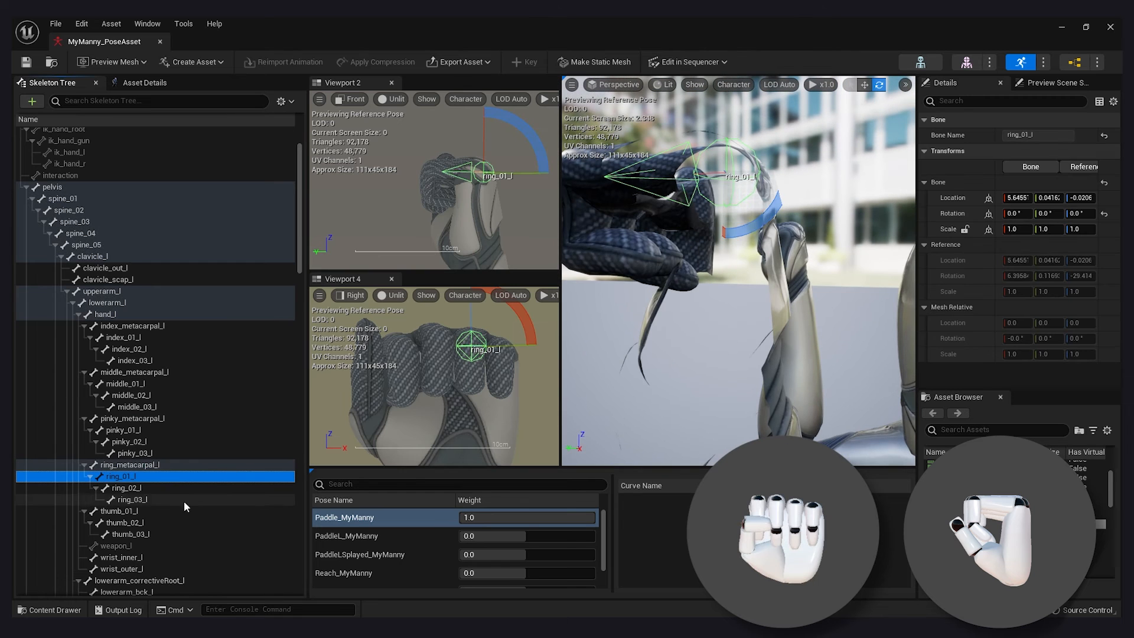
{"action": "left_click", "coordinate": [124, 337]}
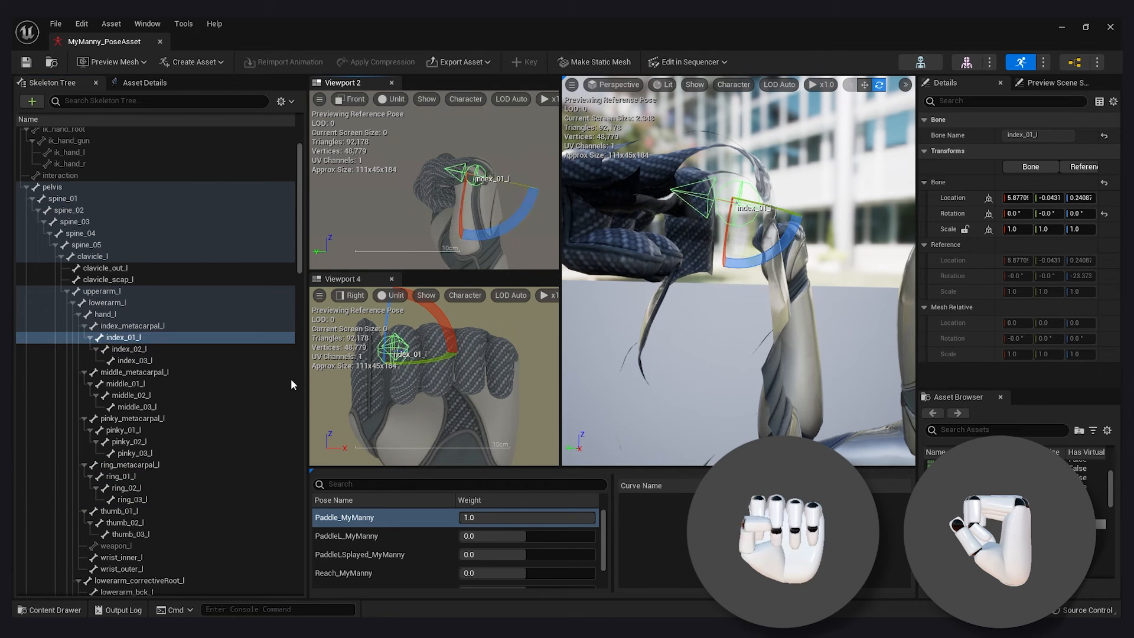
{"action": "left_click", "coordinate": [122, 476]}
{"action": "left_click", "coordinate": [137, 384]}
Step: Refine the index finger's curl in the left fist by rotating index_02_l, index_03_l and index_01_l
{"action": "left_click_drag", "start_coordinate": [709, 266], "coordinate": [679, 272], "text": "alt"}
{"action": "left_click", "coordinate": [129, 349]}
{"action": "left_click_drag", "start_coordinate": [774, 304], "coordinate": [783, 319]}
{"action": "left_click_drag", "start_coordinate": [768, 266], "coordinate": [674, 269], "text": "alt"}
{"action": "left_click_drag", "start_coordinate": [649, 248], "coordinate": [656, 263]}
{"action": "left_click", "coordinate": [135, 360]}
{"action": "left_click_drag", "start_coordinate": [666, 319], "coordinate": [655, 336]}
{"action": "left_click_drag", "start_coordinate": [709, 266], "coordinate": [815, 266], "text": "alt"}
{"action": "left_click", "coordinate": [129, 349]}
{"action": "left_click", "coordinate": [123, 338]}
{"action": "left_click_drag", "start_coordinate": [688, 260], "coordinate": [576, 269]}
{"action": "scroll", "coordinate": [148, 473], "scroll_direction": "down", "scroll_amount": 3}
{"action": "scroll", "coordinate": [142, 428], "scroll_direction": "up", "scroll_amount": 2}
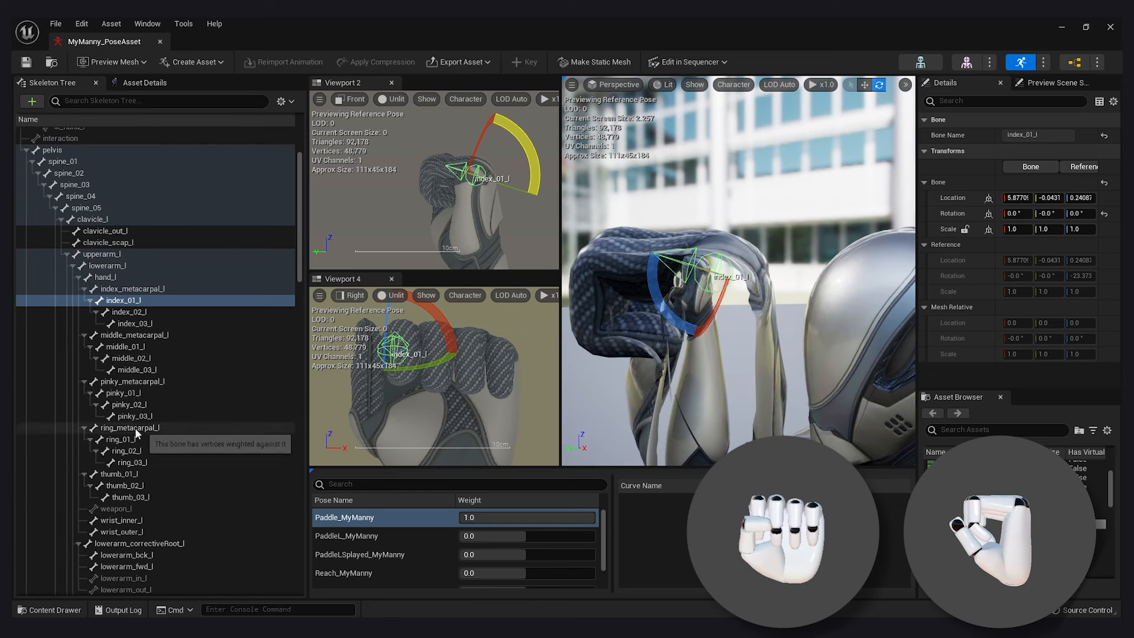
Step: Fine-tune the left ring finger's curl through ring_01_l, ring_03_l and ring_02_l, and clear the bone selection
{"action": "left_click", "coordinate": [124, 439]}
{"action": "left_click", "coordinate": [135, 462]}
{"action": "left_click", "coordinate": [131, 451]}
{"action": "left_click_drag", "start_coordinate": [709, 266], "coordinate": [827, 266], "text": "alt"}
{"action": "key", "text": "Escape"}
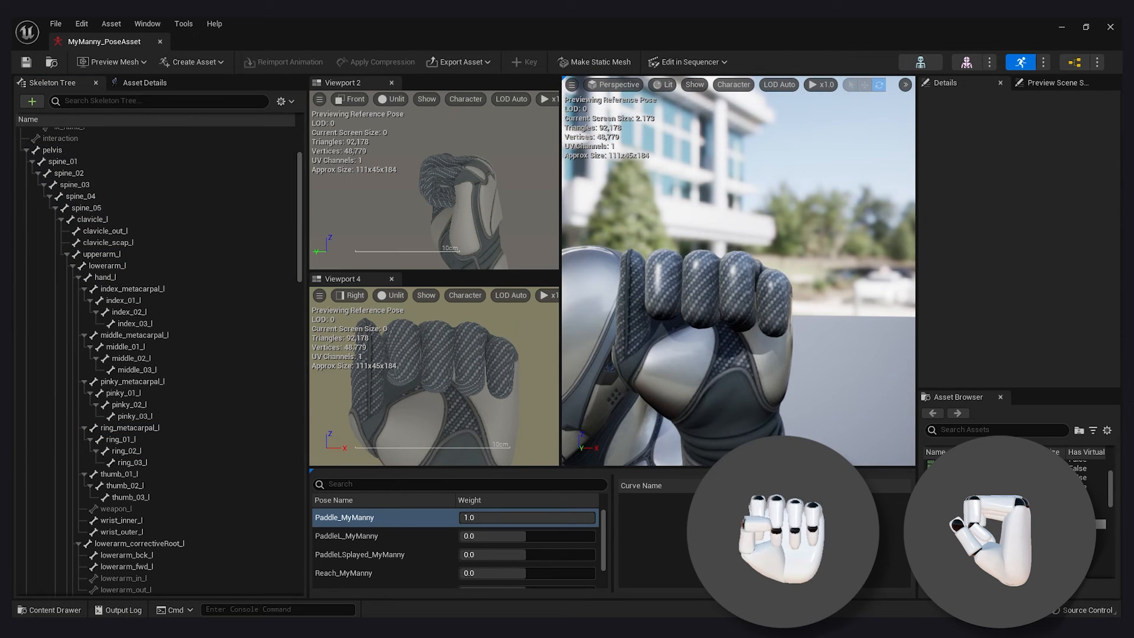
Step: Rotate thumb_01_l, thumb_02_l and thumb_03_l to fold the left thumb across the front of the curled fingers
{"action": "scroll", "coordinate": [145, 520], "scroll_direction": "up", "scroll_amount": 3}
{"action": "left_click", "coordinate": [120, 511]}
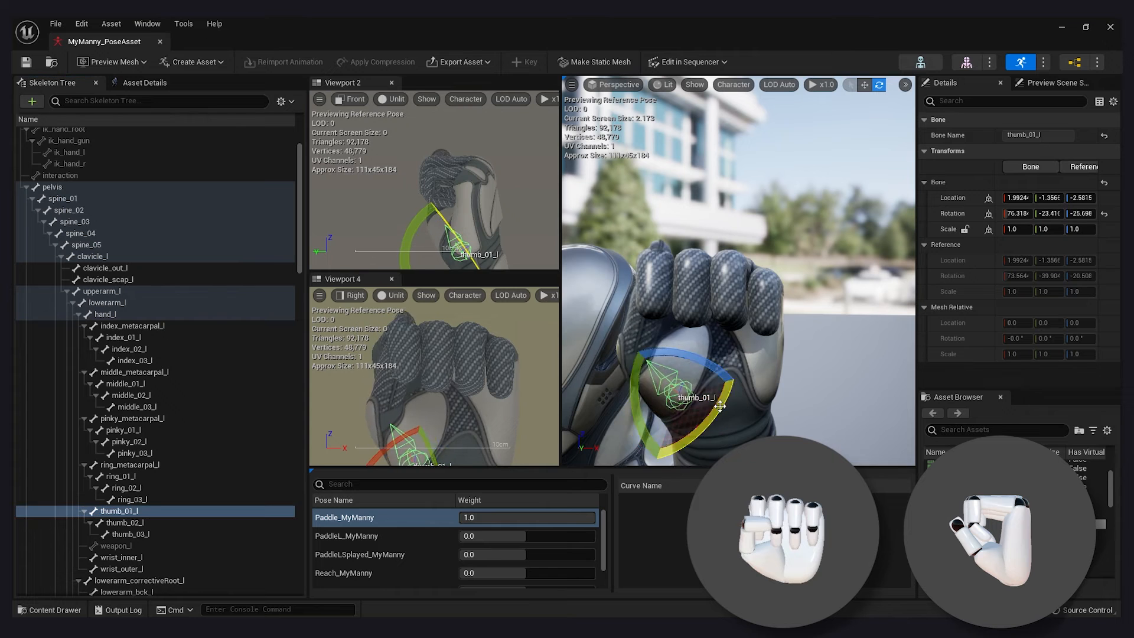
{"action": "left_click_drag", "start_coordinate": [720, 406], "coordinate": [731, 384]}
{"action": "left_click", "coordinate": [124, 522]}
{"action": "left_click_drag", "start_coordinate": [679, 311], "coordinate": [640, 260]}
{"action": "left_click", "coordinate": [131, 534]}
{"action": "left_click_drag", "start_coordinate": [675, 265], "coordinate": [717, 320]}
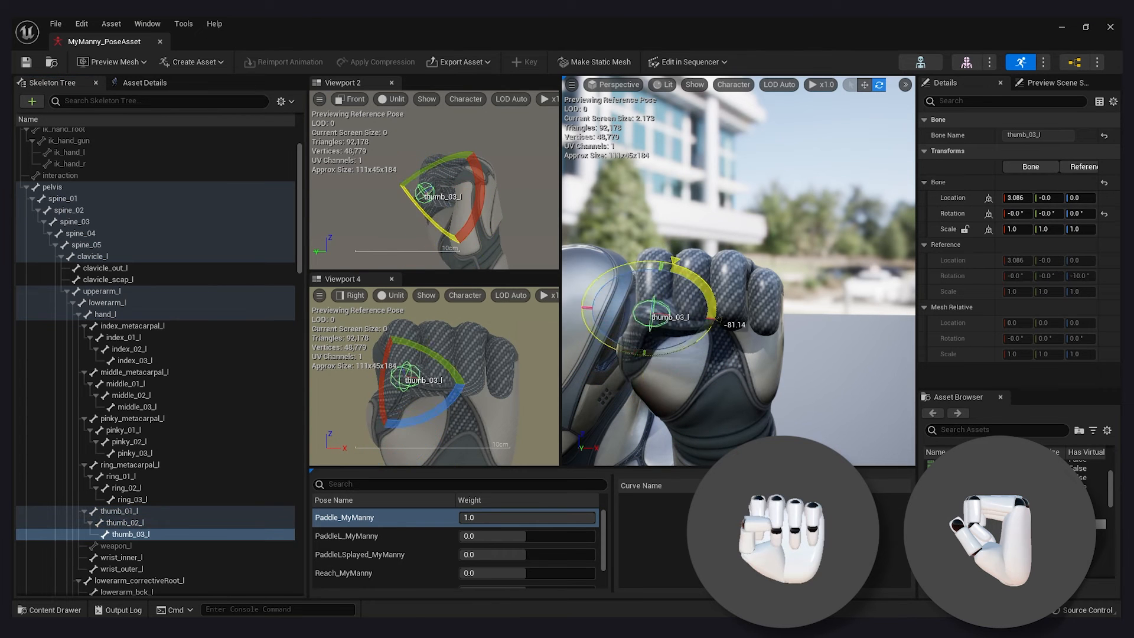
Step: Refine the thumb's base and middle rotation in the left fist through thumb_01_l and thumb_02_l
{"action": "left_click", "coordinate": [119, 511]}
{"action": "left_click_drag", "start_coordinate": [738, 265], "coordinate": [797, 266], "text": "alt"}
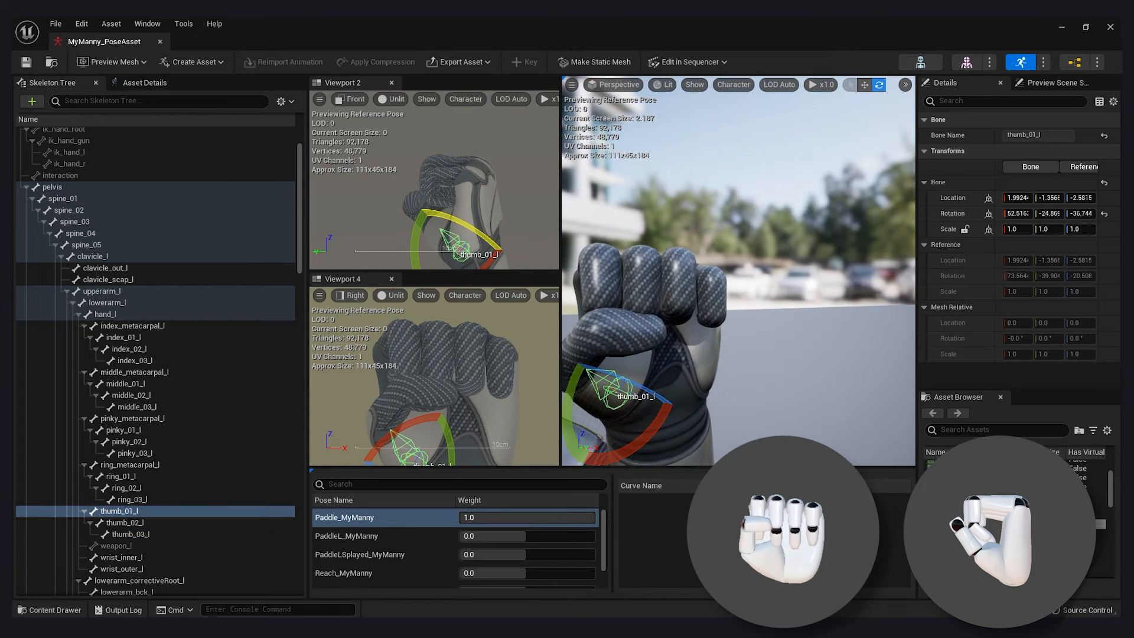
{"action": "left_click_drag", "start_coordinate": [645, 442], "coordinate": [586, 354]}
{"action": "left_click", "coordinate": [167, 522]}
{"action": "left_click", "coordinate": [119, 511]}
{"action": "left_click", "coordinate": [124, 523]}
{"action": "left_click_drag", "start_coordinate": [738, 266], "coordinate": [774, 266], "text": "alt"}
{"action": "left_click_drag", "start_coordinate": [656, 313], "coordinate": [636, 339]}
{"action": "middle_click_drag", "start_coordinate": [636, 340], "coordinate": [668, 339]}
Step: Fine-tune the thumb's tip and middle joint through thumb_03_l and thumb_02_l, and clear the bone selection
{"action": "left_click", "coordinate": [131, 535]}
{"action": "left_click_drag", "start_coordinate": [678, 355], "coordinate": [662, 364]}
{"action": "left_click_drag", "start_coordinate": [797, 355], "coordinate": [709, 354], "text": "alt"}
{"action": "left_click", "coordinate": [125, 523]}
{"action": "left_click_drag", "start_coordinate": [768, 331], "coordinate": [745, 325], "text": "alt"}
{"action": "left_click_drag", "start_coordinate": [673, 277], "coordinate": [656, 266]}
{"action": "left_click", "coordinate": [824, 388]}
{"action": "left_click_drag", "start_coordinate": [824, 389], "coordinate": [880, 388], "text": "alt"}
Step: Insert the current fist pose into MyManny_PoseAsset and name it Fist_MyManny
{"action": "left_click", "coordinate": [191, 62]}
{"action": "mouse_move", "coordinate": [213, 107]}
{"action": "mouse_move", "coordinate": [319, 164]}
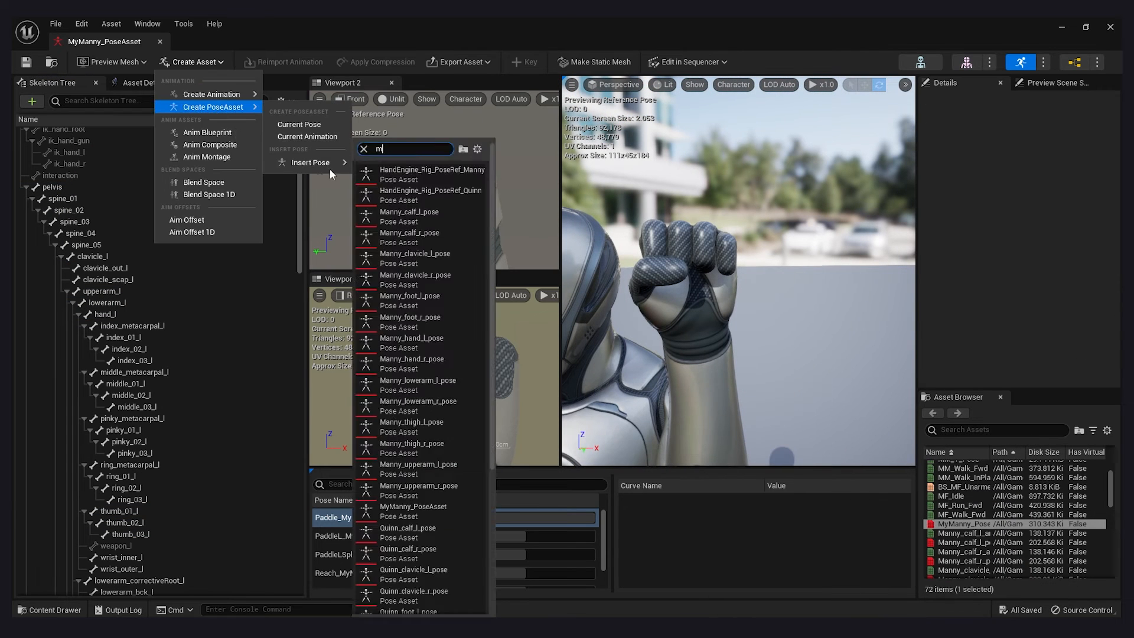
{"action": "left_click", "coordinate": [408, 501]}
{"action": "scroll", "coordinate": [379, 556], "scroll_direction": "down", "scroll_amount": 3}
{"action": "double_click", "coordinate": [378, 582]}
{"action": "type", "text": "Fist_MyManny"}
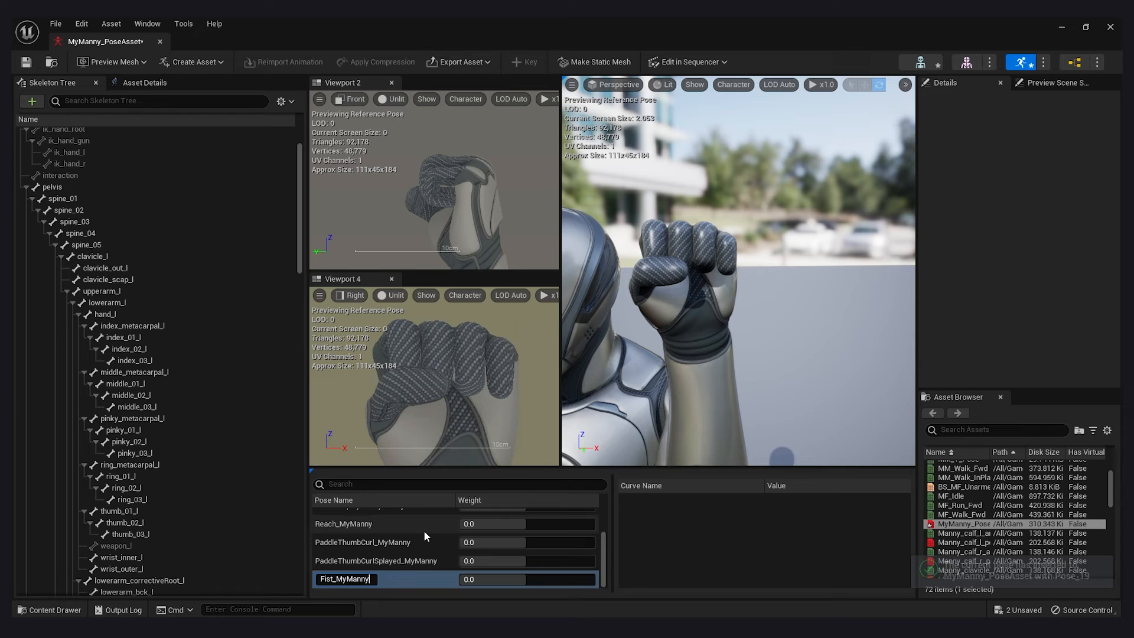
{"action": "key", "text": "Return"}
Step: Select the bones down to the end of the skeleton tree and reset their transforms
{"action": "left_click", "coordinate": [256, 393]}
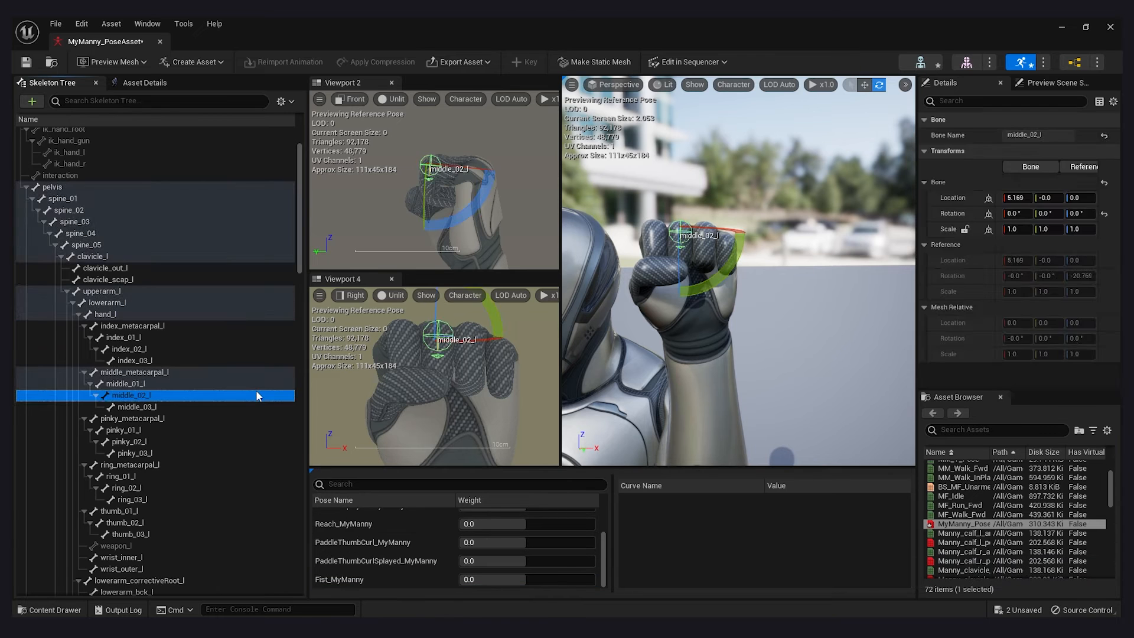
{"action": "key", "text": "shift+End"}
{"action": "right_click", "coordinate": [254, 390]}
{"action": "mouse_move", "coordinate": [301, 495]}
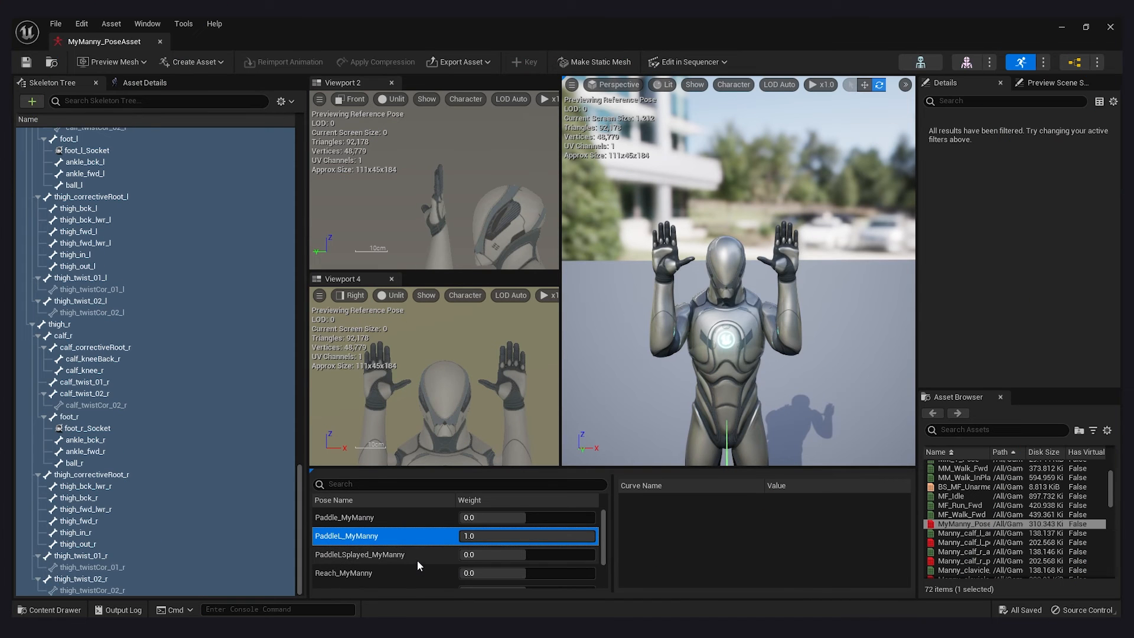
Step: Preview the saved poses PaddleLSplayed_MyManny, Reach_MyManny and PaddleThumbCurl_MyManny on the mesh
{"action": "left_click", "coordinate": [417, 560]}
{"action": "left_click", "coordinate": [413, 575]}
{"action": "scroll", "coordinate": [419, 568], "scroll_direction": "down", "scroll_amount": 1}
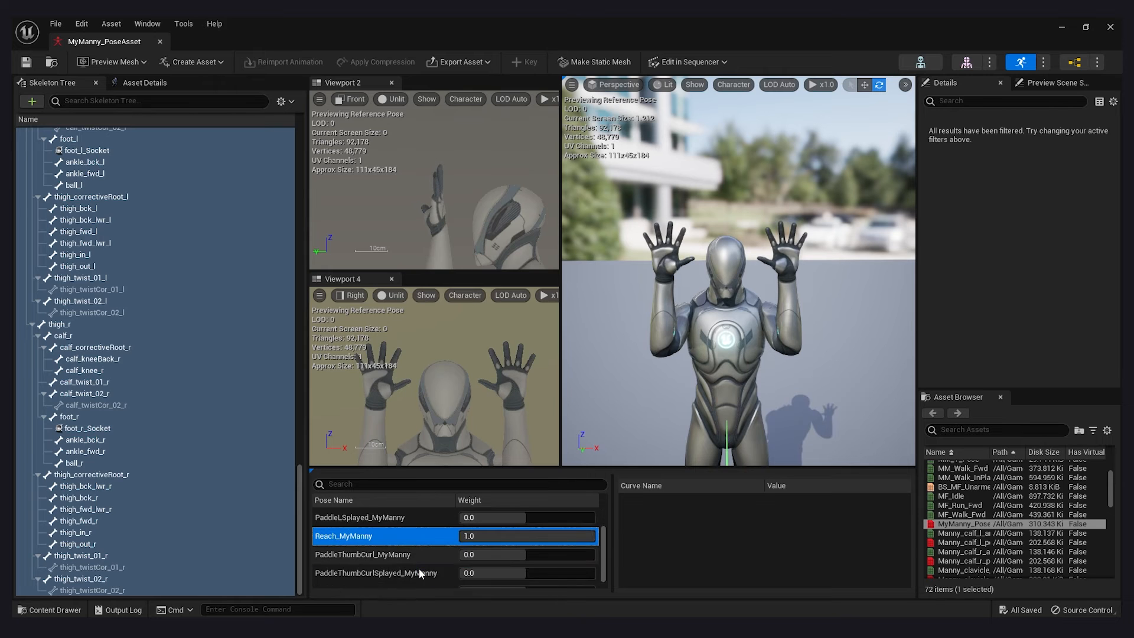
{"action": "scroll", "coordinate": [420, 568], "scroll_direction": "down", "scroll_amount": 1}
{"action": "left_click", "coordinate": [420, 540]}
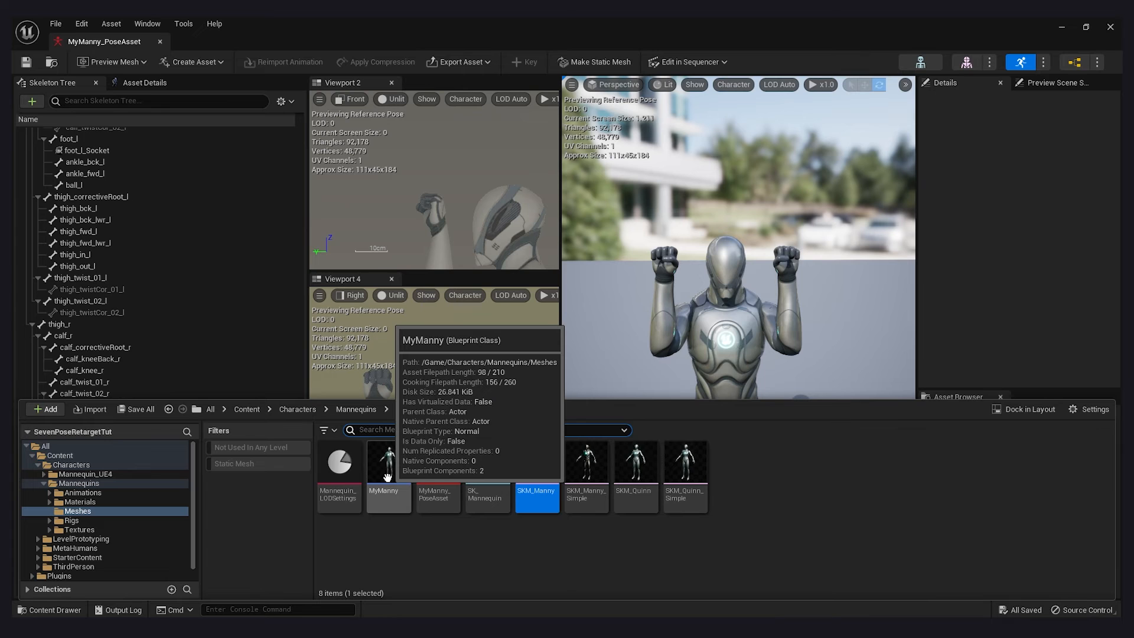
Step: In the MyManny blueprint, set Target_SkeletalMesh's Anim Class to HandEngine_Rig_Example_Manny_ABP, and compile and save the blueprint
{"action": "double_click", "coordinate": [387, 478]}
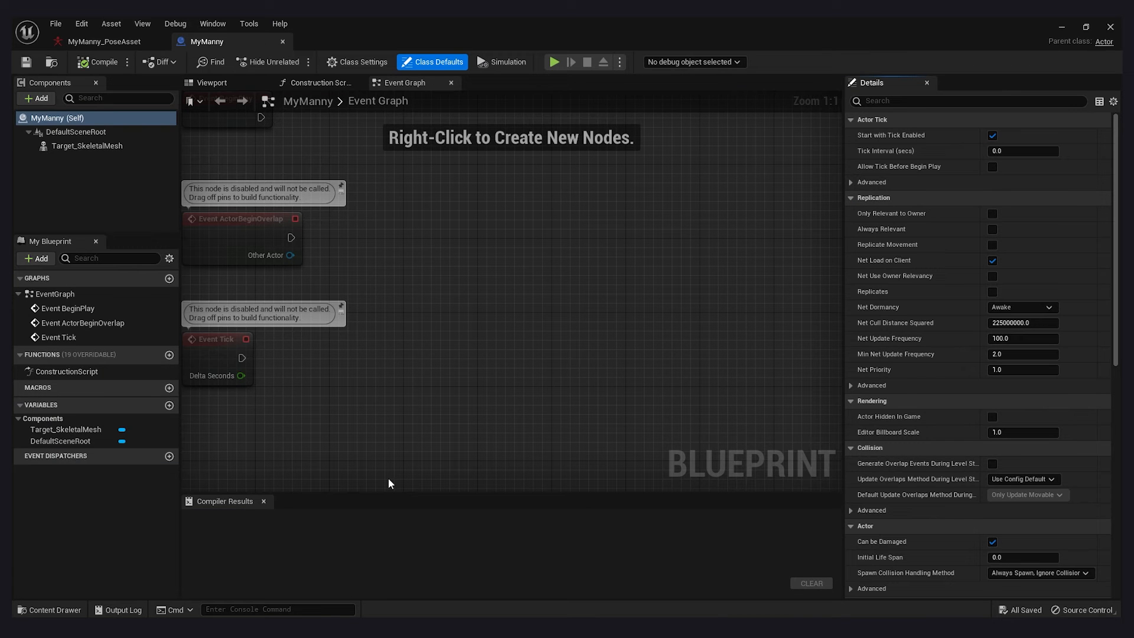
{"action": "left_click", "coordinate": [97, 146]}
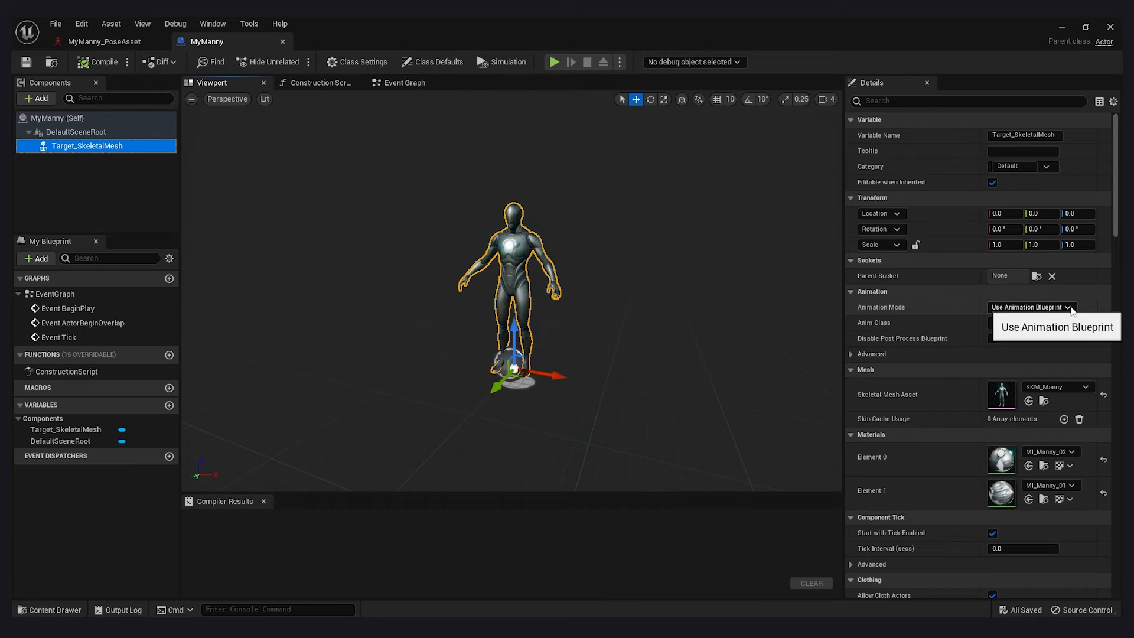
{"action": "left_click", "coordinate": [1021, 324]}
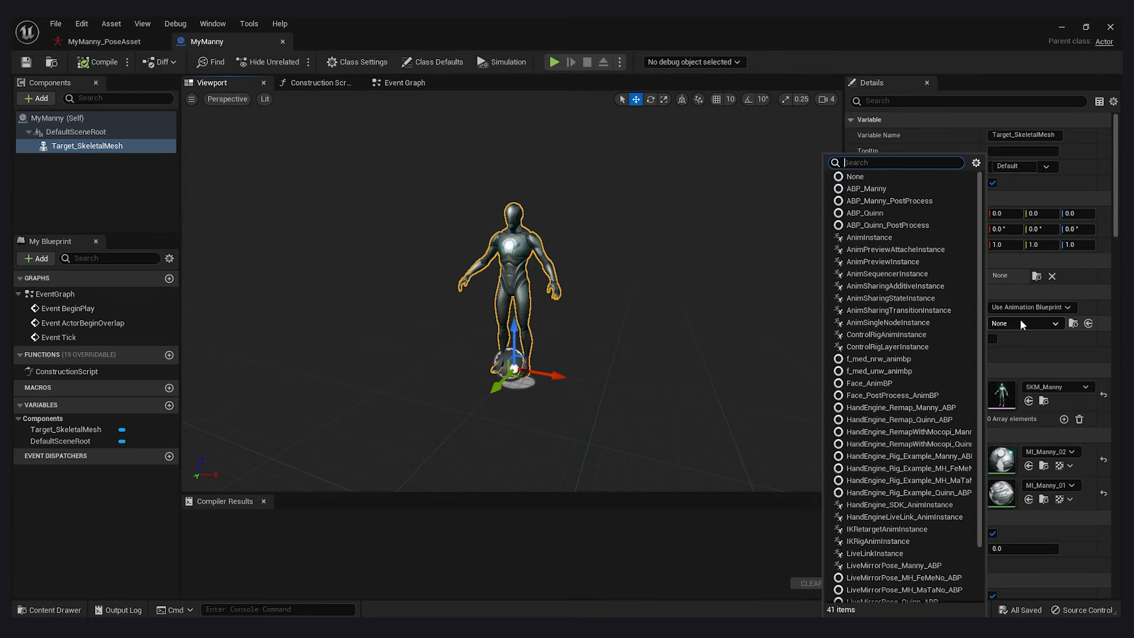
{"action": "type", "text": "Example"}
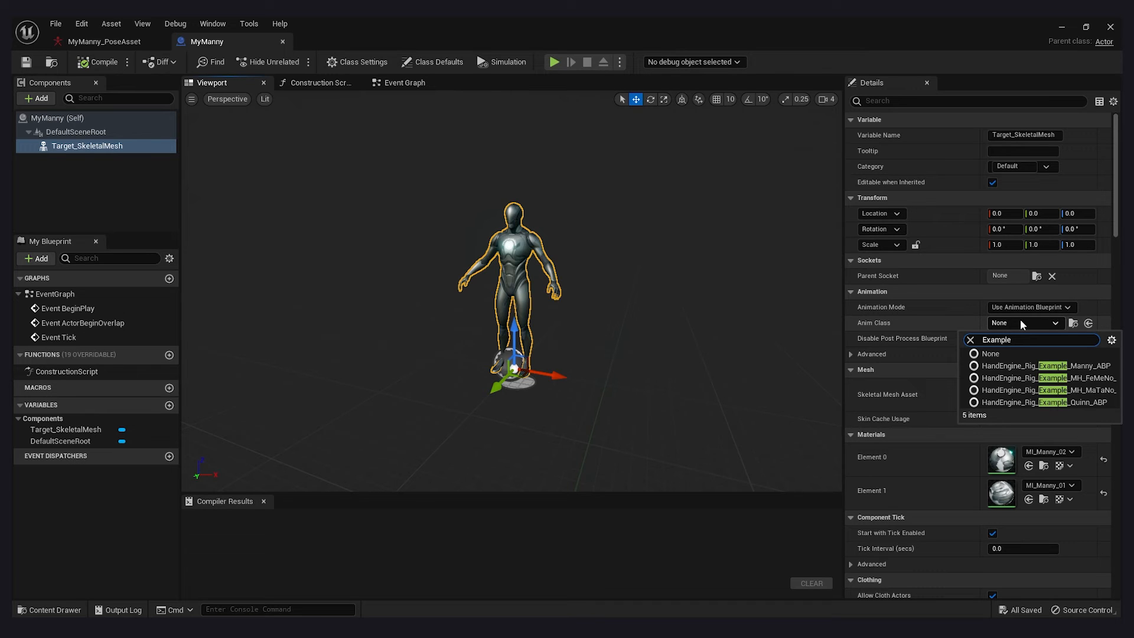
{"action": "left_click", "coordinate": [1099, 367]}
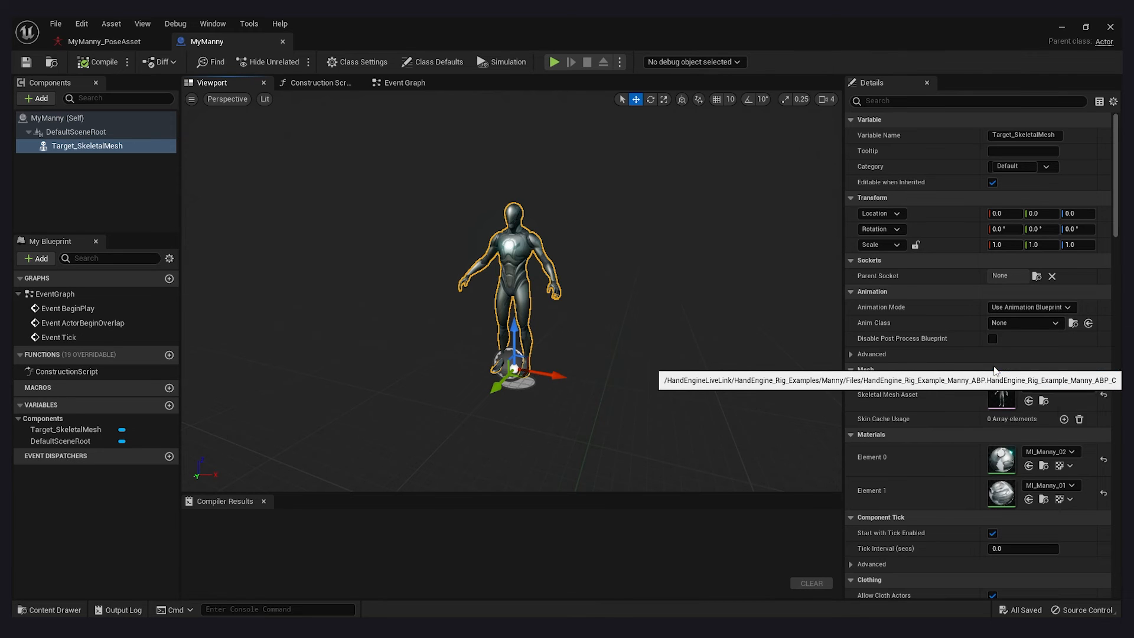
{"action": "left_click", "coordinate": [99, 62]}
{"action": "left_click", "coordinate": [25, 63]}
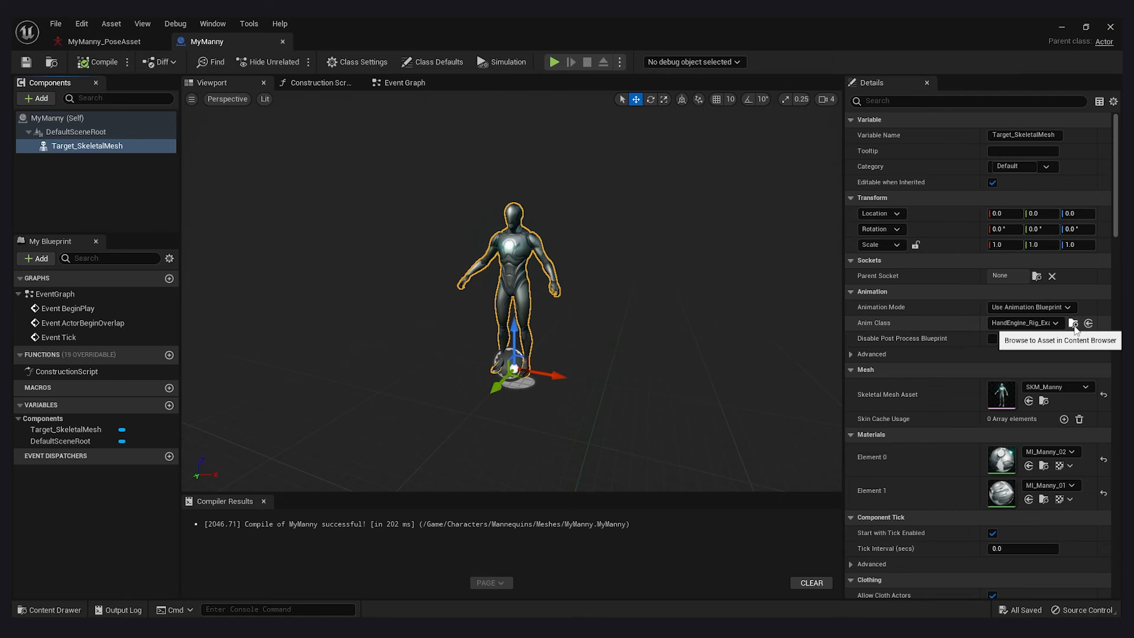
Step: Open HandEngine_Rig_Example_Manny_ABP and set the HandPose References variable's default value to MyManny_PoseAsset
{"action": "left_click", "coordinate": [1074, 325]}
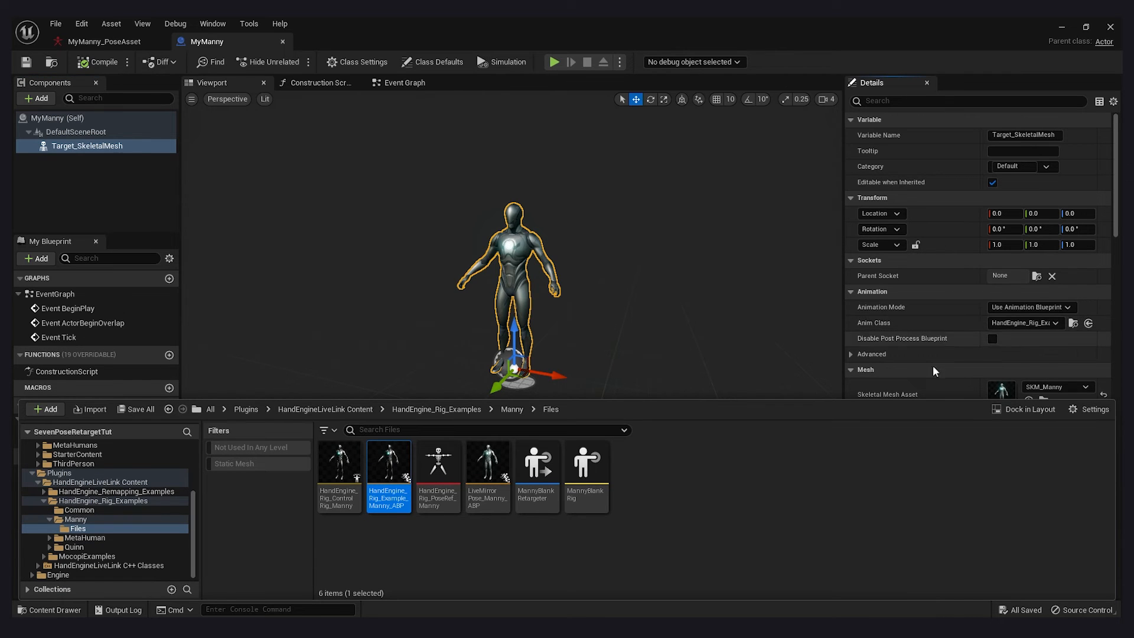
{"action": "double_click", "coordinate": [383, 461]}
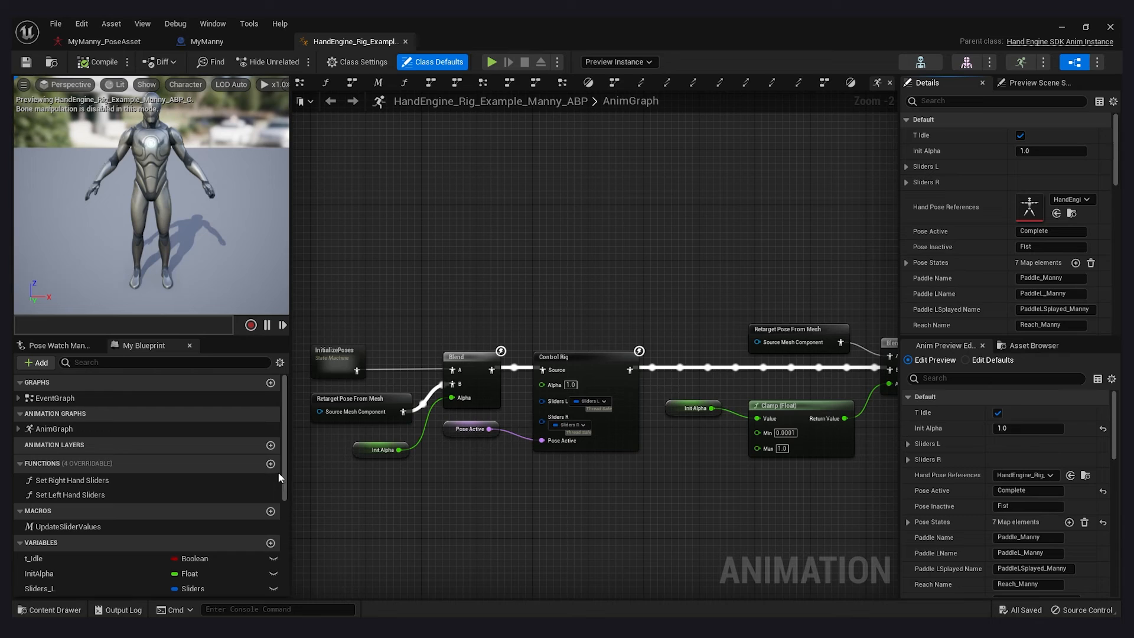
{"action": "left_click_drag", "start_coordinate": [286, 470], "coordinate": [279, 536]}
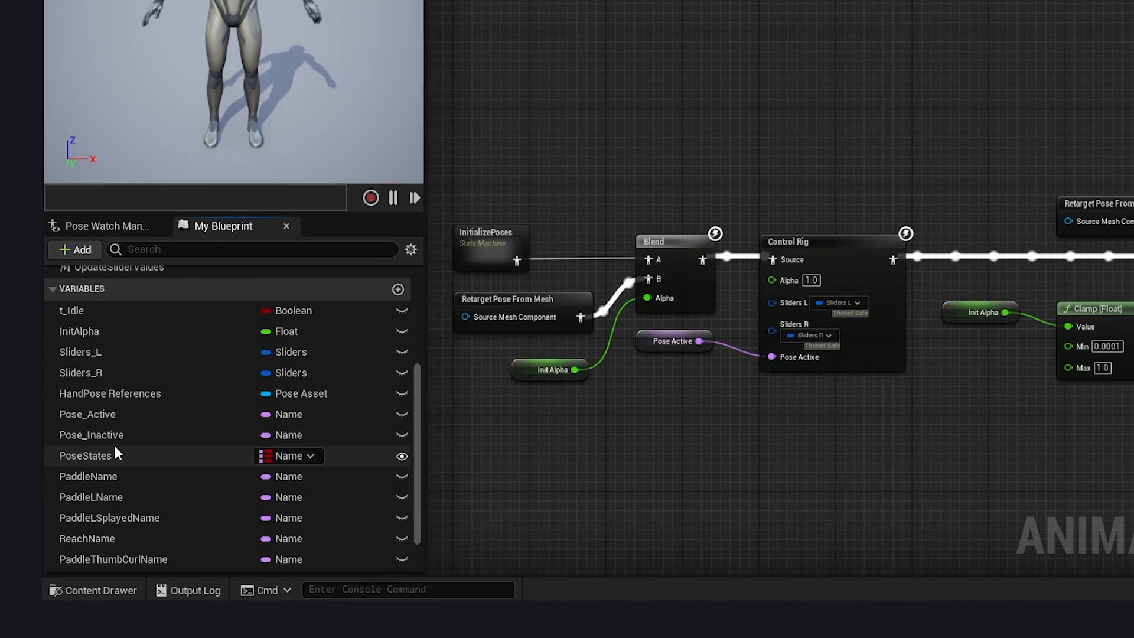
{"action": "left_click", "coordinate": [137, 392]}
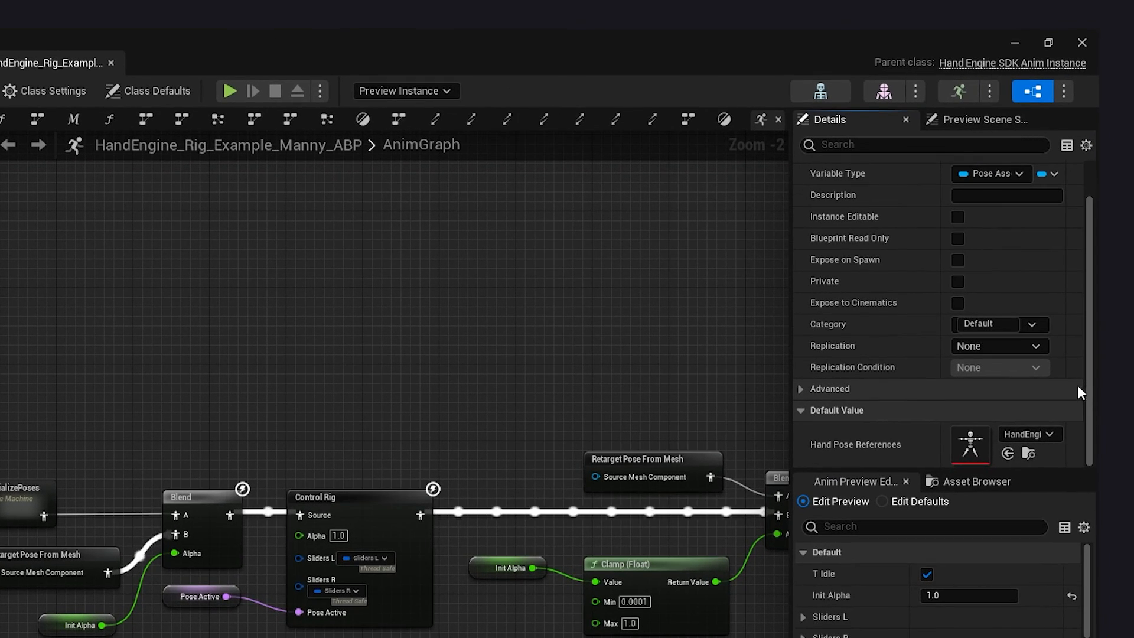
{"action": "left_click", "coordinate": [1033, 442]}
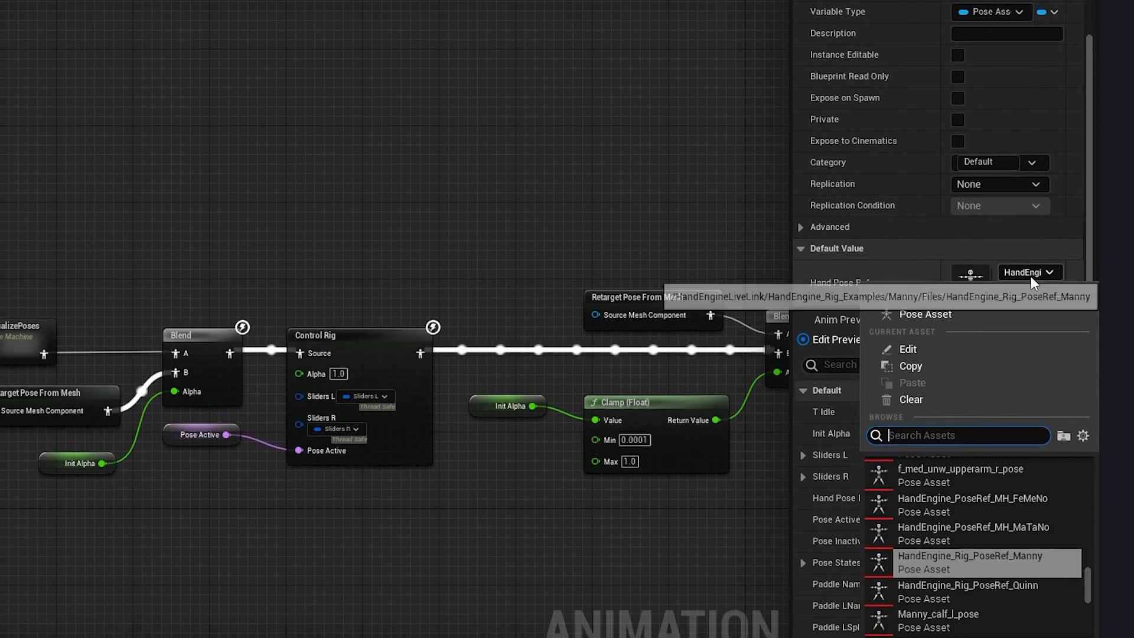
{"action": "type", "text": "MyMa"}
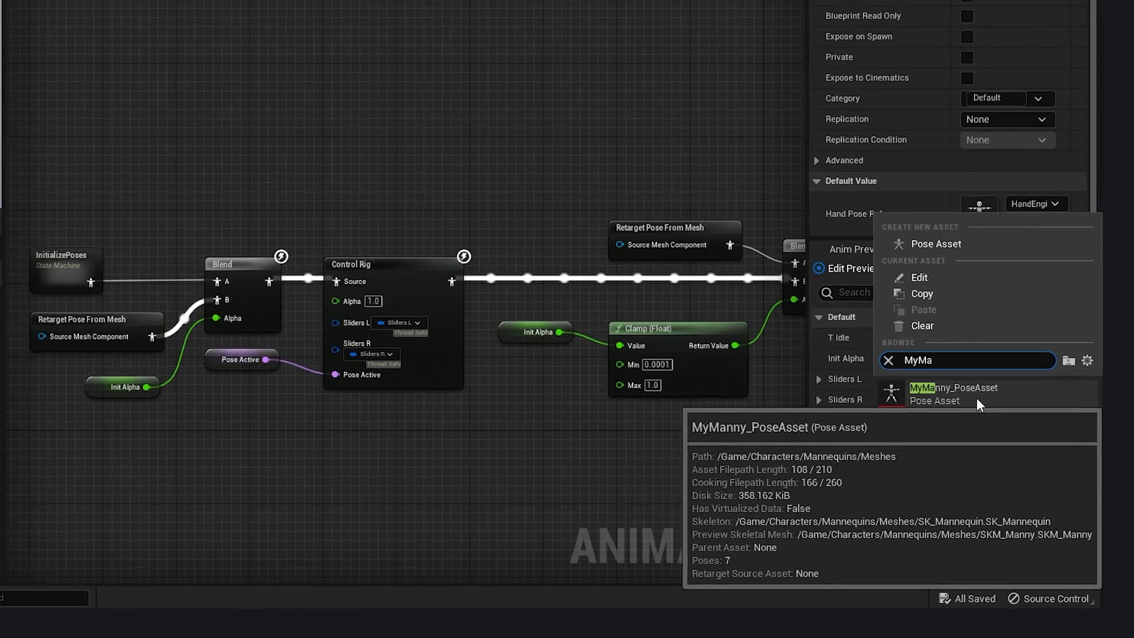
{"action": "left_click", "coordinate": [968, 388]}
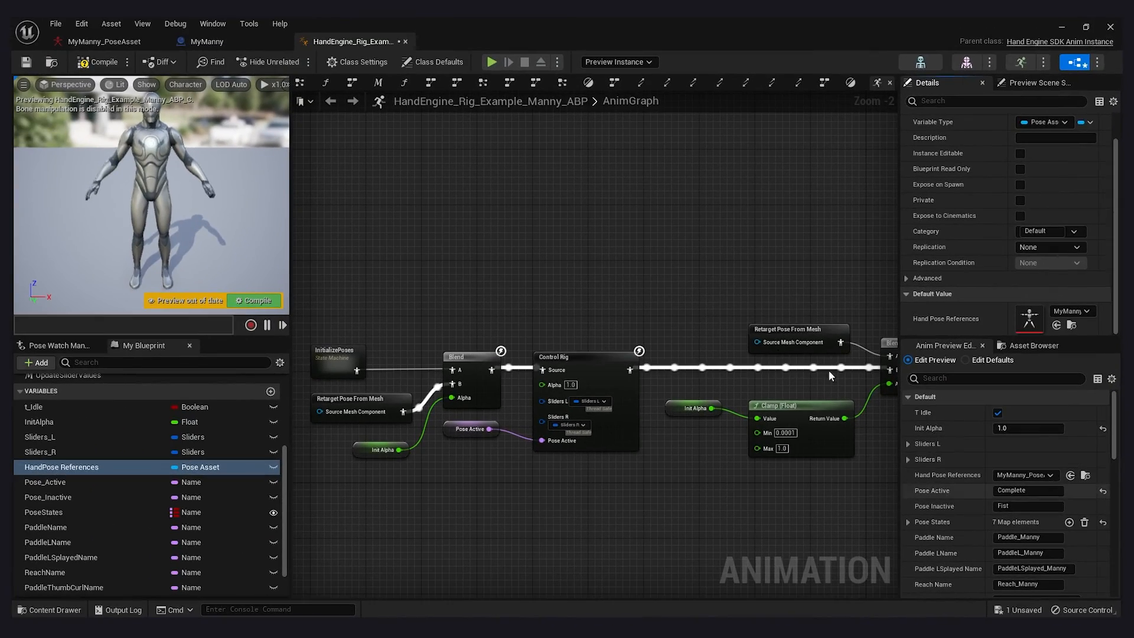
Step: In the class defaults, set Paddle Name to Paddle_MyManny and Paddle LName to PaddleL_MyManny
{"action": "left_click", "coordinate": [449, 62]}
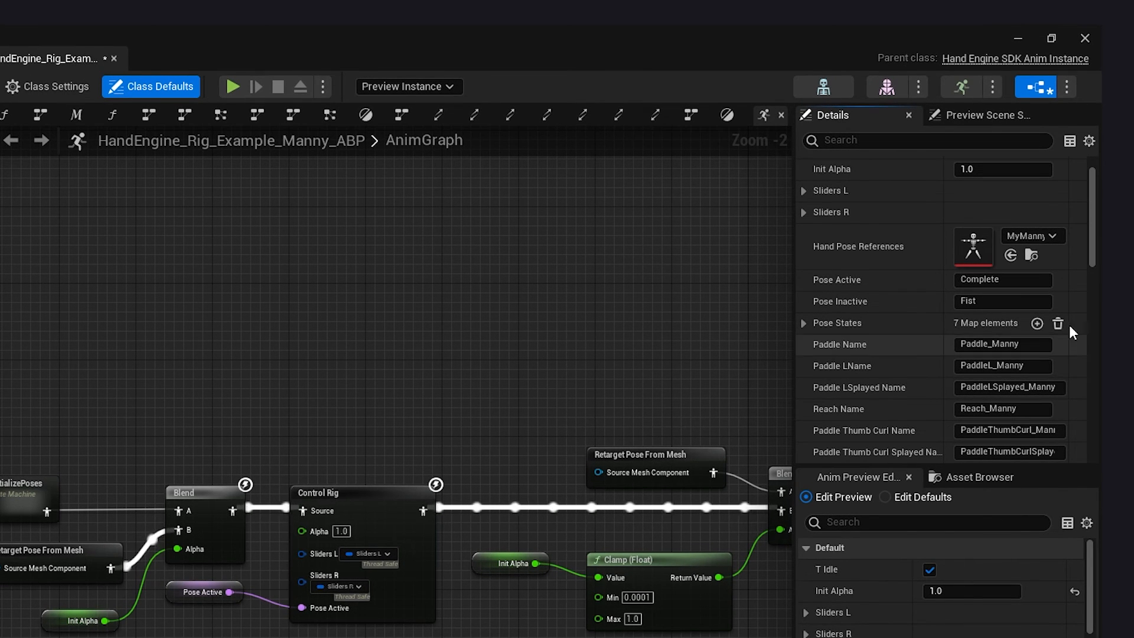
{"action": "scroll", "coordinate": [1089, 260], "scroll_direction": "down", "scroll_amount": 5}
{"action": "left_click_drag", "start_coordinate": [1096, 260], "coordinate": [1093, 225]}
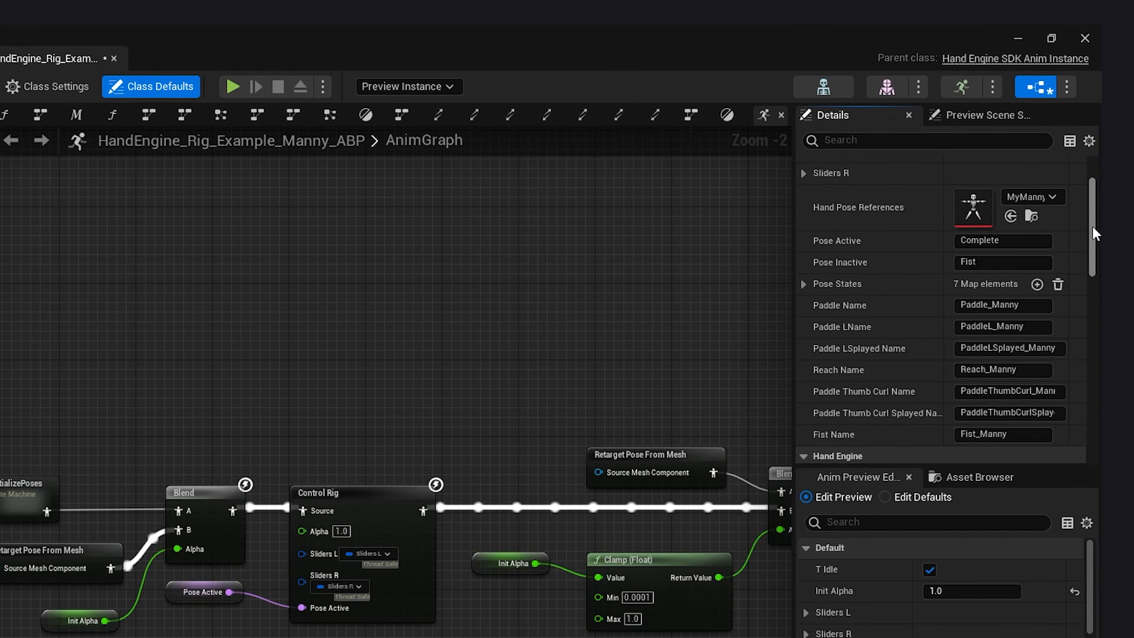
{"action": "left_click", "coordinate": [1005, 303]}
{"action": "left_click", "coordinate": [1014, 330]}
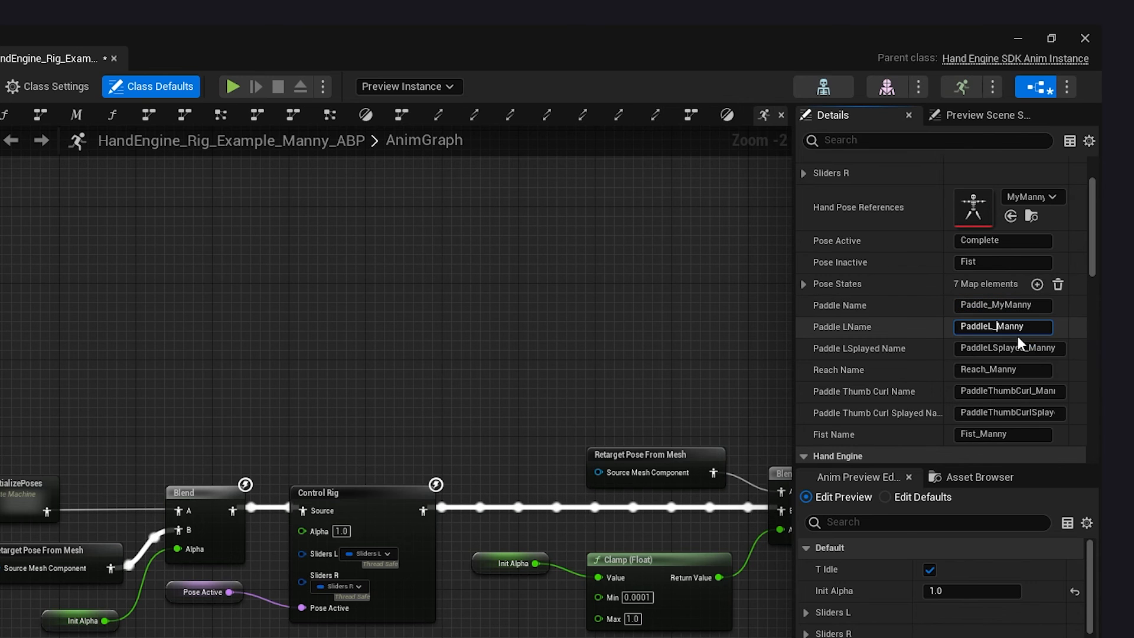
{"action": "key", "text": "Left"}
{"action": "key", "text": "Left"}
{"action": "key", "text": "Left"}
{"action": "key", "text": "Left"}
{"action": "key", "text": "Left"}
{"action": "type", "text": "My"}
Step: Set Paddle LSplayed Name to PaddleLSplayed_MyManny and Reach Name to Reach_MyManny
{"action": "left_click", "coordinate": [1028, 353]}
{"action": "key", "text": "Left"}
{"action": "key", "text": "Left"}
{"action": "key", "text": "Left"}
{"action": "key", "text": "Left"}
{"action": "key", "text": "Left"}
{"action": "type", "text": "My"}
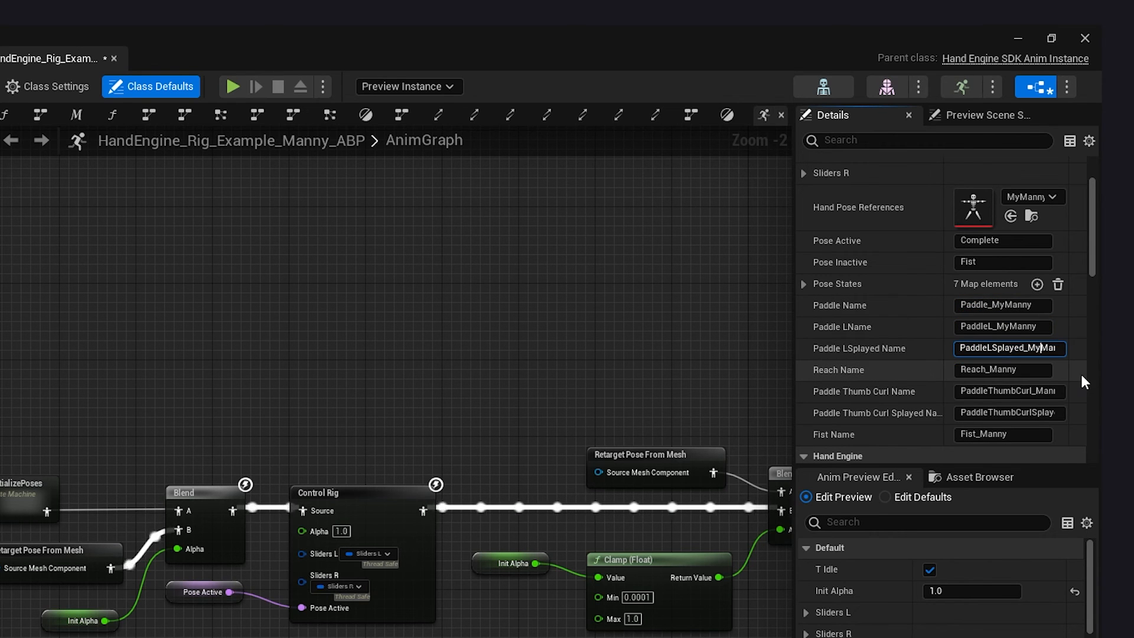
{"action": "left_click", "coordinate": [987, 371]}
{"action": "type", "text": "My"}
Step: Set Paddle Thumb Curl Name to PaddleThumbCurl_MyManny and Paddle Thumb Curl Splayed Name to PaddleThumbCurlSplayed_MyManny
{"action": "left_click", "coordinate": [1037, 393]}
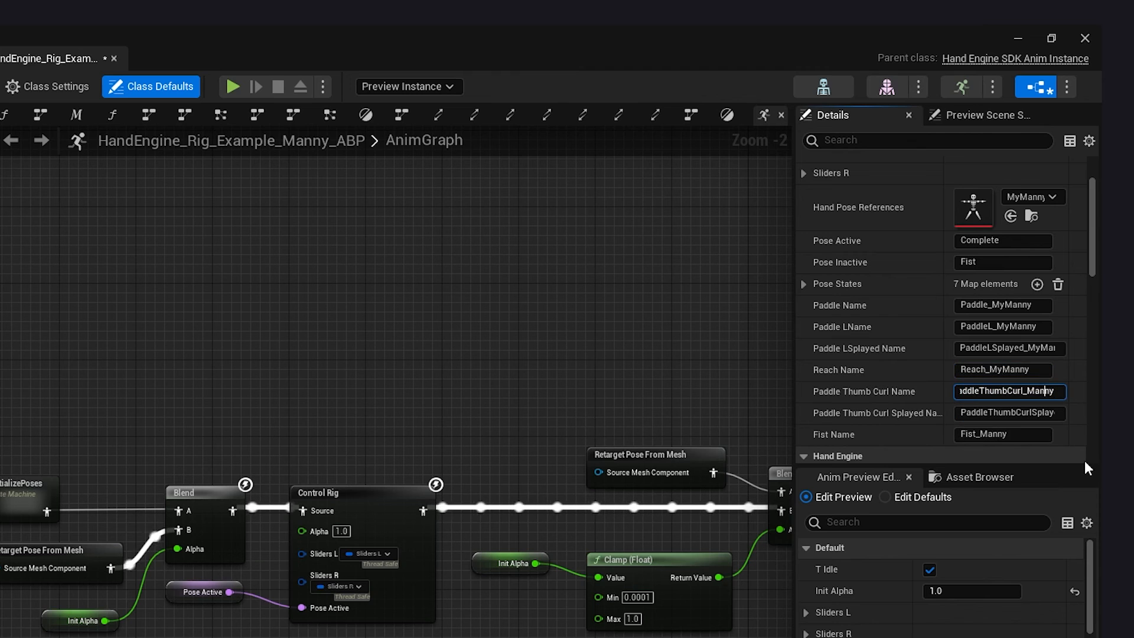
{"action": "key", "text": "Left"}
{"action": "key", "text": "Left"}
{"action": "key", "text": "Left"}
{"action": "key", "text": "Left"}
{"action": "key", "text": "Left"}
{"action": "type", "text": "My"}
{"action": "left_click", "coordinate": [1046, 414]}
{"action": "key", "text": "Left"}
{"action": "key", "text": "Left"}
{"action": "key", "text": "Left"}
{"action": "key", "text": "Left"}
{"action": "key", "text": "Left"}
{"action": "type", "text": "My"}
Step: Set Fist Name to Fist_MyManny and compile the animation blueprint
{"action": "left_click", "coordinate": [1049, 434]}
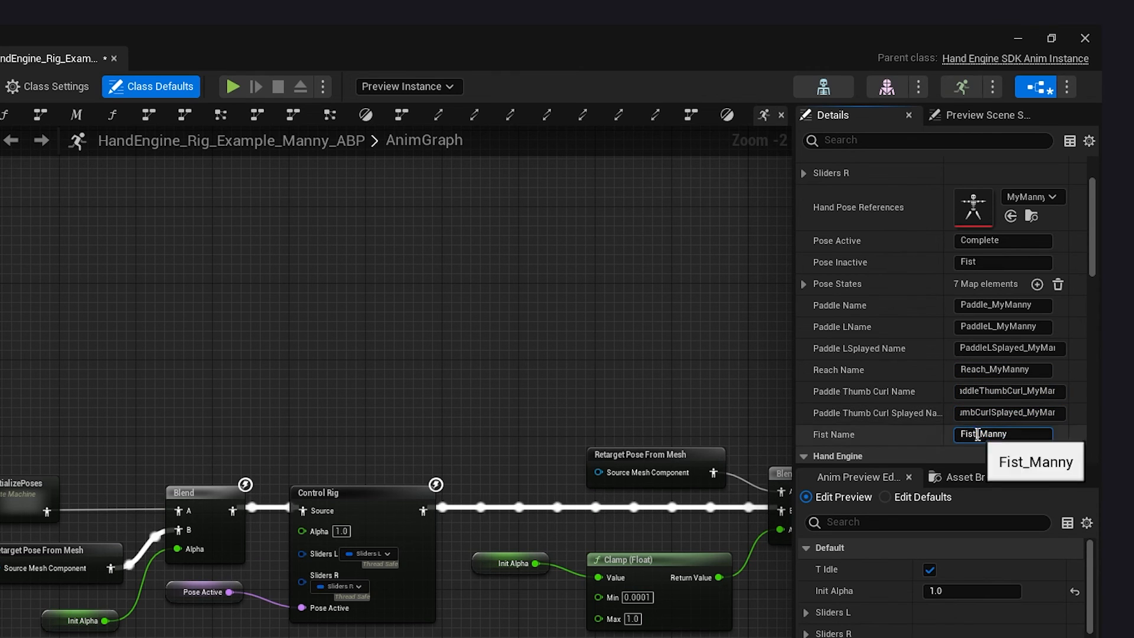
{"action": "key", "text": "Left"}
{"action": "key", "text": "Left"}
{"action": "key", "text": "Left"}
{"action": "key", "text": "Left"}
{"action": "key", "text": "Left"}
{"action": "type", "text": "My"}
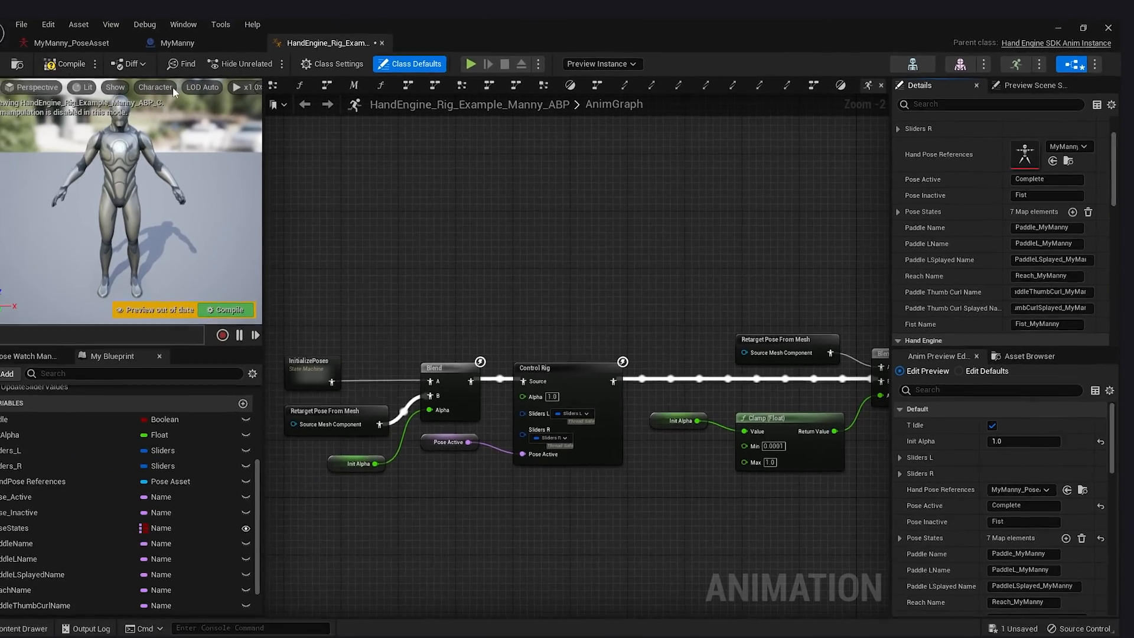
{"action": "left_click", "coordinate": [66, 64]}
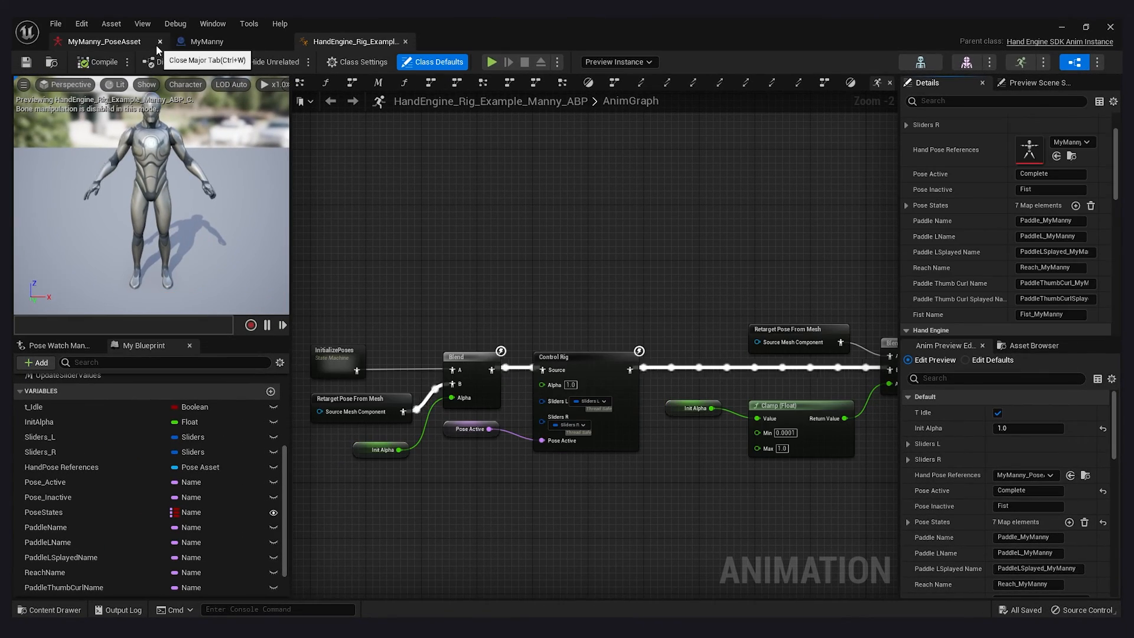
Step: Open Live Link and add a HandEngine source at address 127.0.0.1
{"action": "left_click", "coordinate": [210, 25]}
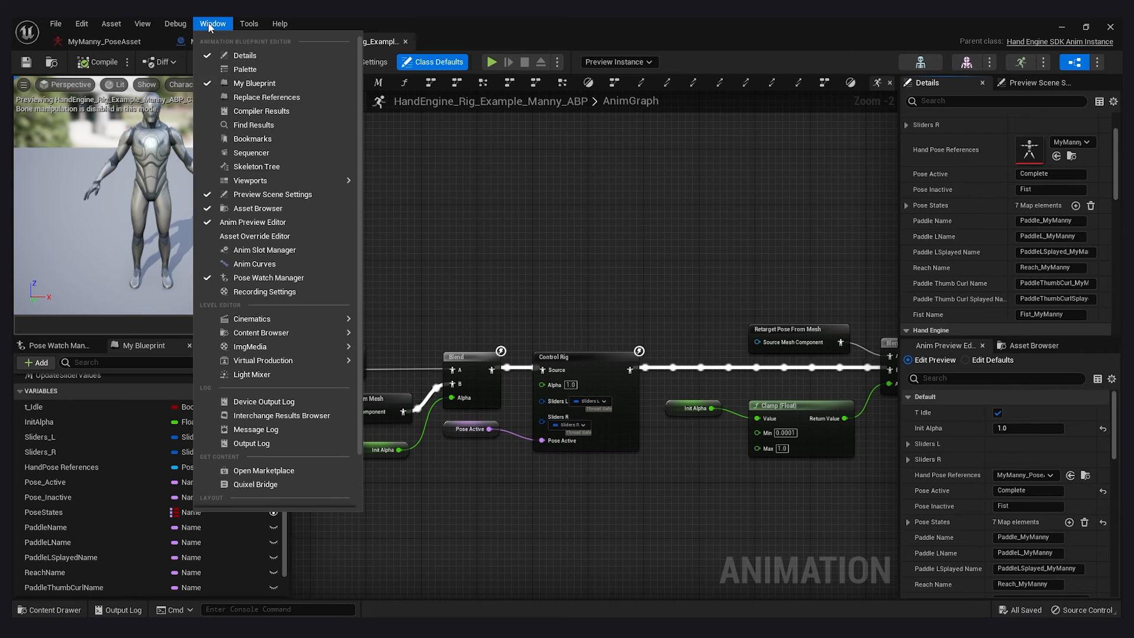
{"action": "mouse_move", "coordinate": [294, 338]}
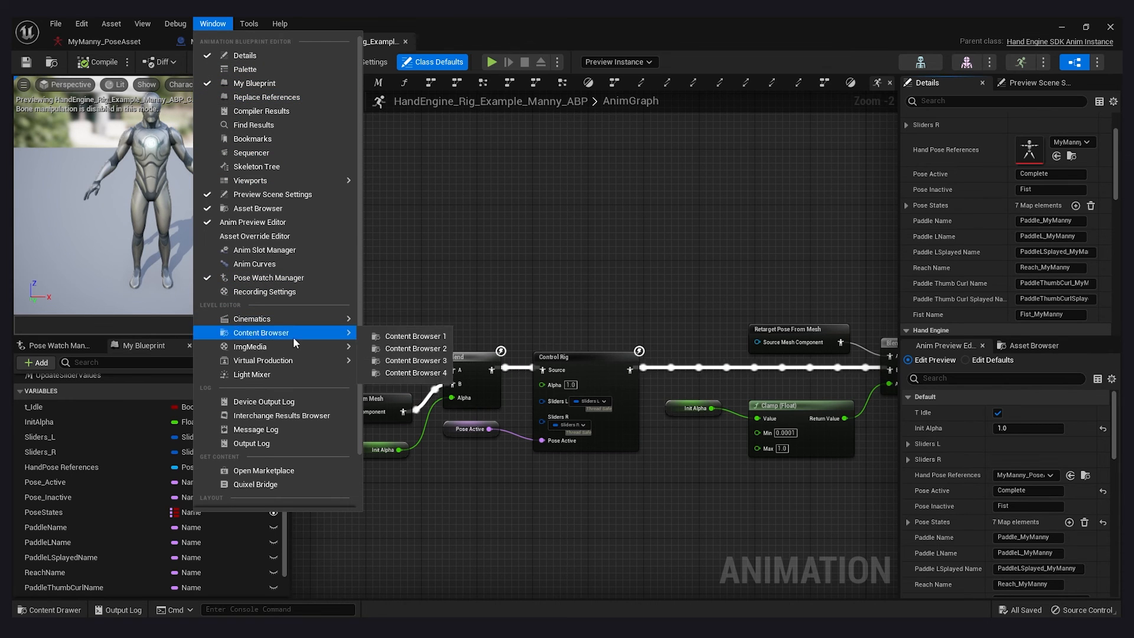
{"action": "mouse_move", "coordinate": [295, 359]}
{"action": "left_click", "coordinate": [373, 360]}
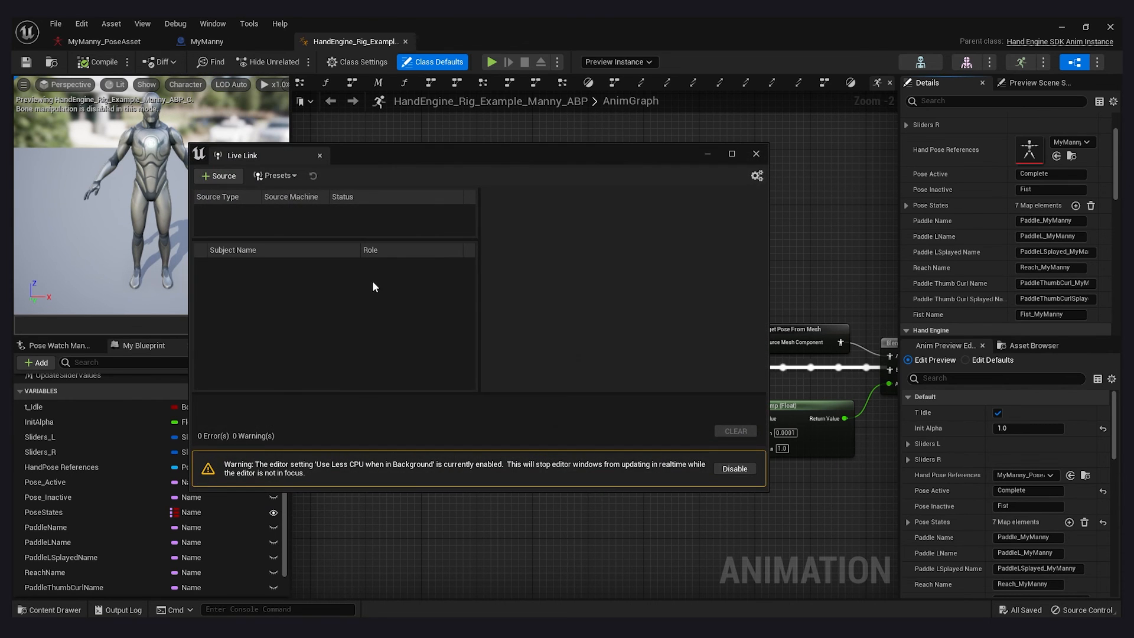
{"action": "left_click", "coordinate": [218, 175]}
{"action": "mouse_move", "coordinate": [267, 208]}
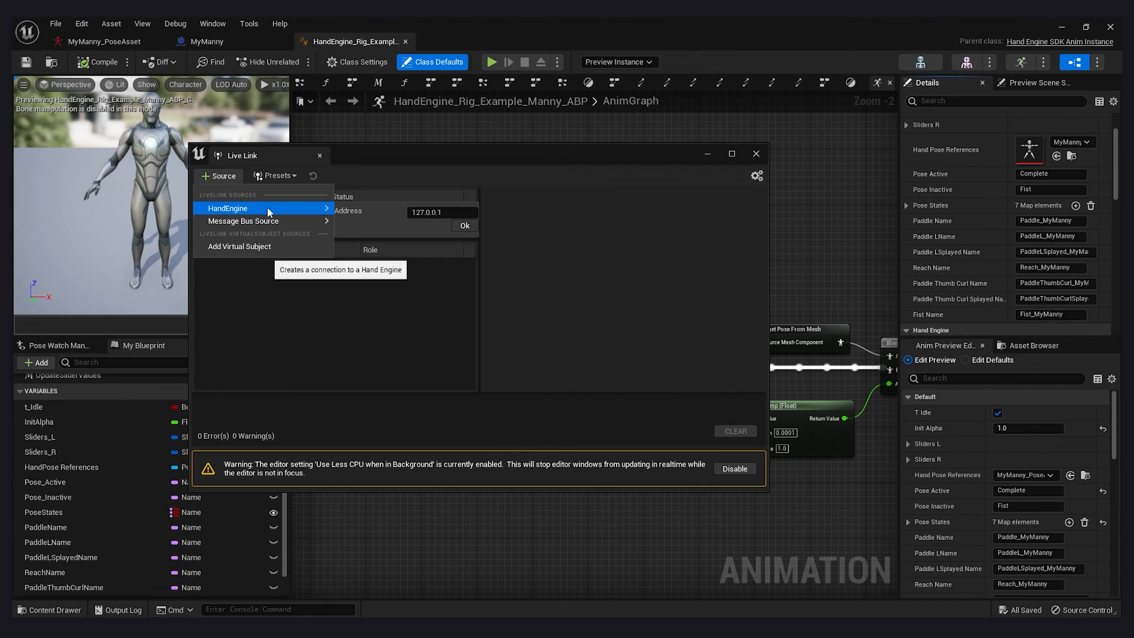
{"action": "left_click", "coordinate": [455, 226]}
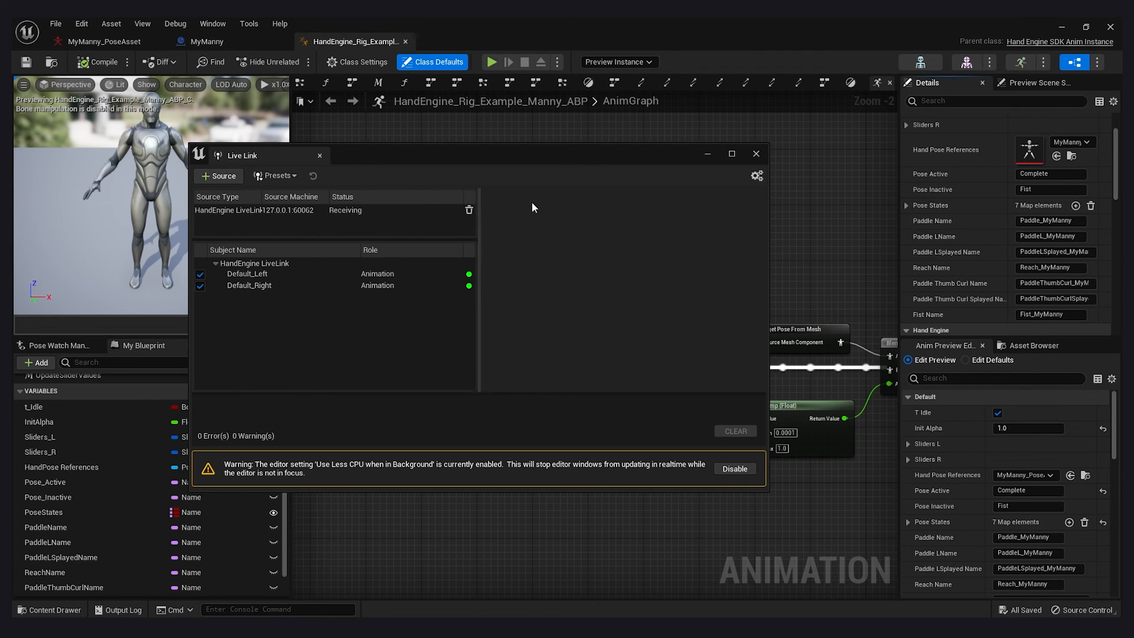
Step: Minimise Live Link and open the SKM_Manny mesh used by Target_SkeletalMesh in the MyManny blueprint
{"action": "left_click", "coordinate": [707, 154]}
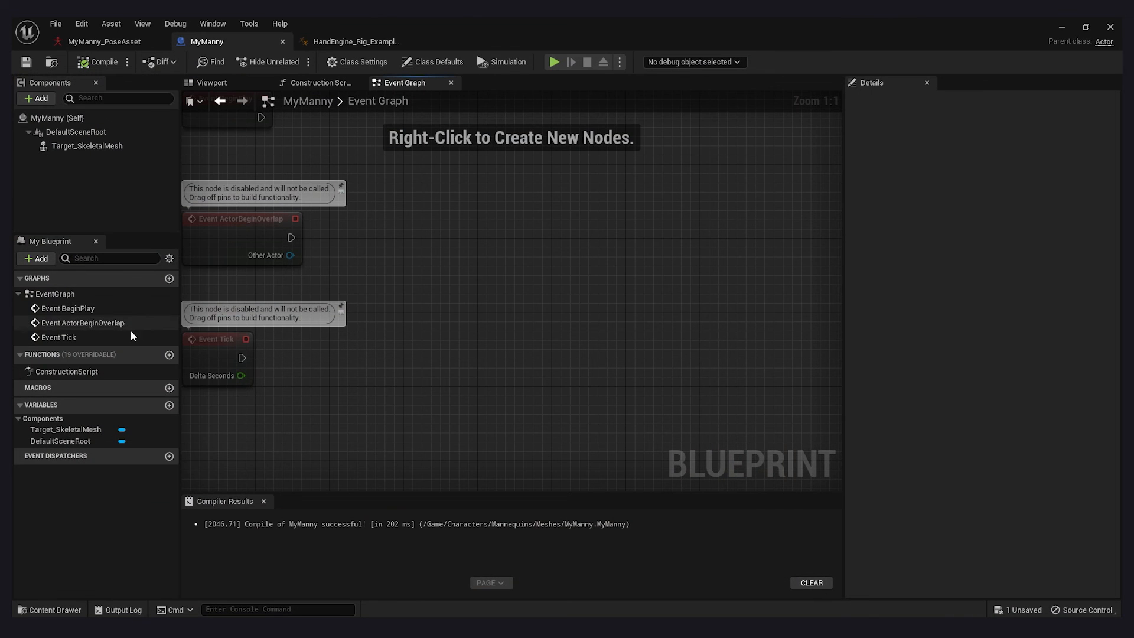
{"action": "left_click", "coordinate": [76, 144]}
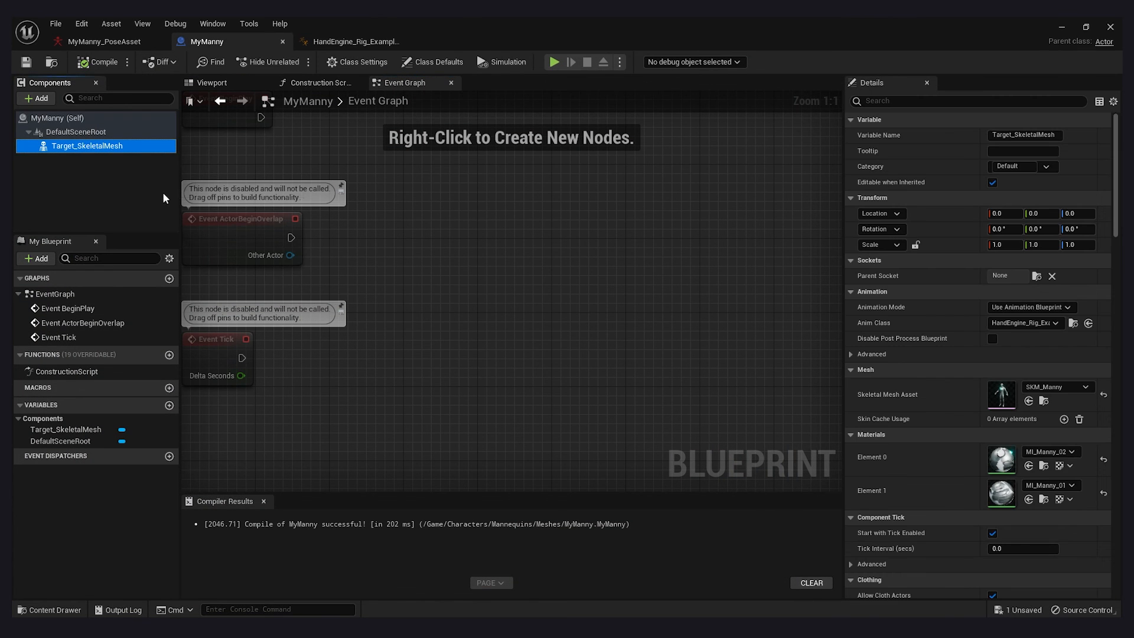
{"action": "double_click", "coordinate": [91, 147]}
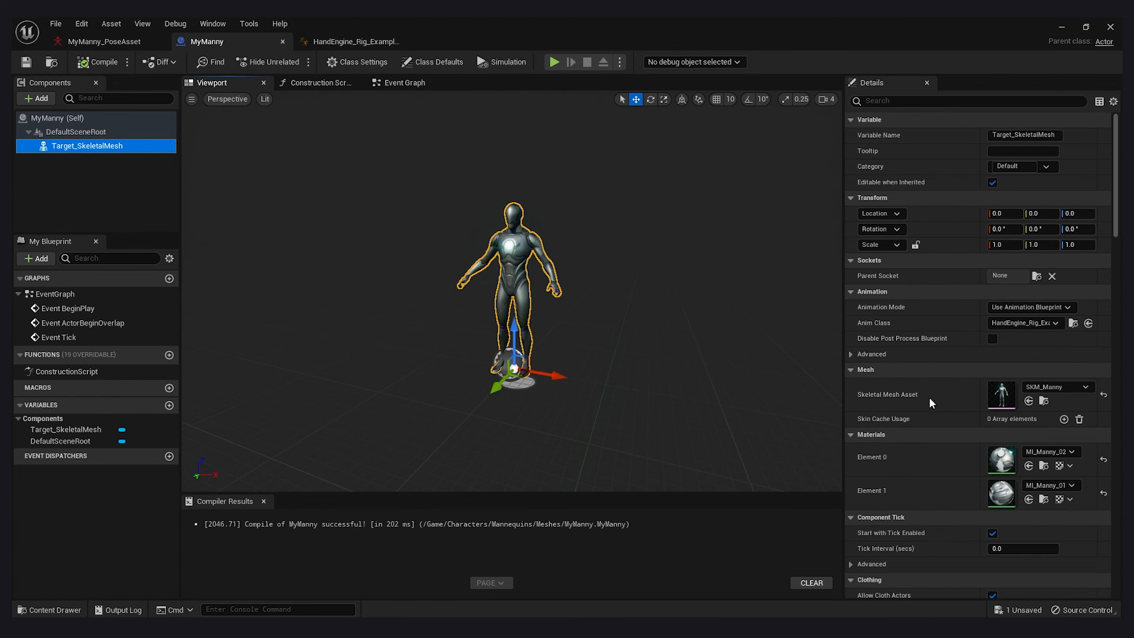
{"action": "left_click", "coordinate": [1044, 401]}
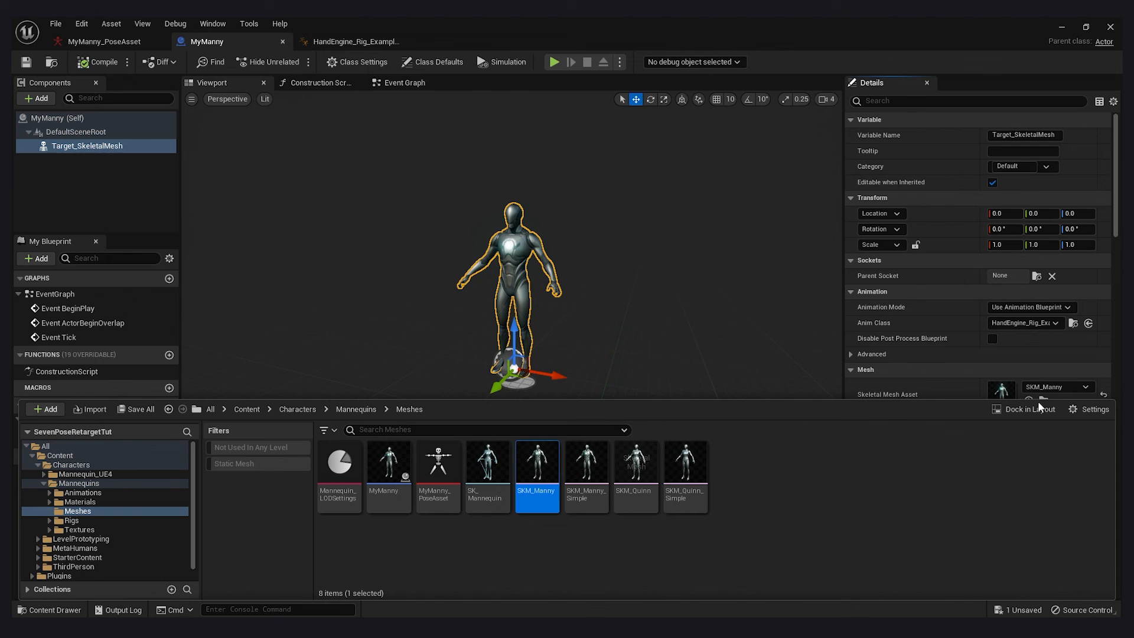
{"action": "double_click", "coordinate": [558, 468]}
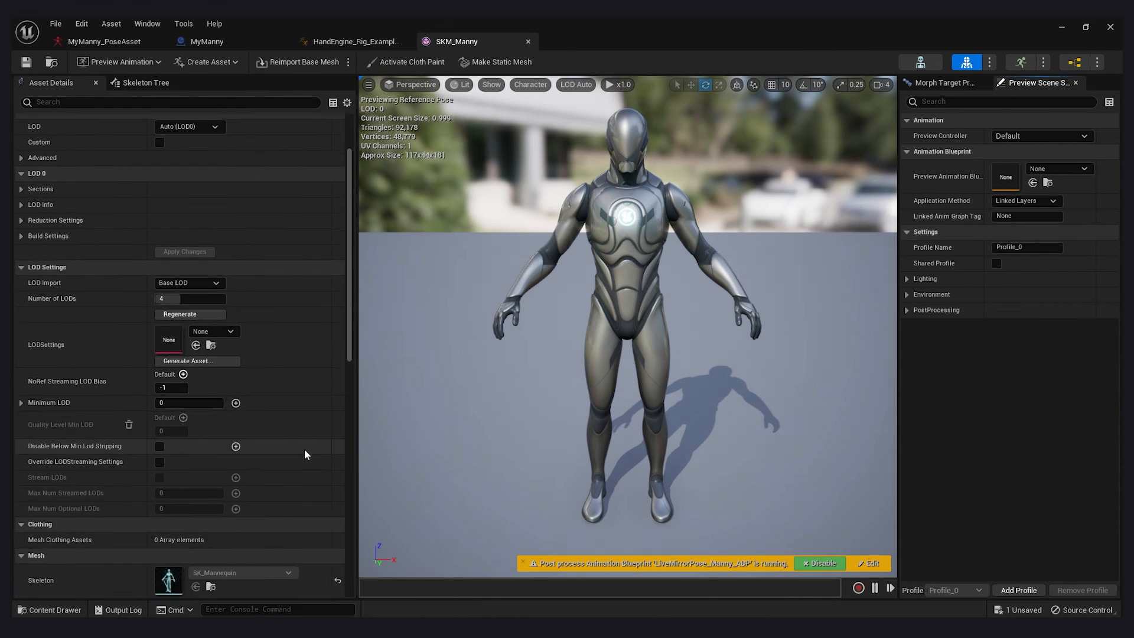
Step: Set SKM_Manny's Post Process Anim Blueprint to ABP_Manny_PostProcess, save the mesh and return to the level
{"action": "scroll", "coordinate": [305, 454], "scroll_direction": "down", "scroll_amount": 10}
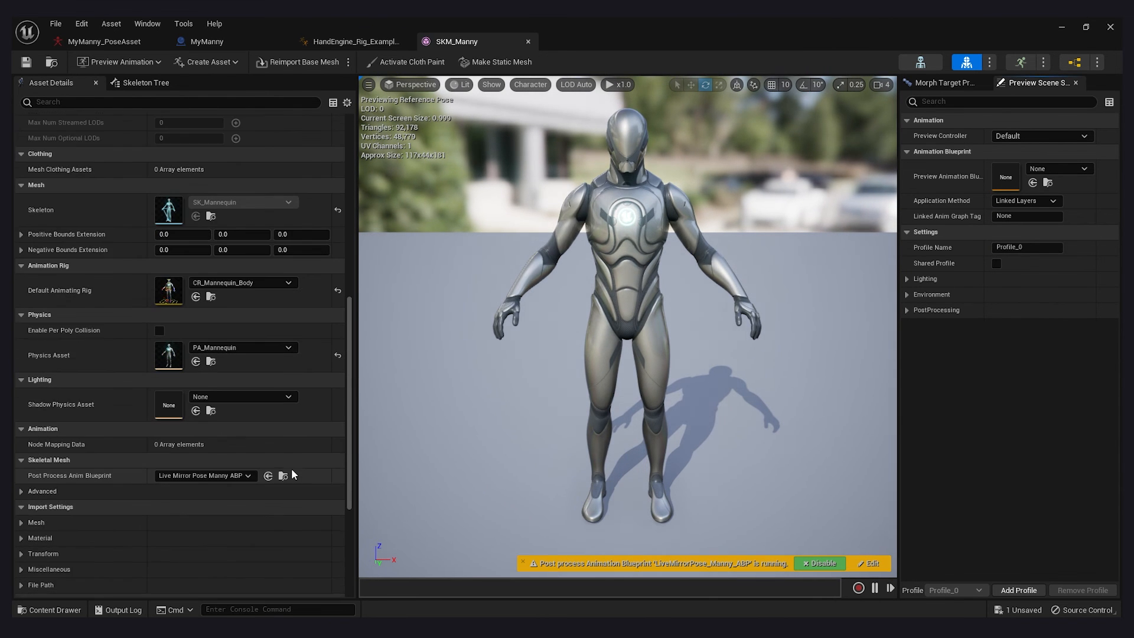
{"action": "left_click", "coordinate": [235, 475]}
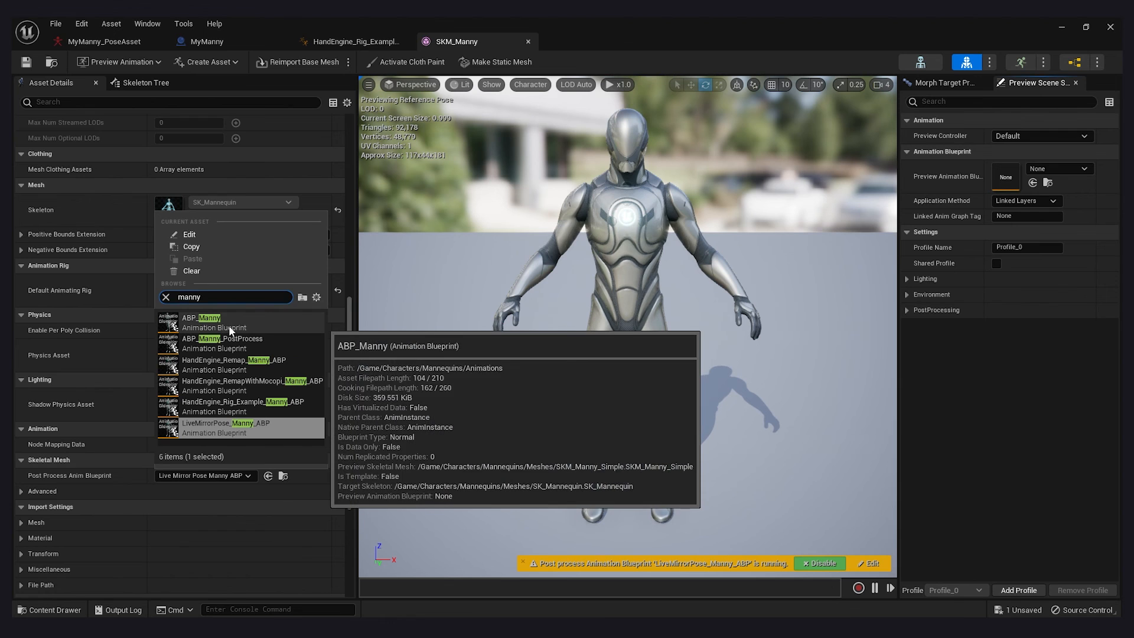
{"action": "left_click", "coordinate": [262, 338]}
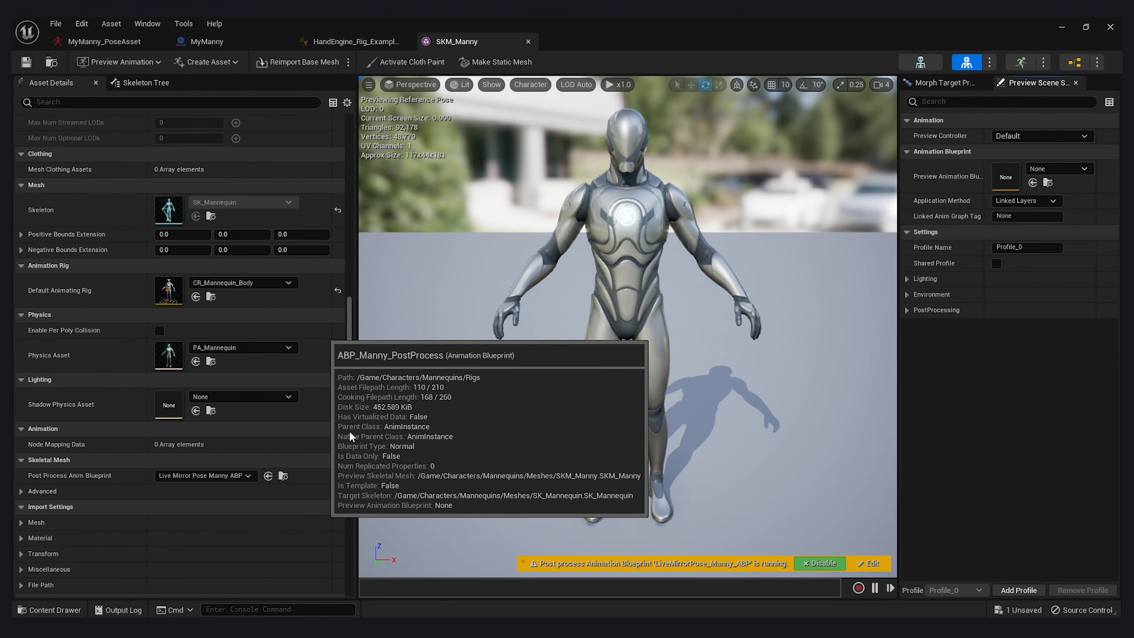
{"action": "left_click", "coordinate": [27, 61]}
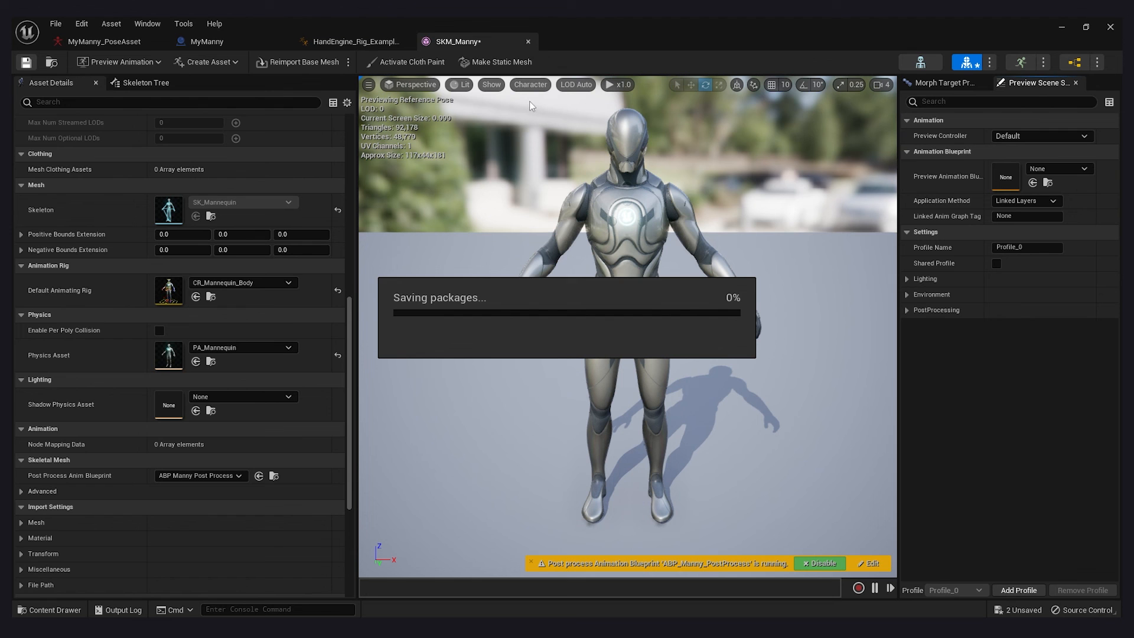
{"action": "left_click", "coordinate": [1068, 27]}
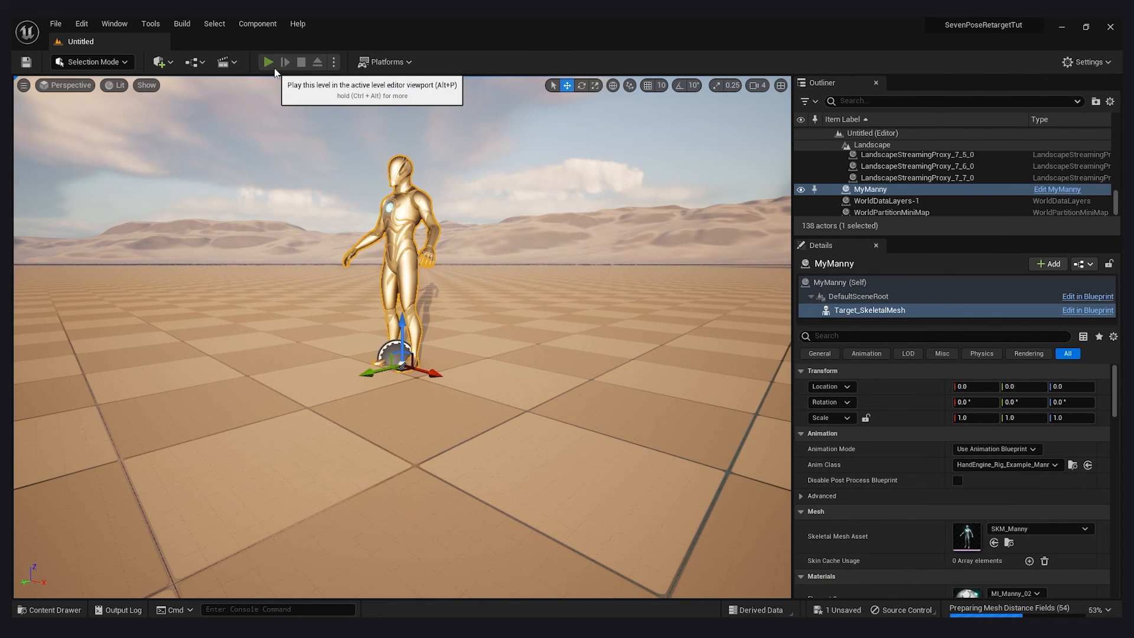